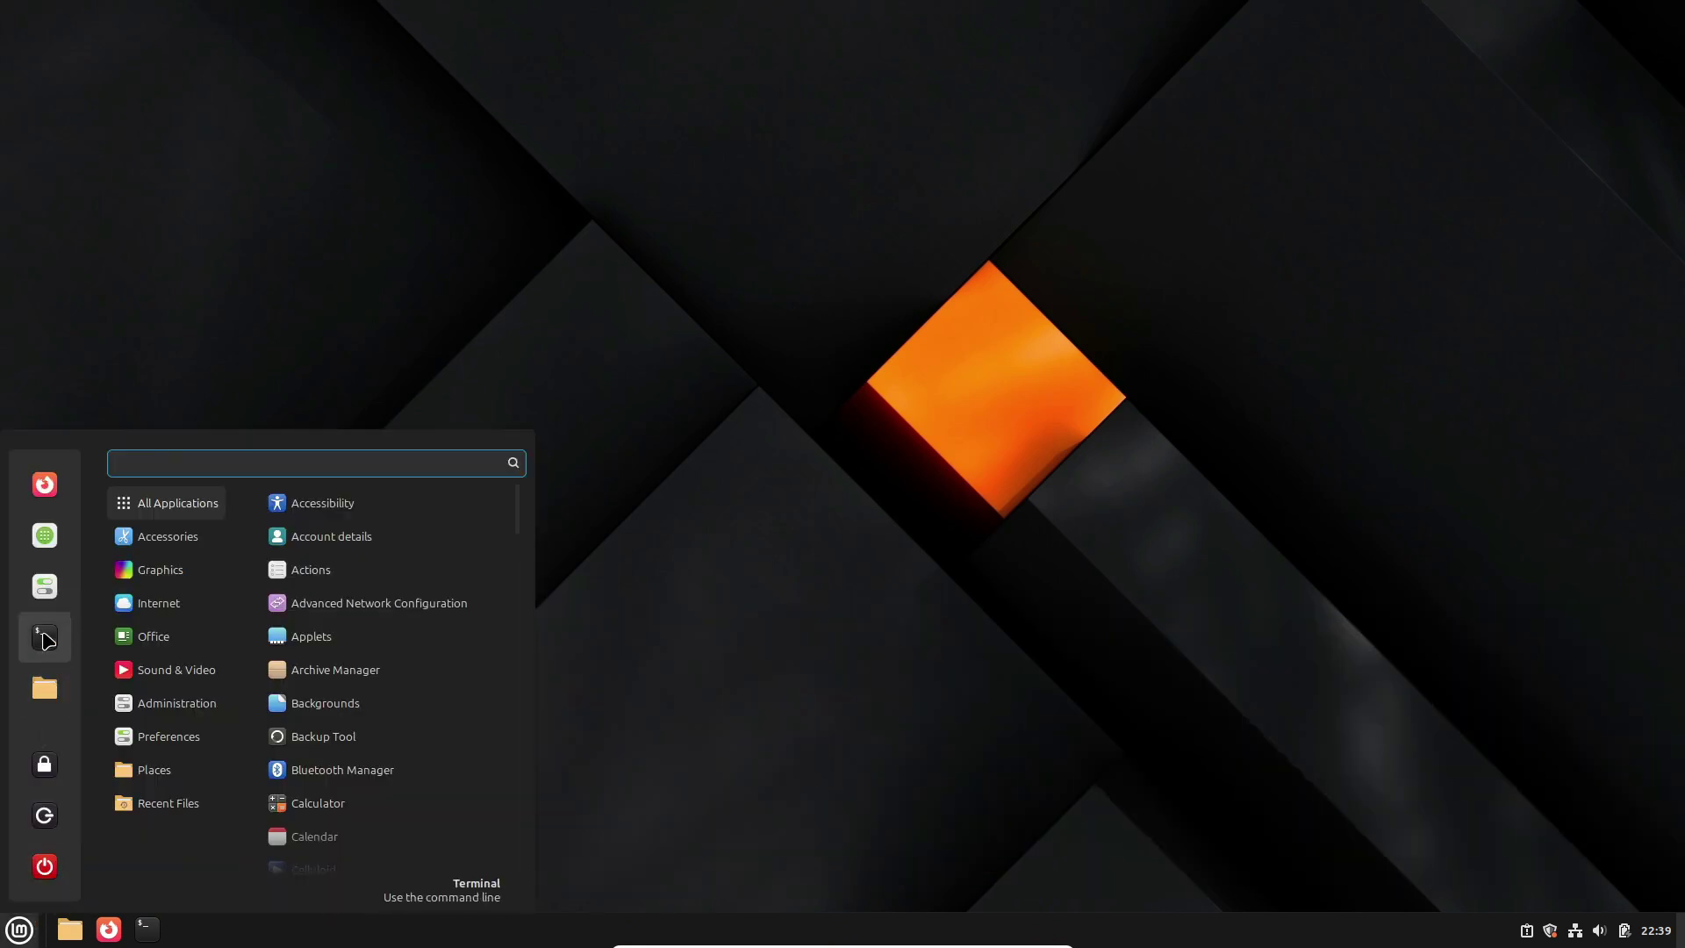
# Step: Check the System Information page in System Settings, then close the settings
pyautogui.click(45, 639)
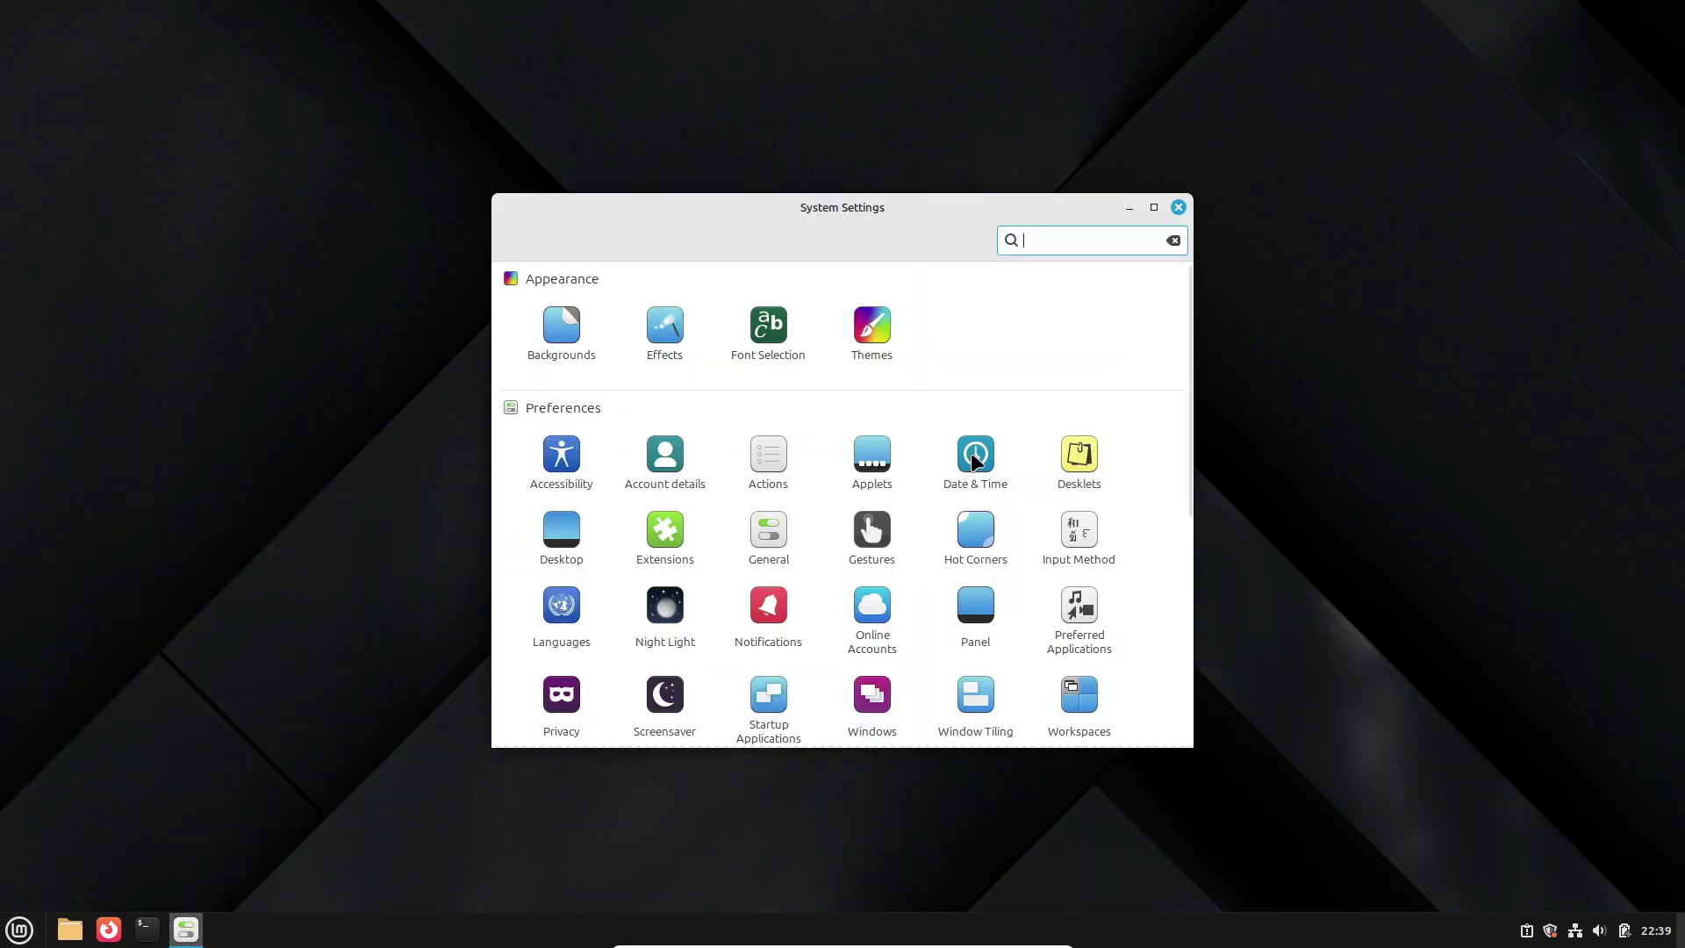
pyautogui.scroll(-3, 1150, 443)
pyautogui.click(1080, 686)
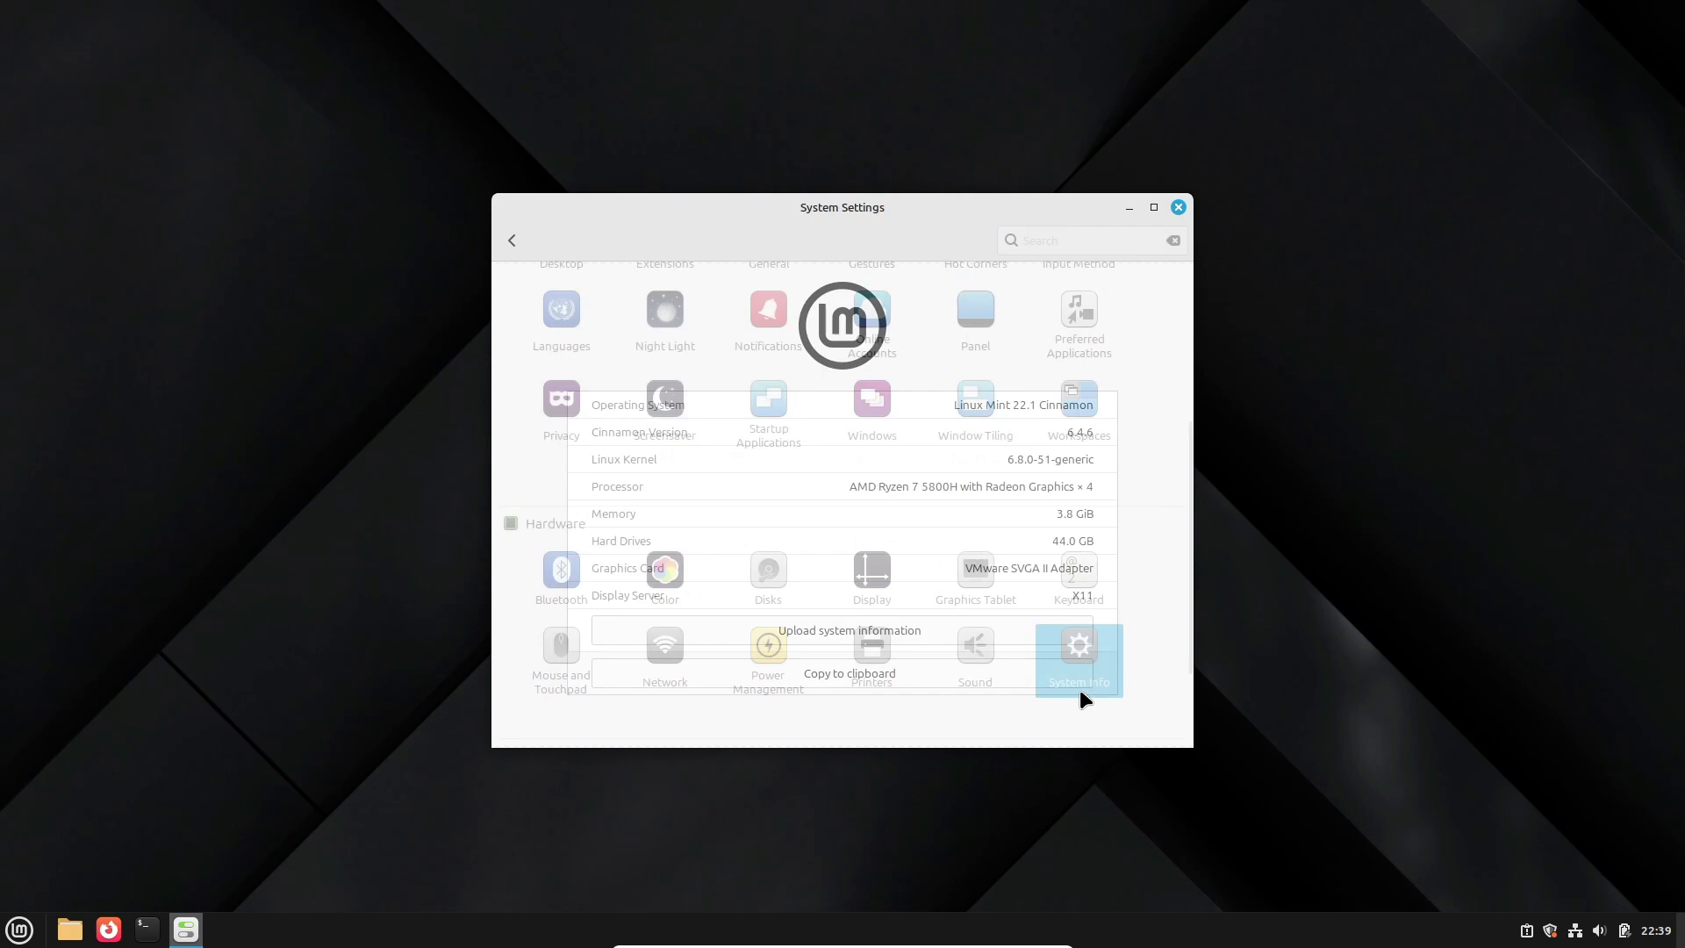
pyautogui.click(1179, 208)
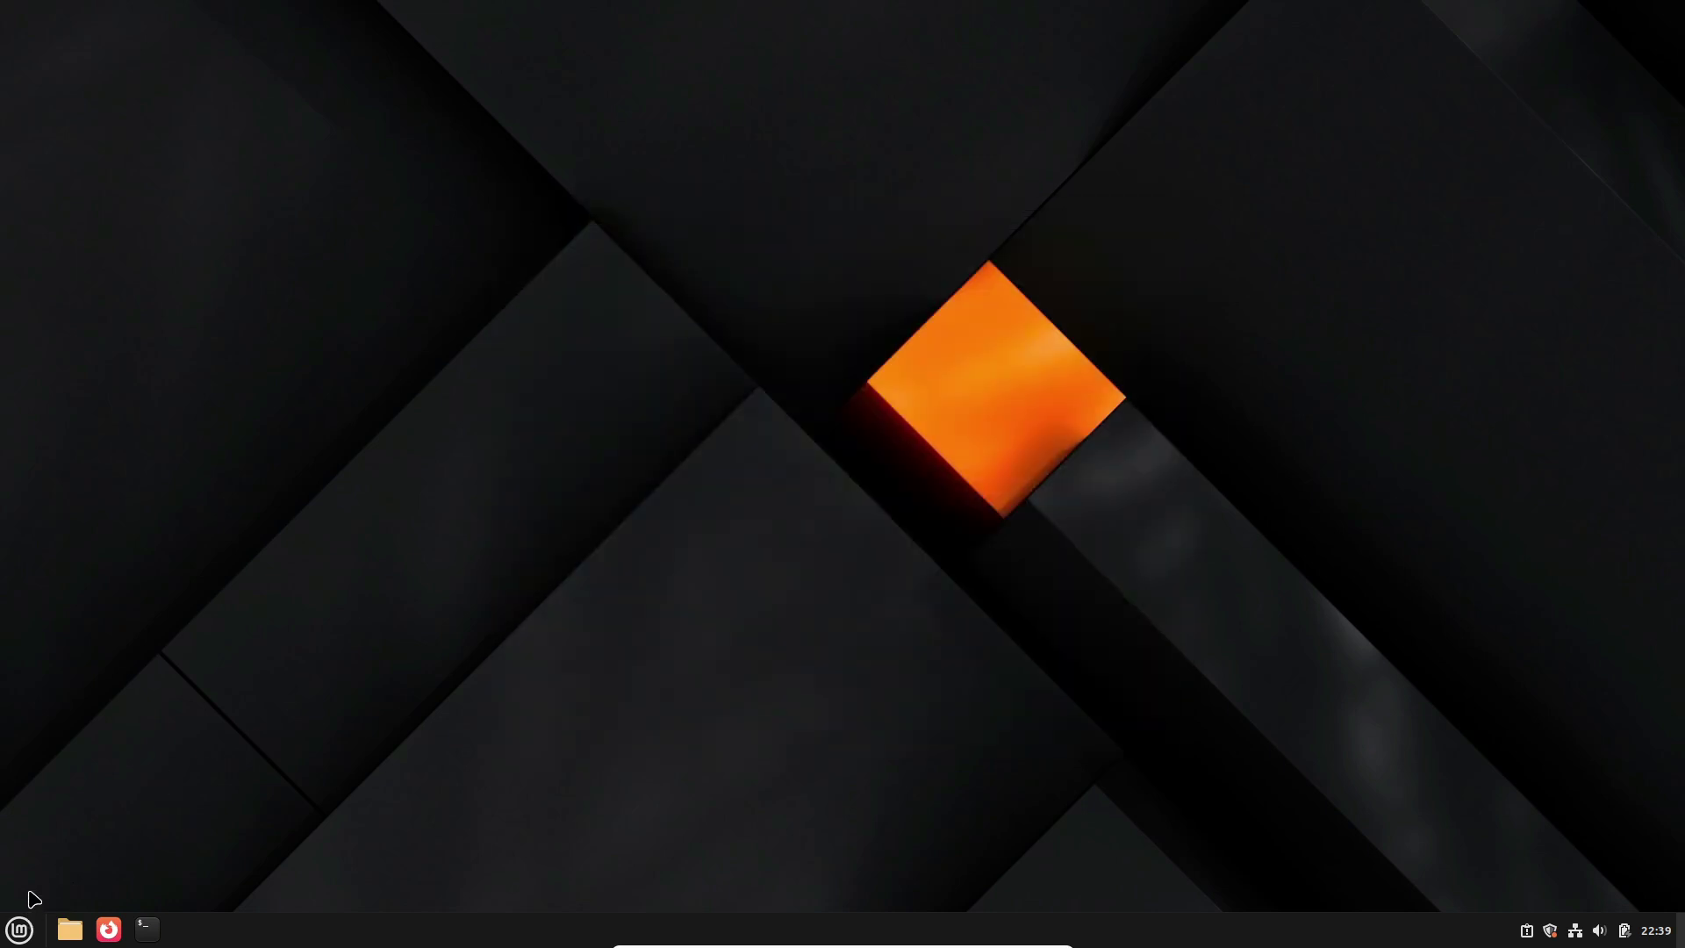
# Step: Launch Obsidian, quick-start a new vault, and add an Untitled note and an Untitled folder
pyautogui.click(19, 929)
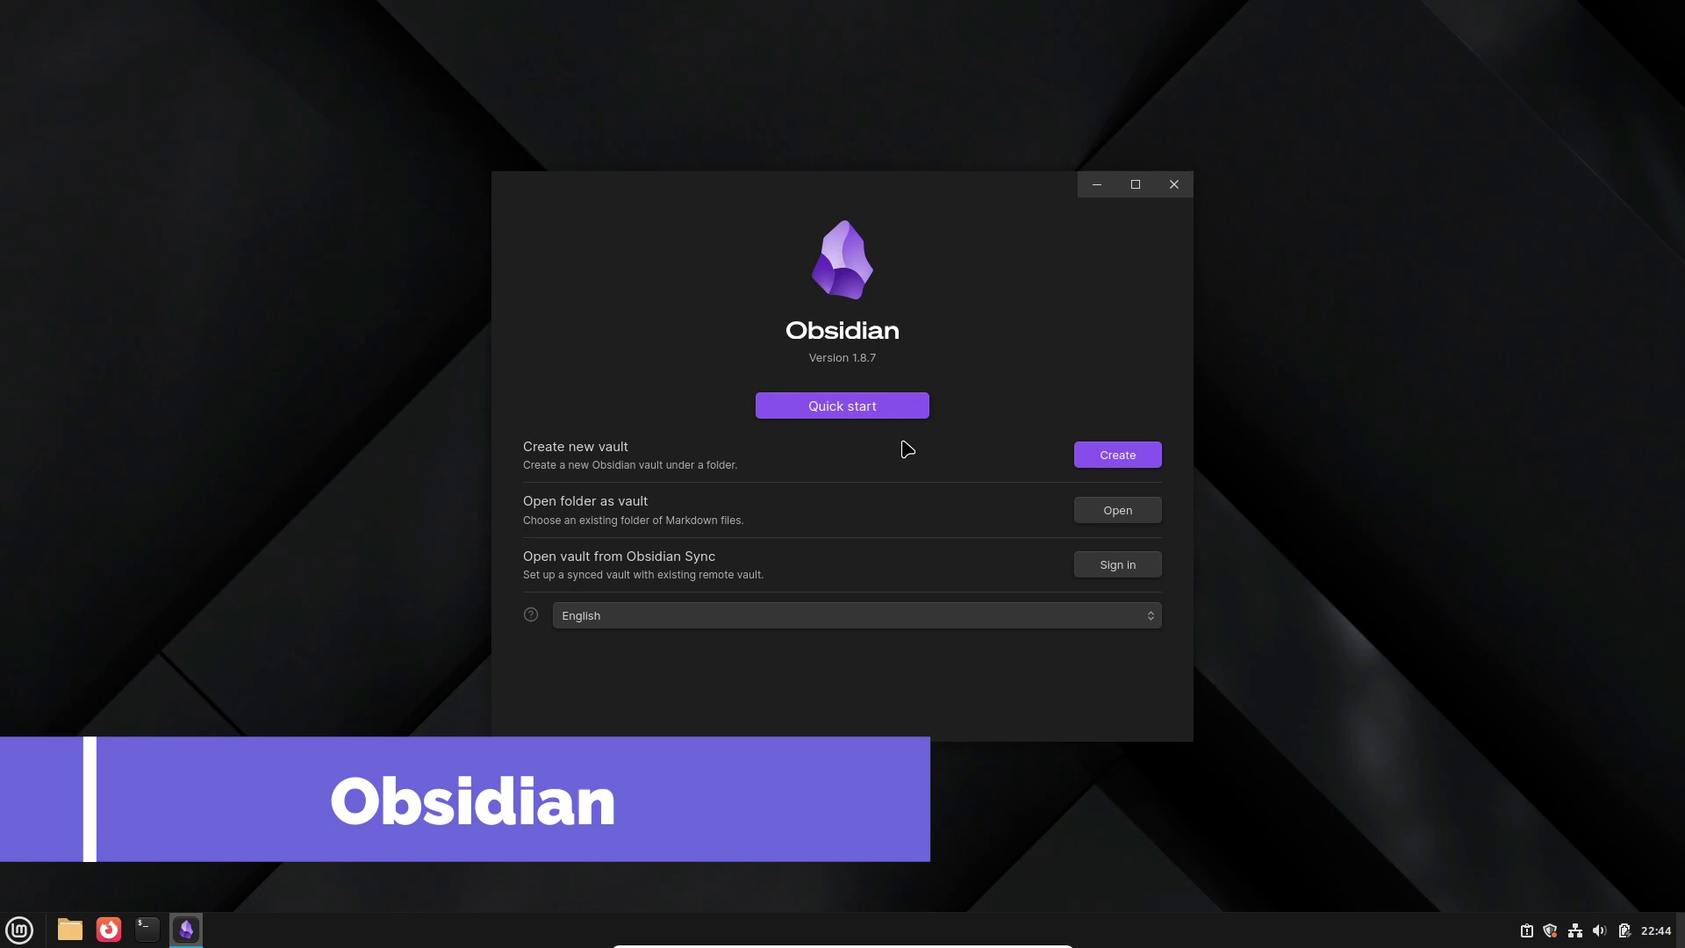
pyautogui.click(878, 411)
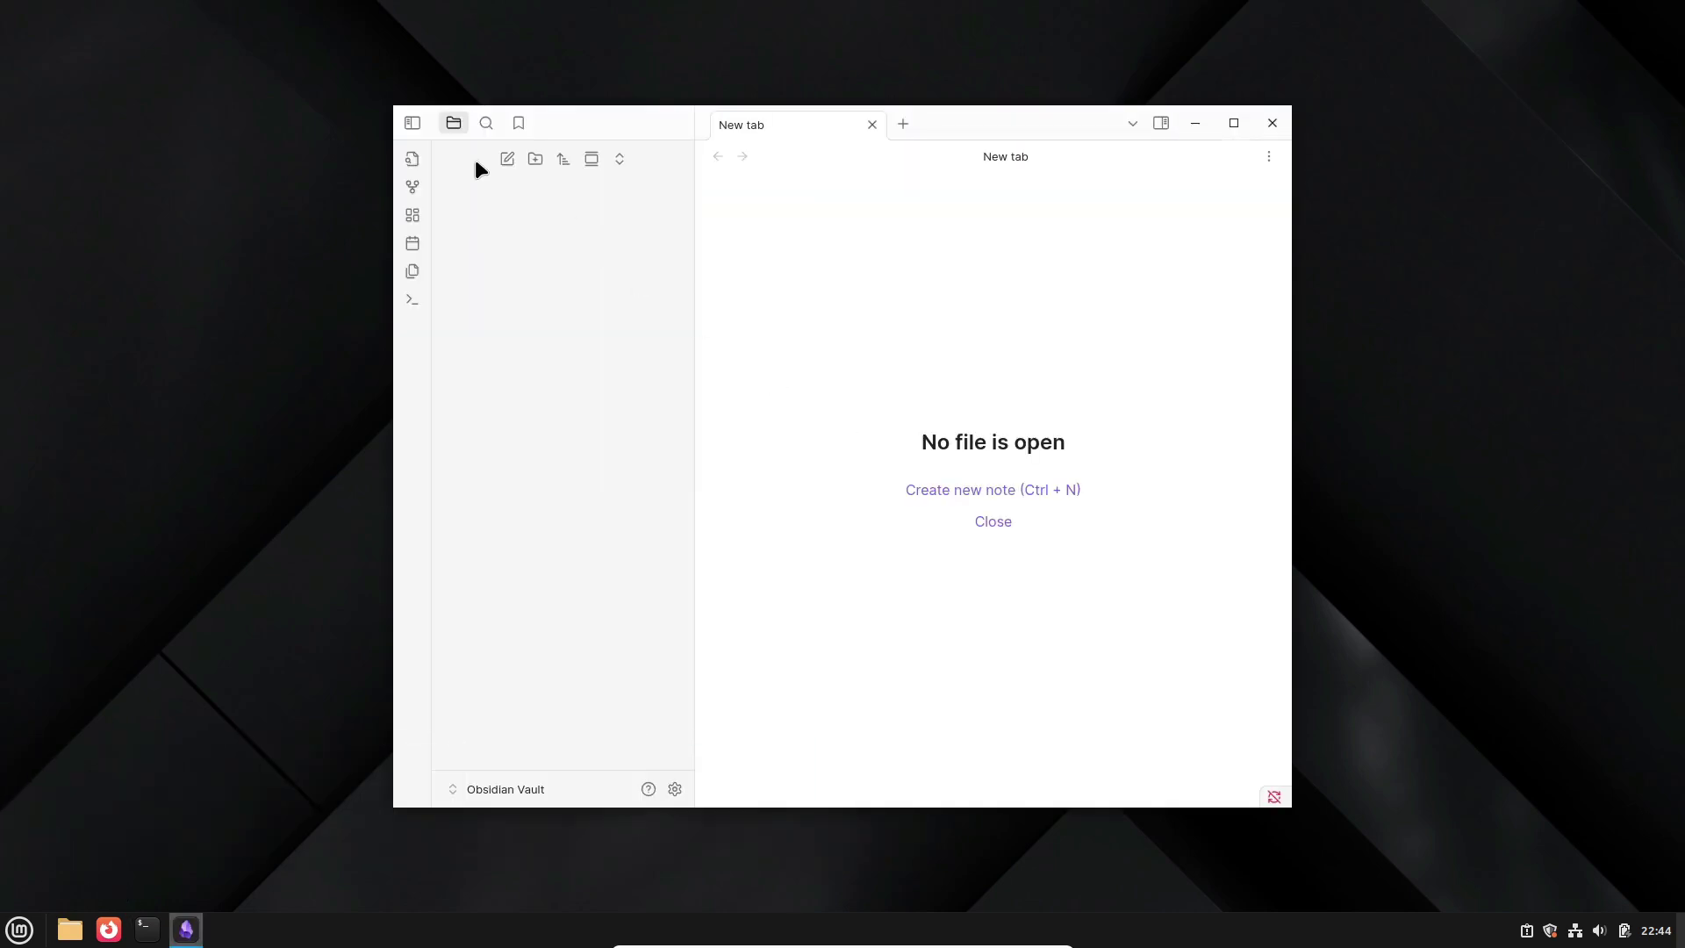
pyautogui.moveTo(1039, 123); pyautogui.dragTo(943, 116)
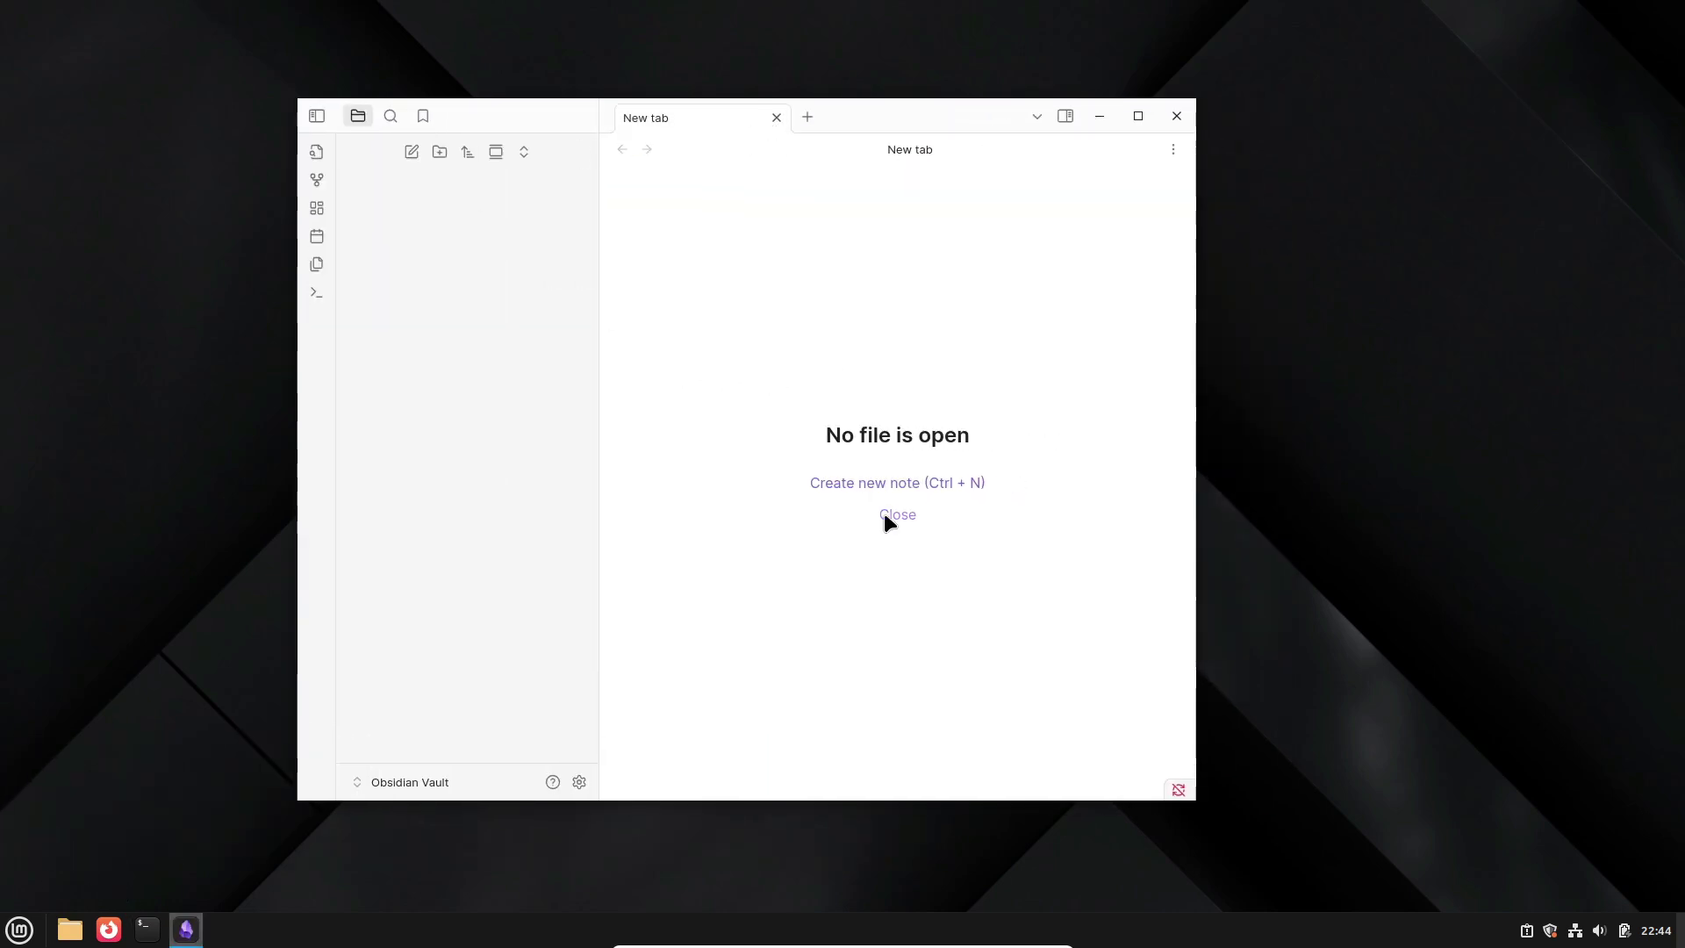
pyautogui.click(887, 483)
pyautogui.click(445, 151)
# Step: Browse the file sort options and quick switcher, then open the Graph view
pyautogui.click(467, 151)
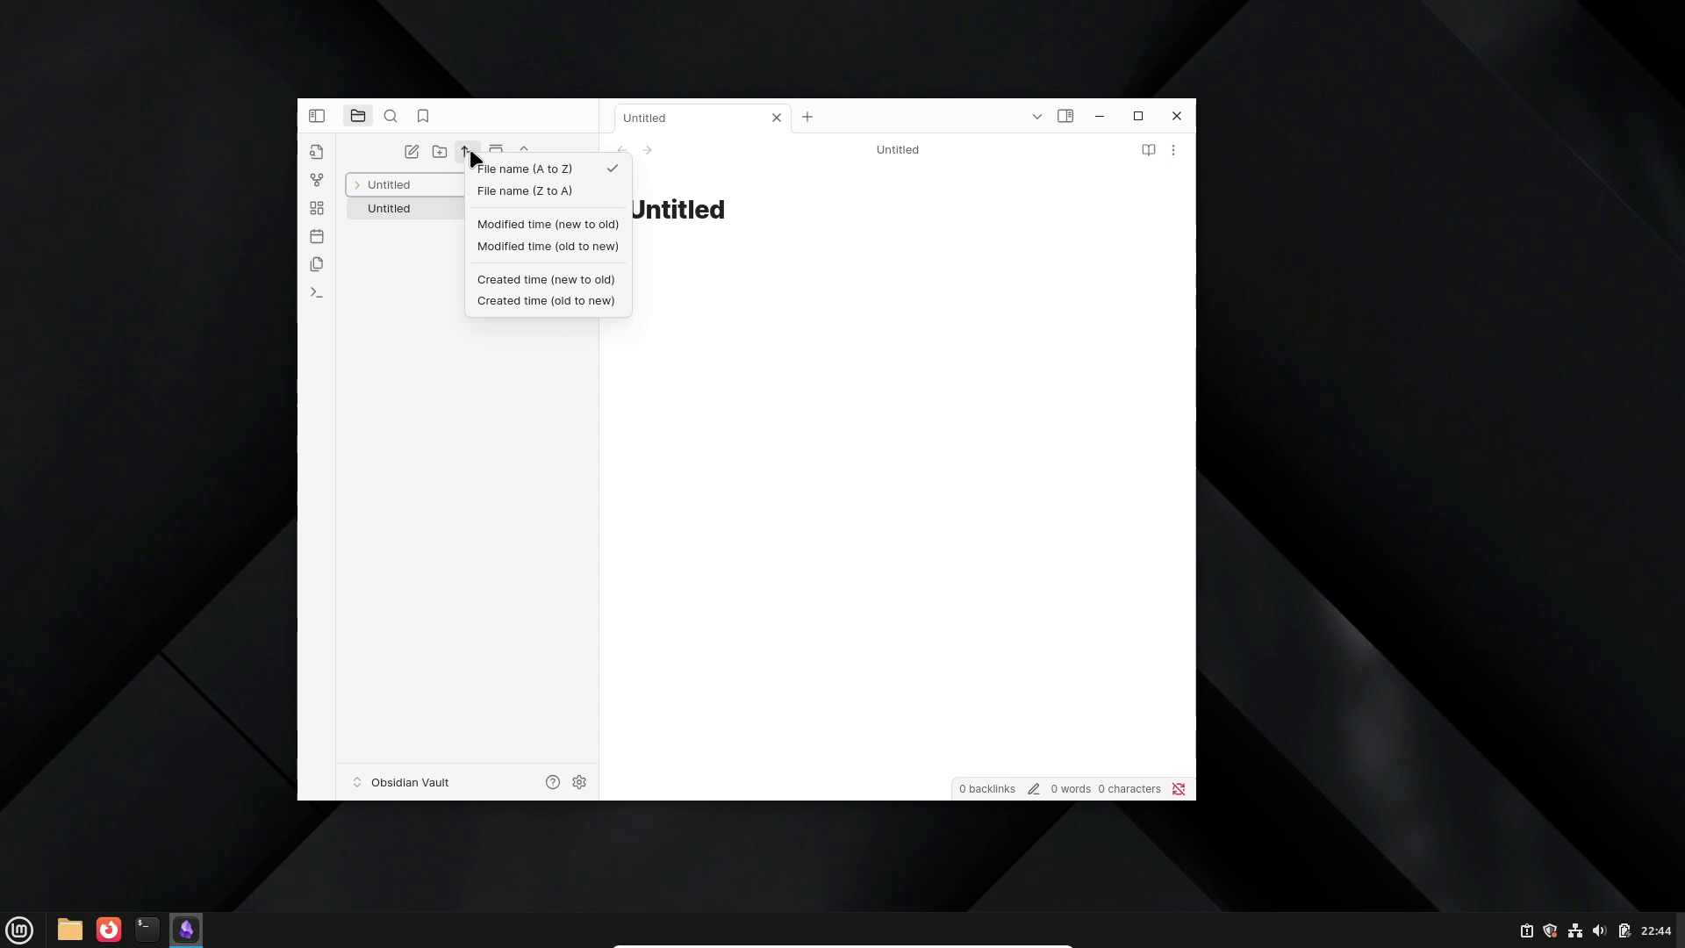
pyautogui.click(494, 150)
pyautogui.click(317, 117)
pyautogui.click(316, 151)
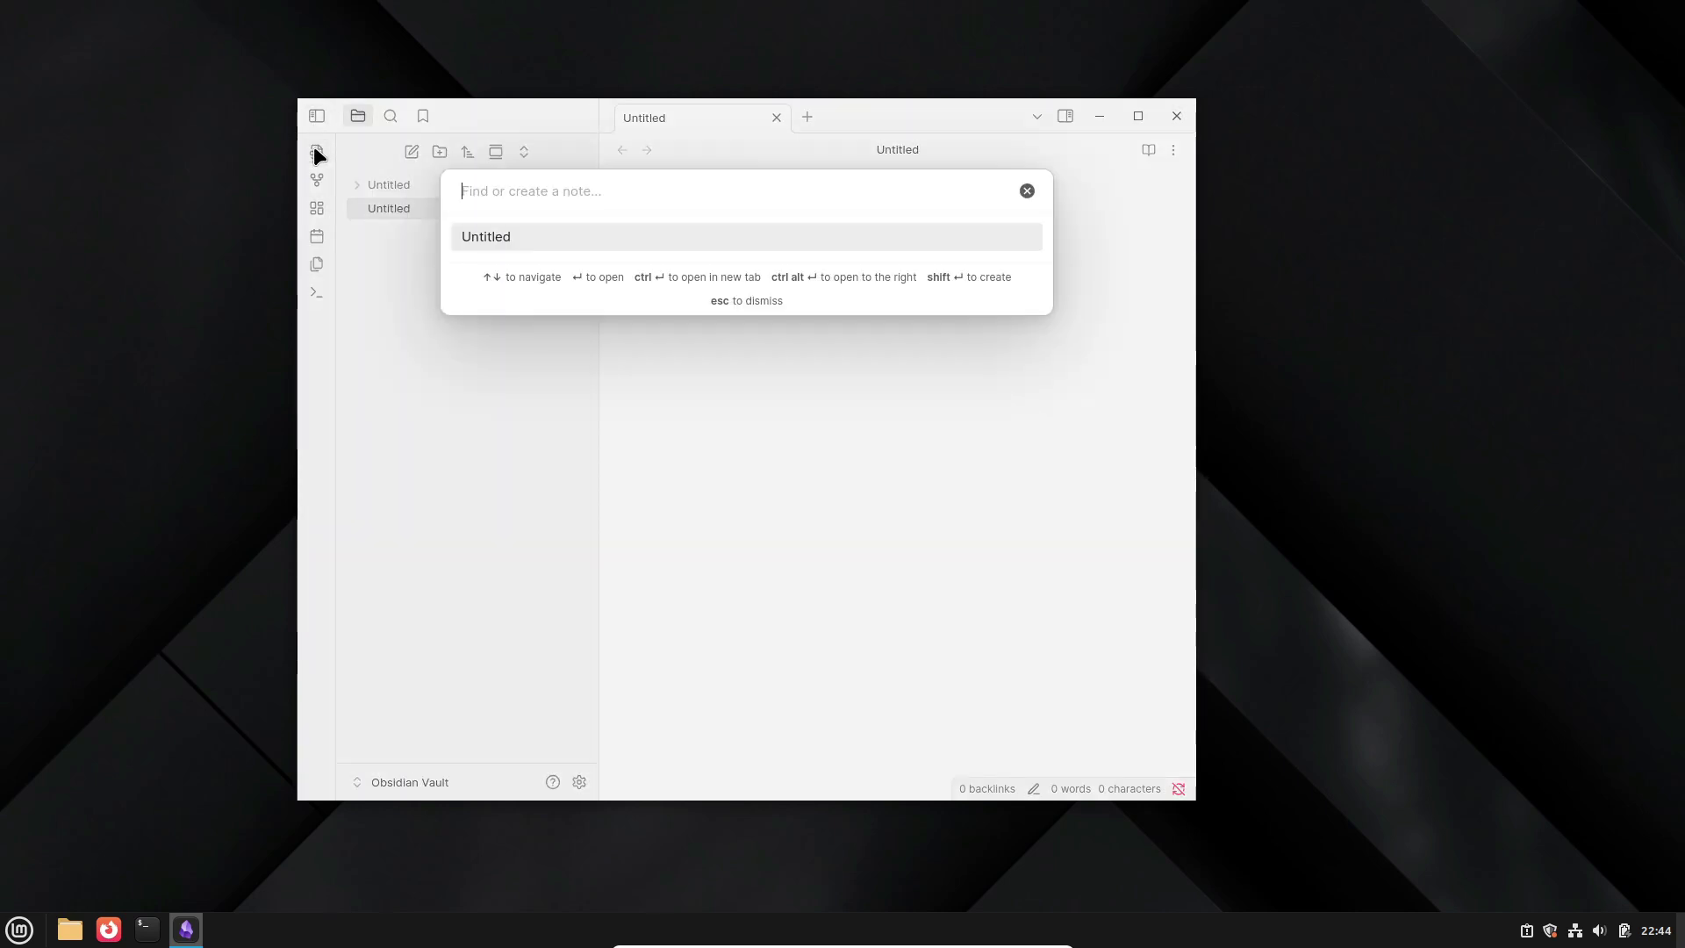
pyautogui.click(320, 179)
pyautogui.click(320, 179)
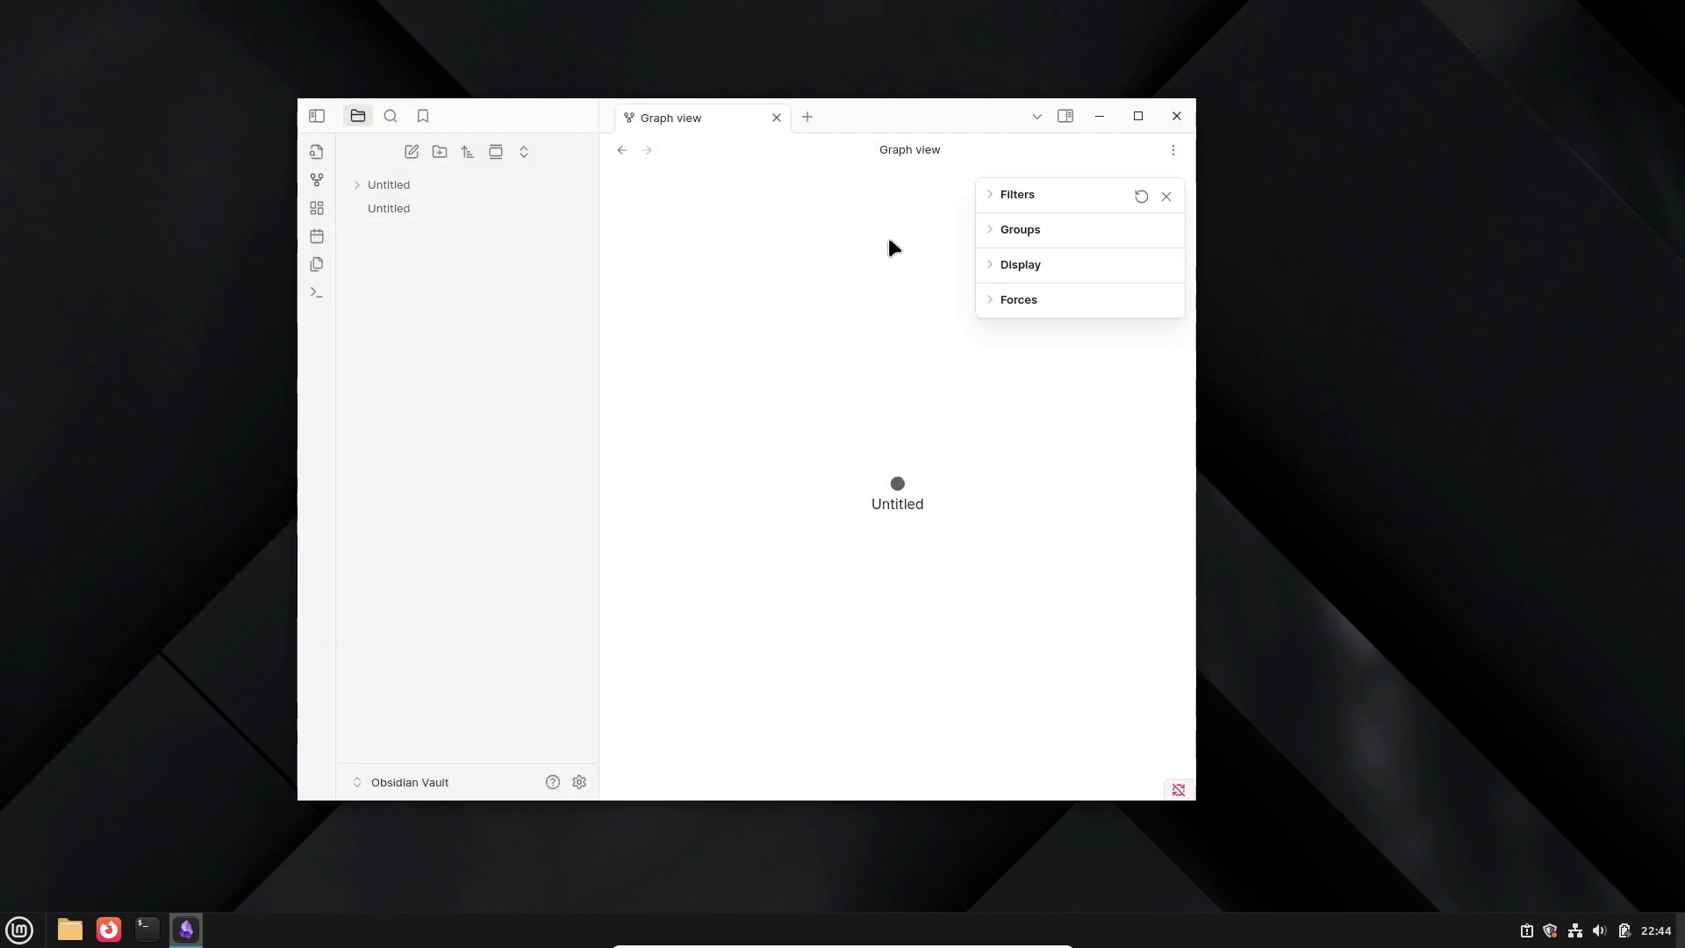
# Step: Create an Untitled canvas and open the 2025-03-05 daily note
pyautogui.click(316, 214)
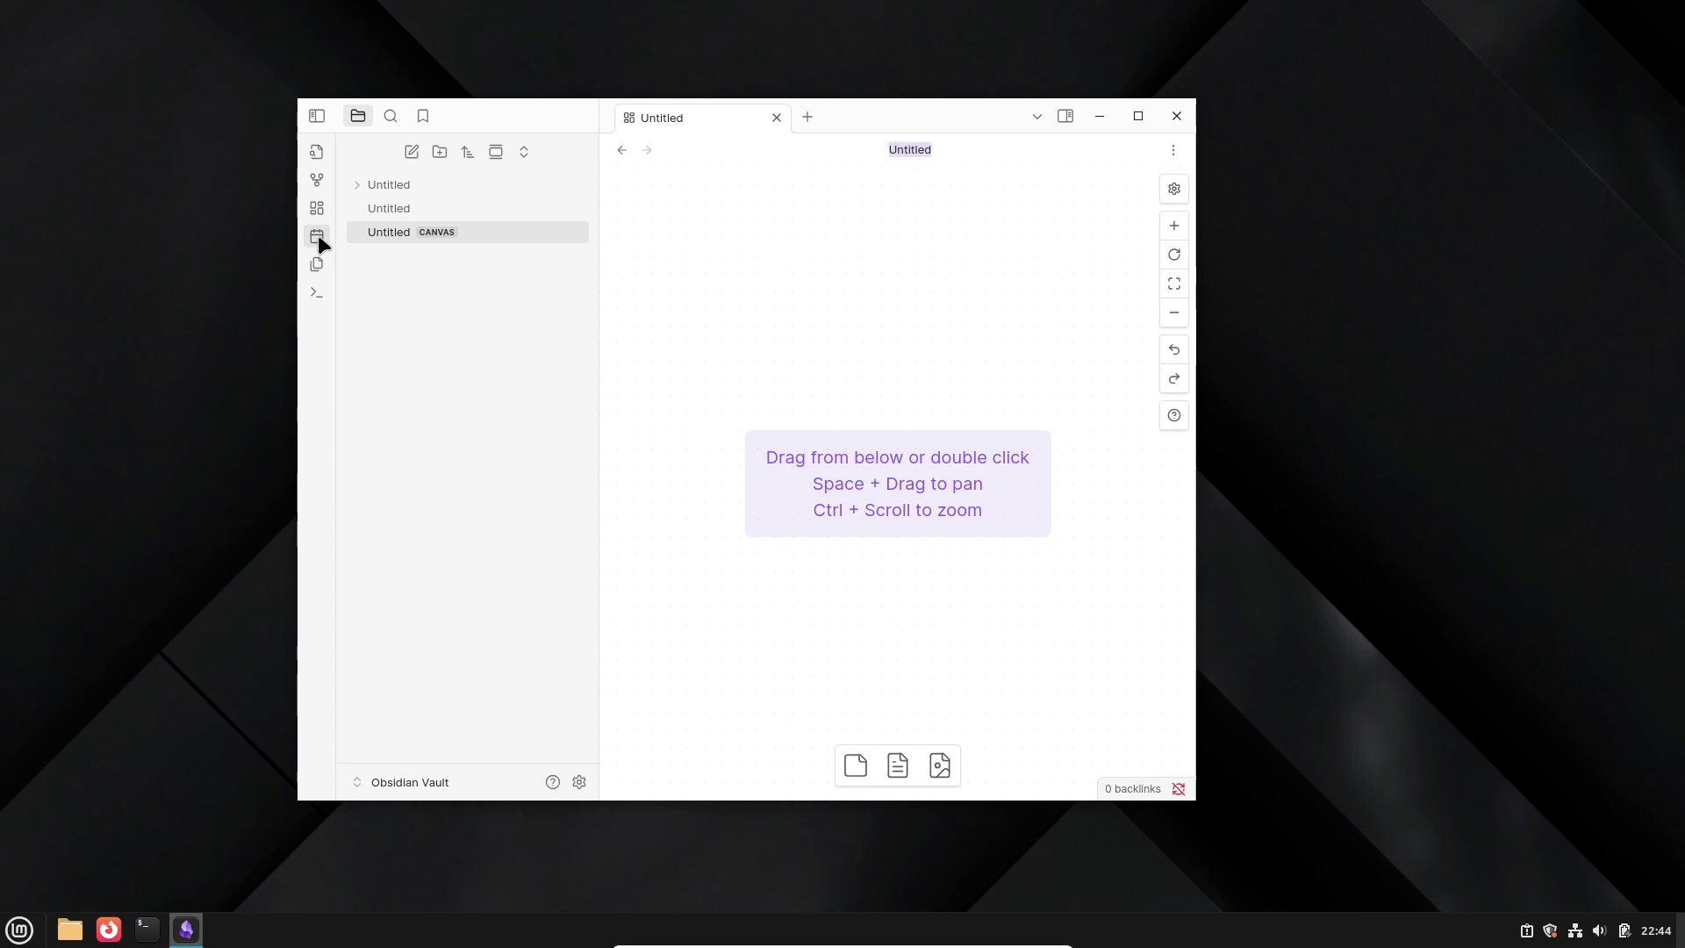
pyautogui.click(318, 235)
pyautogui.click(316, 264)
pyautogui.click(317, 264)
pyautogui.click(317, 292)
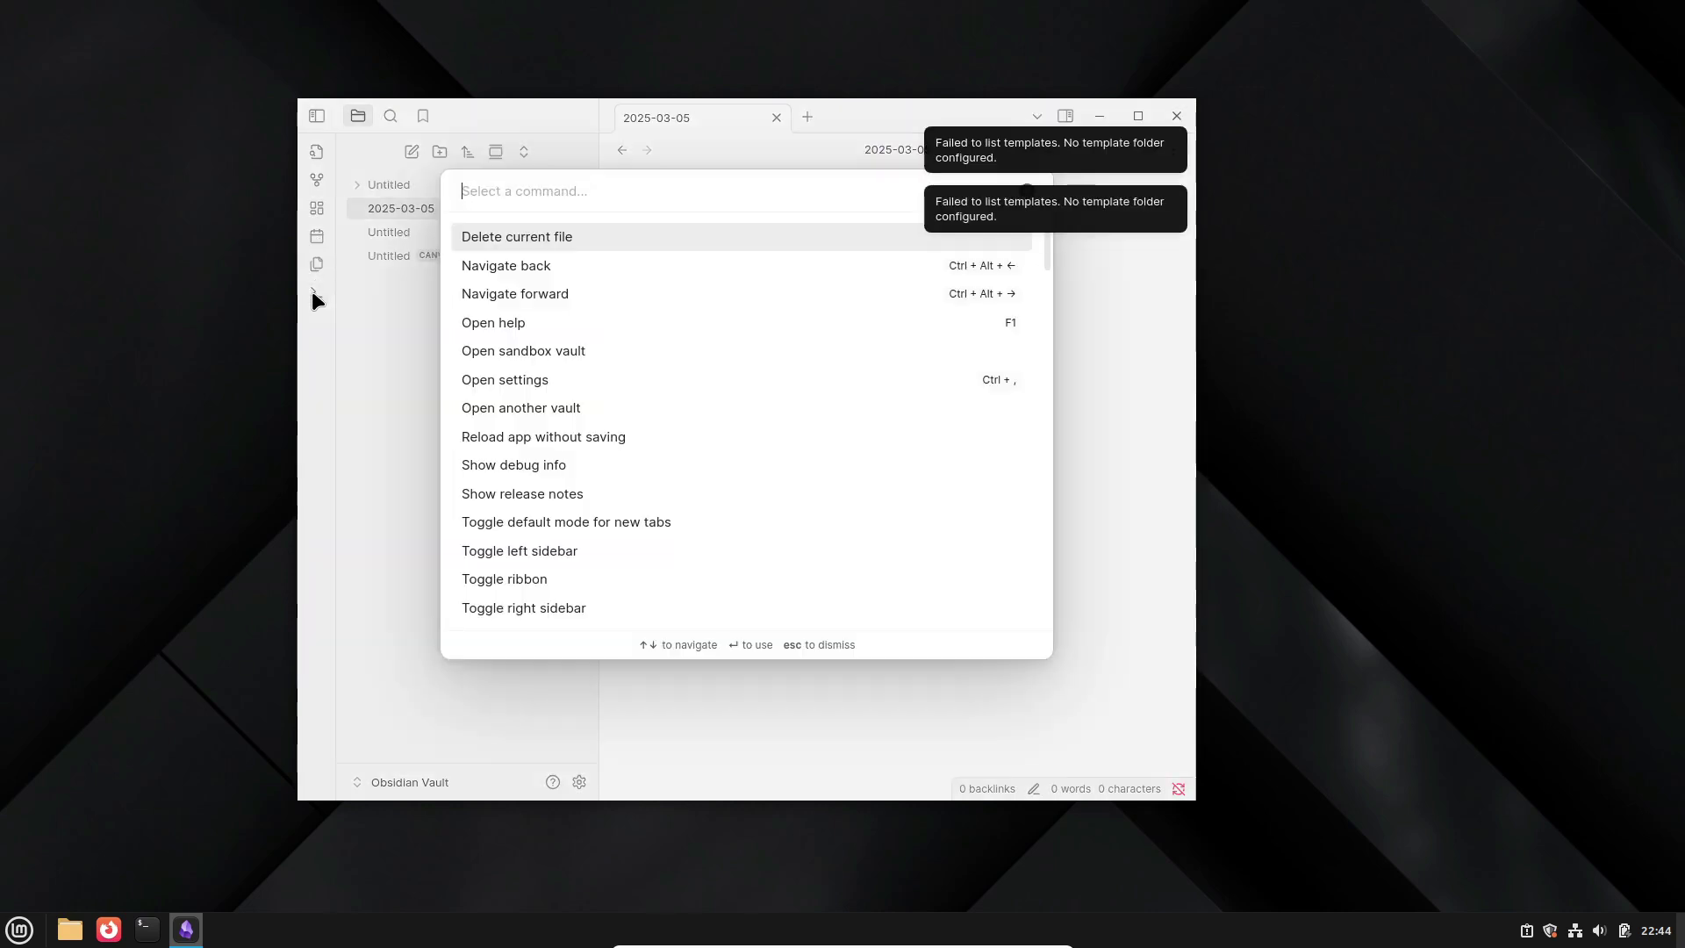
# Step: Hide the ribbon and browse the General, Editor, Files and links, Appearance and Hotkeys settings
pyautogui.click(562, 579)
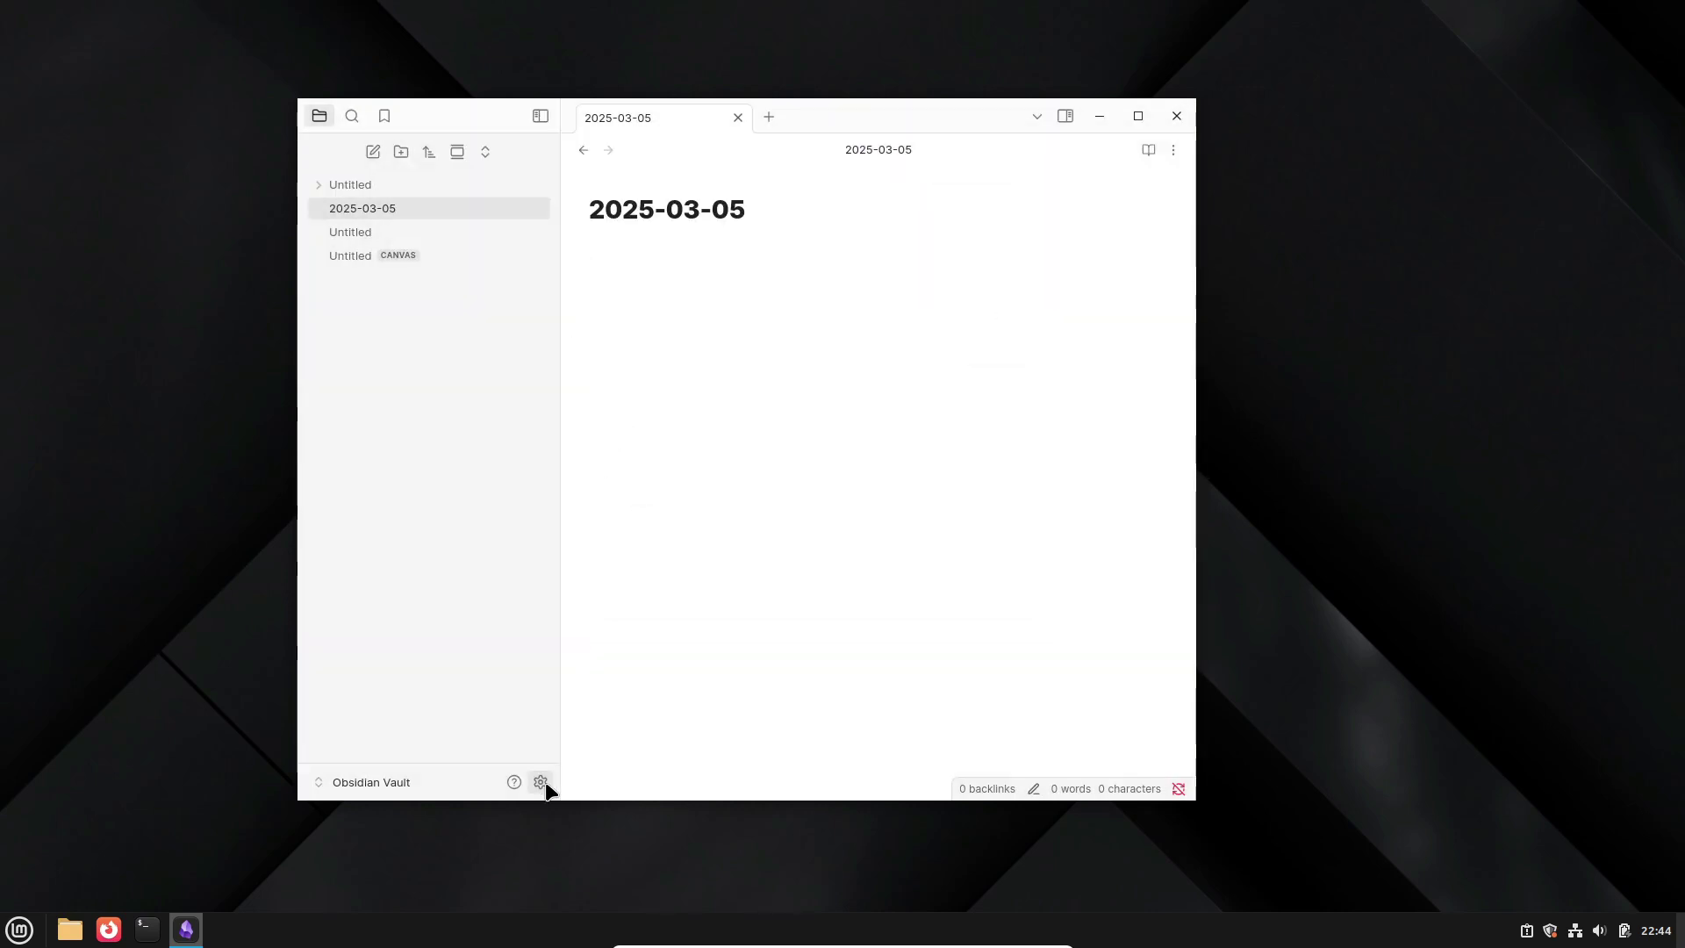
pyautogui.click(541, 782)
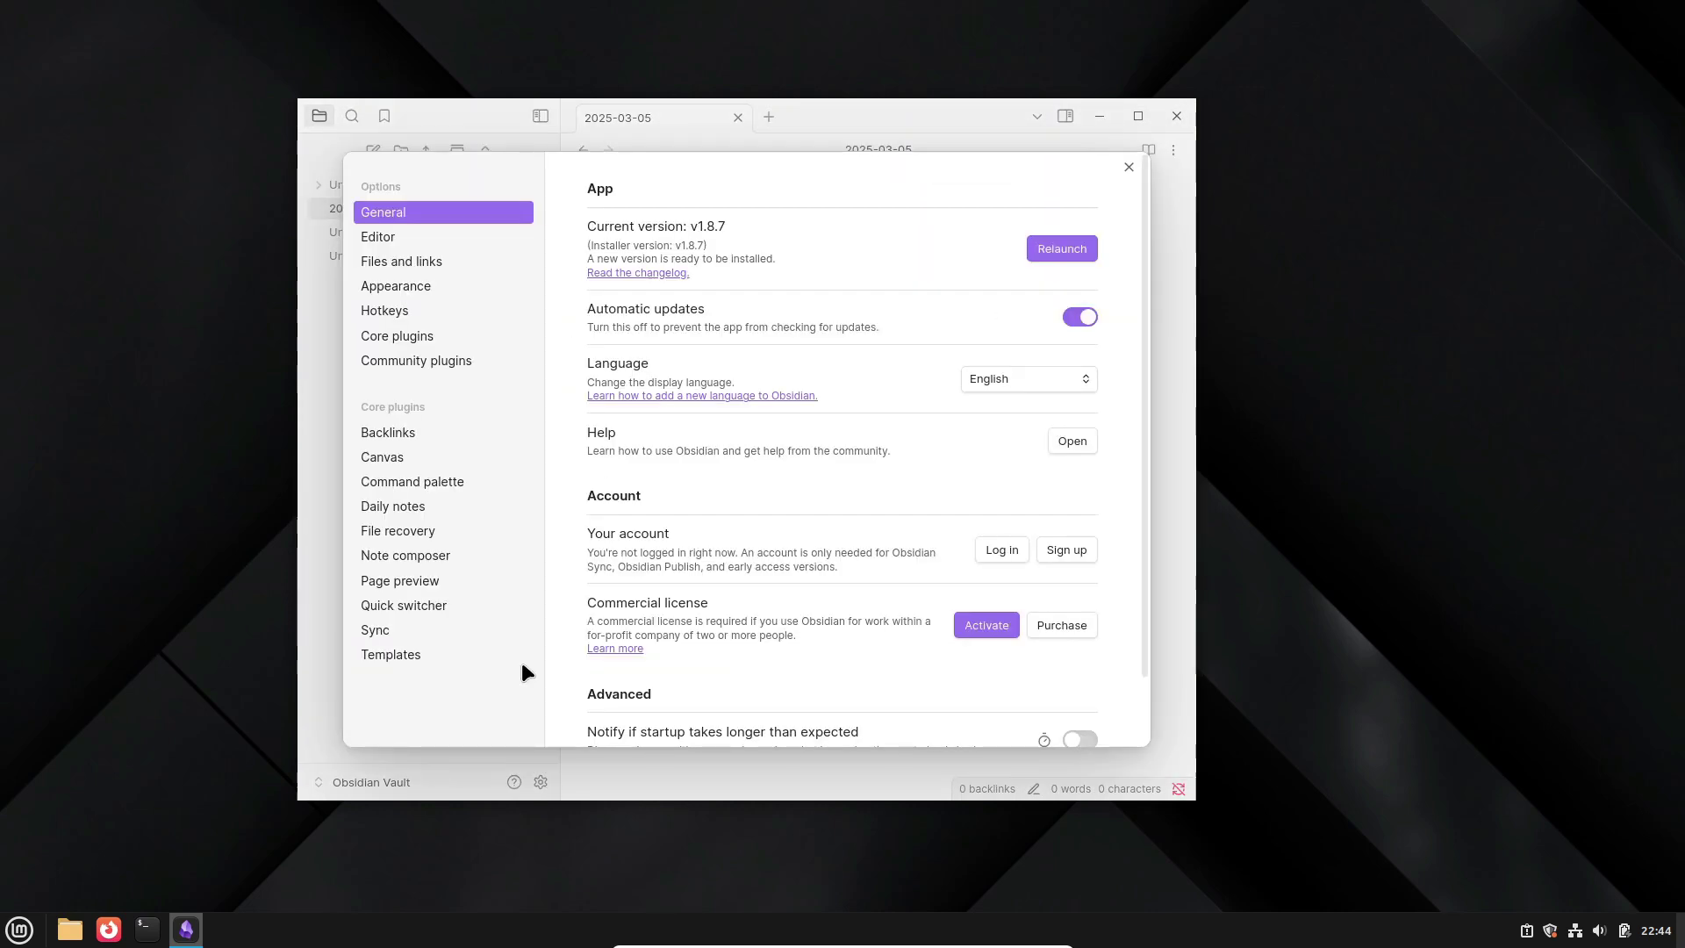
pyautogui.click(492, 236)
pyautogui.click(492, 213)
pyautogui.scroll(-1, 811, 308)
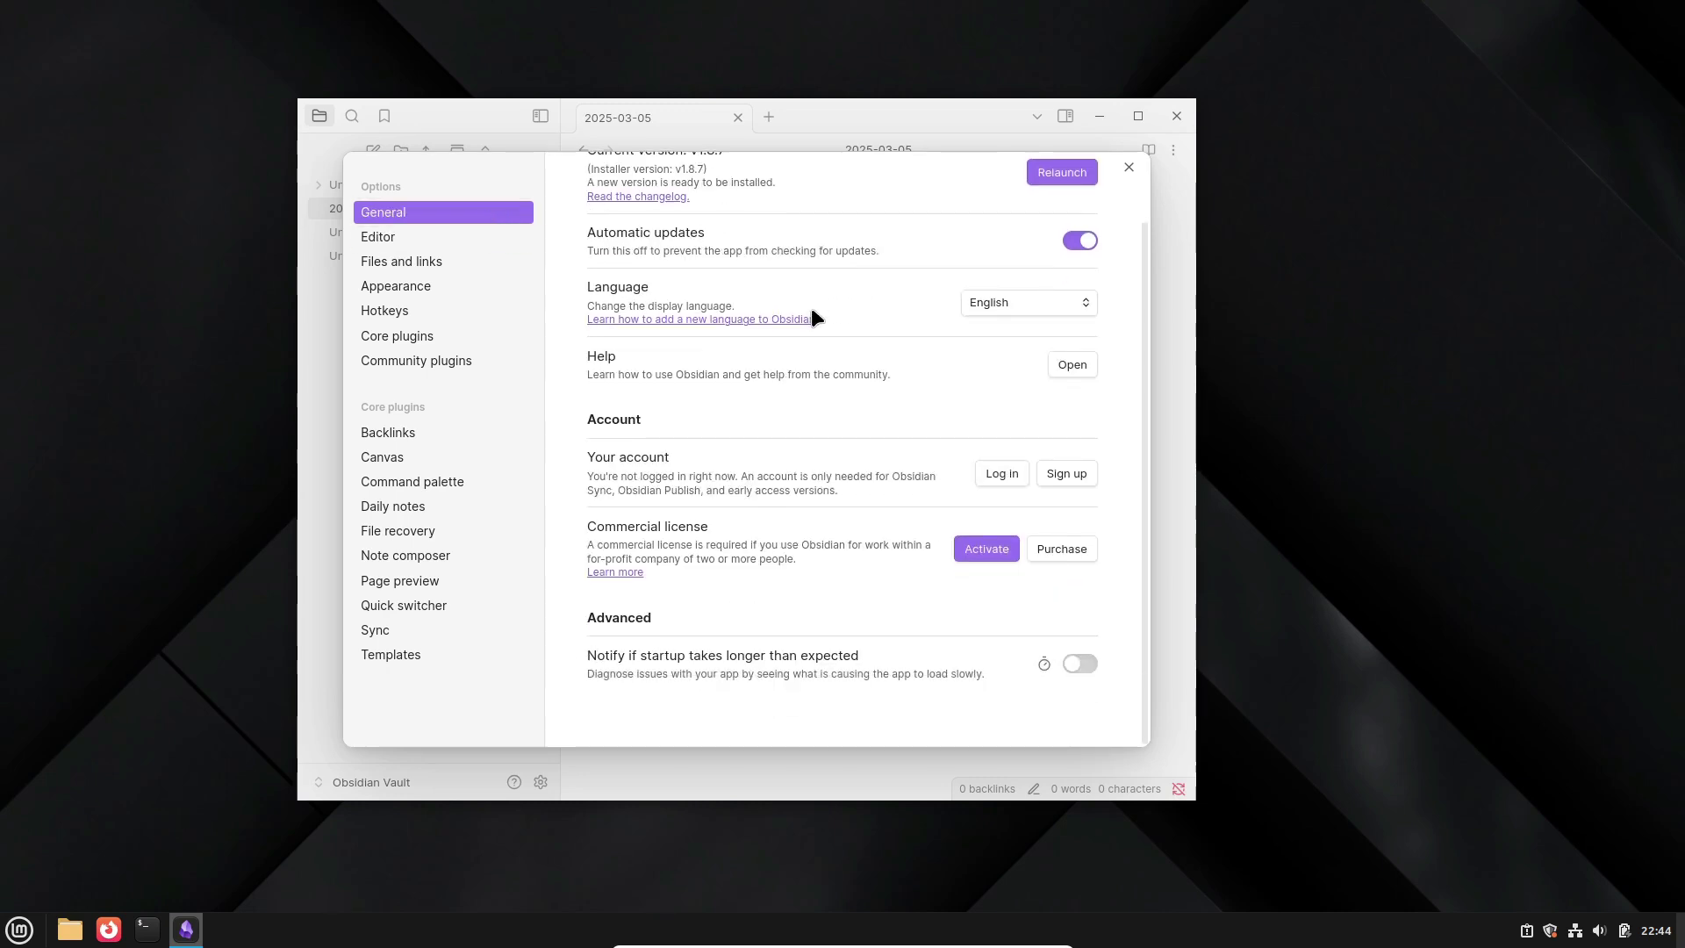
pyautogui.click(467, 237)
pyautogui.click(462, 261)
pyautogui.click(462, 286)
pyautogui.click(463, 311)
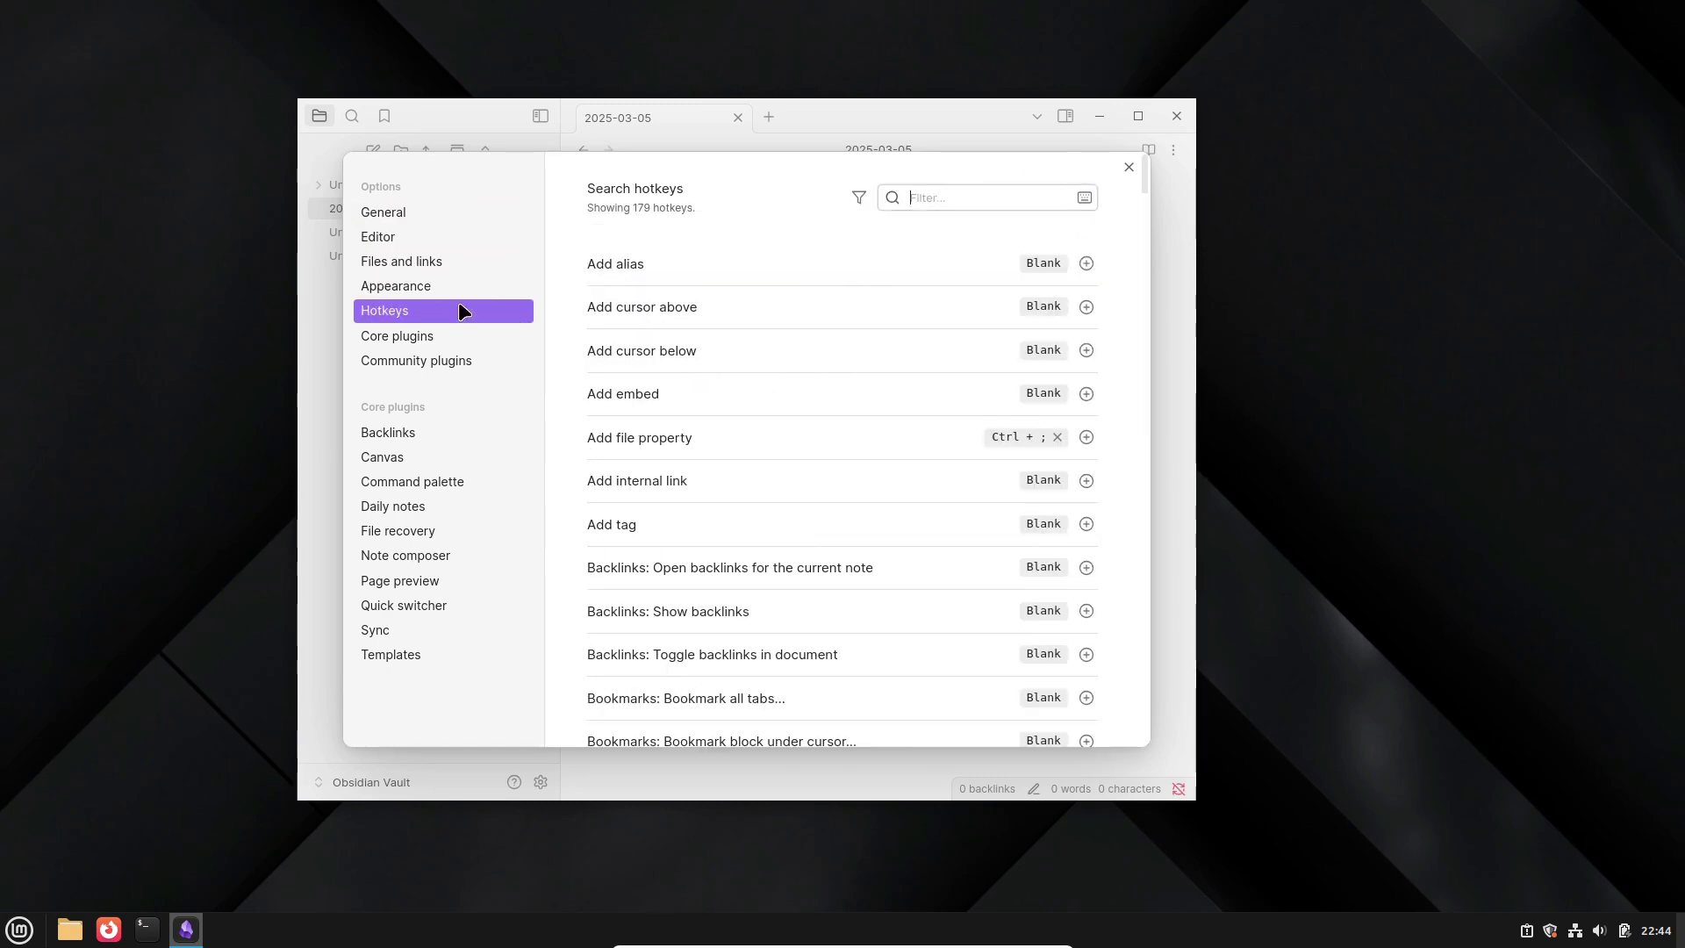
# Step: Scroll the hotkeys list, then view the Core plugins and Community plugins settings
pyautogui.click(460, 337)
pyautogui.click(460, 311)
pyautogui.scroll(-15, 693, 334)
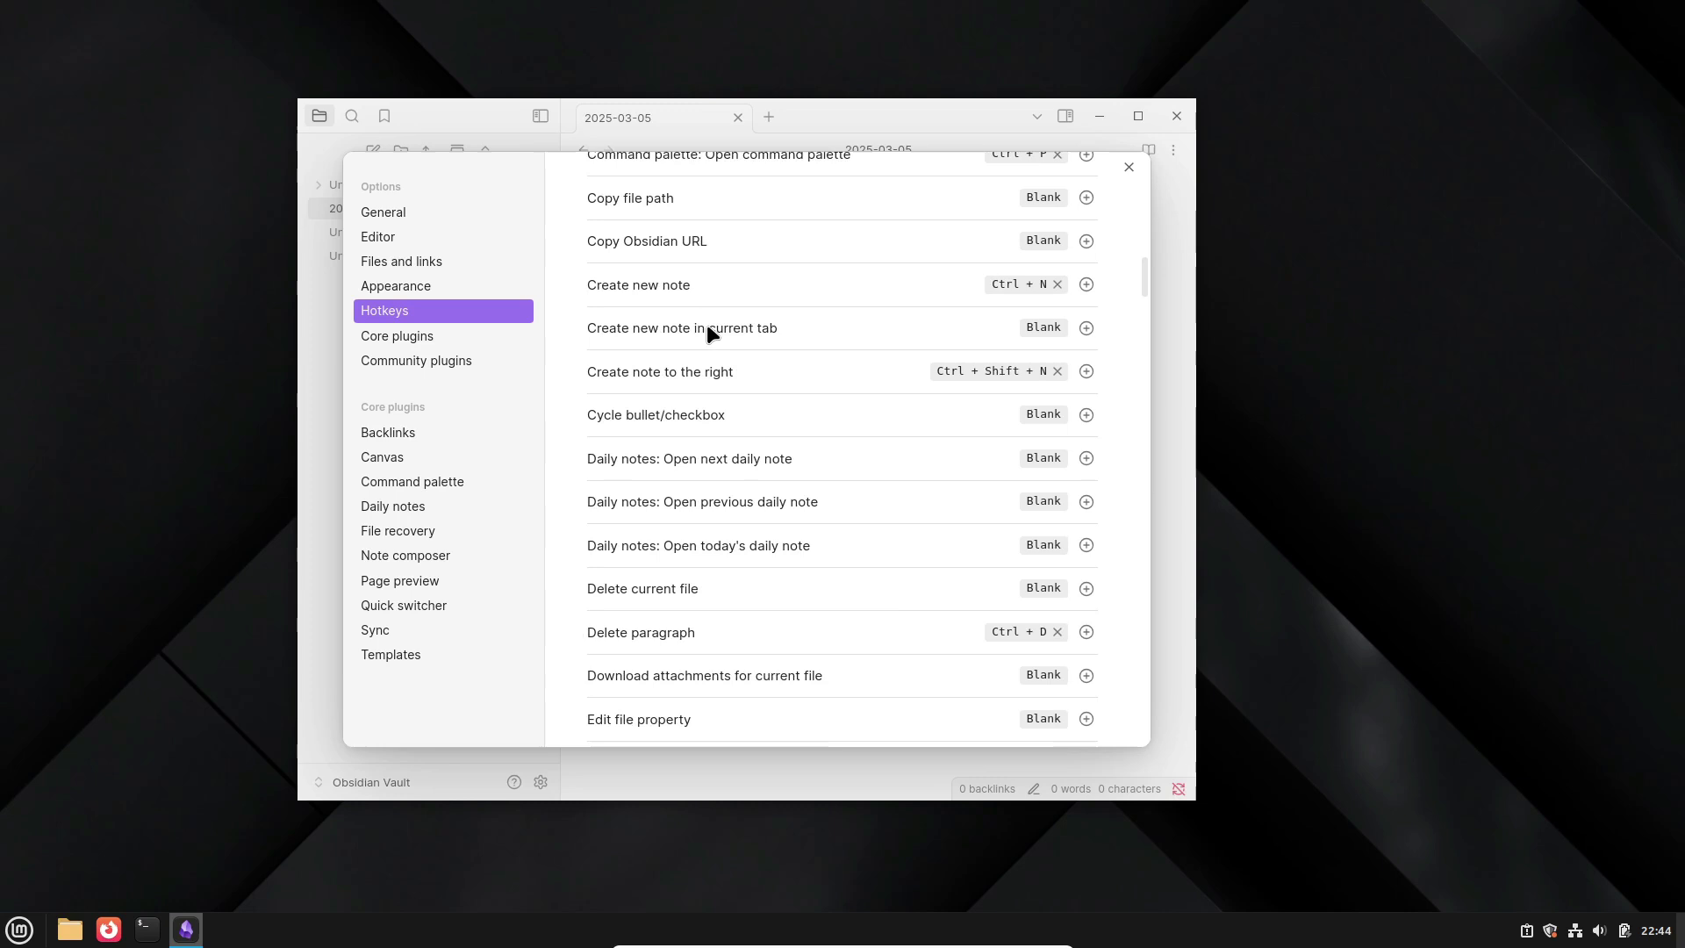
pyautogui.click(486, 334)
pyautogui.click(465, 358)
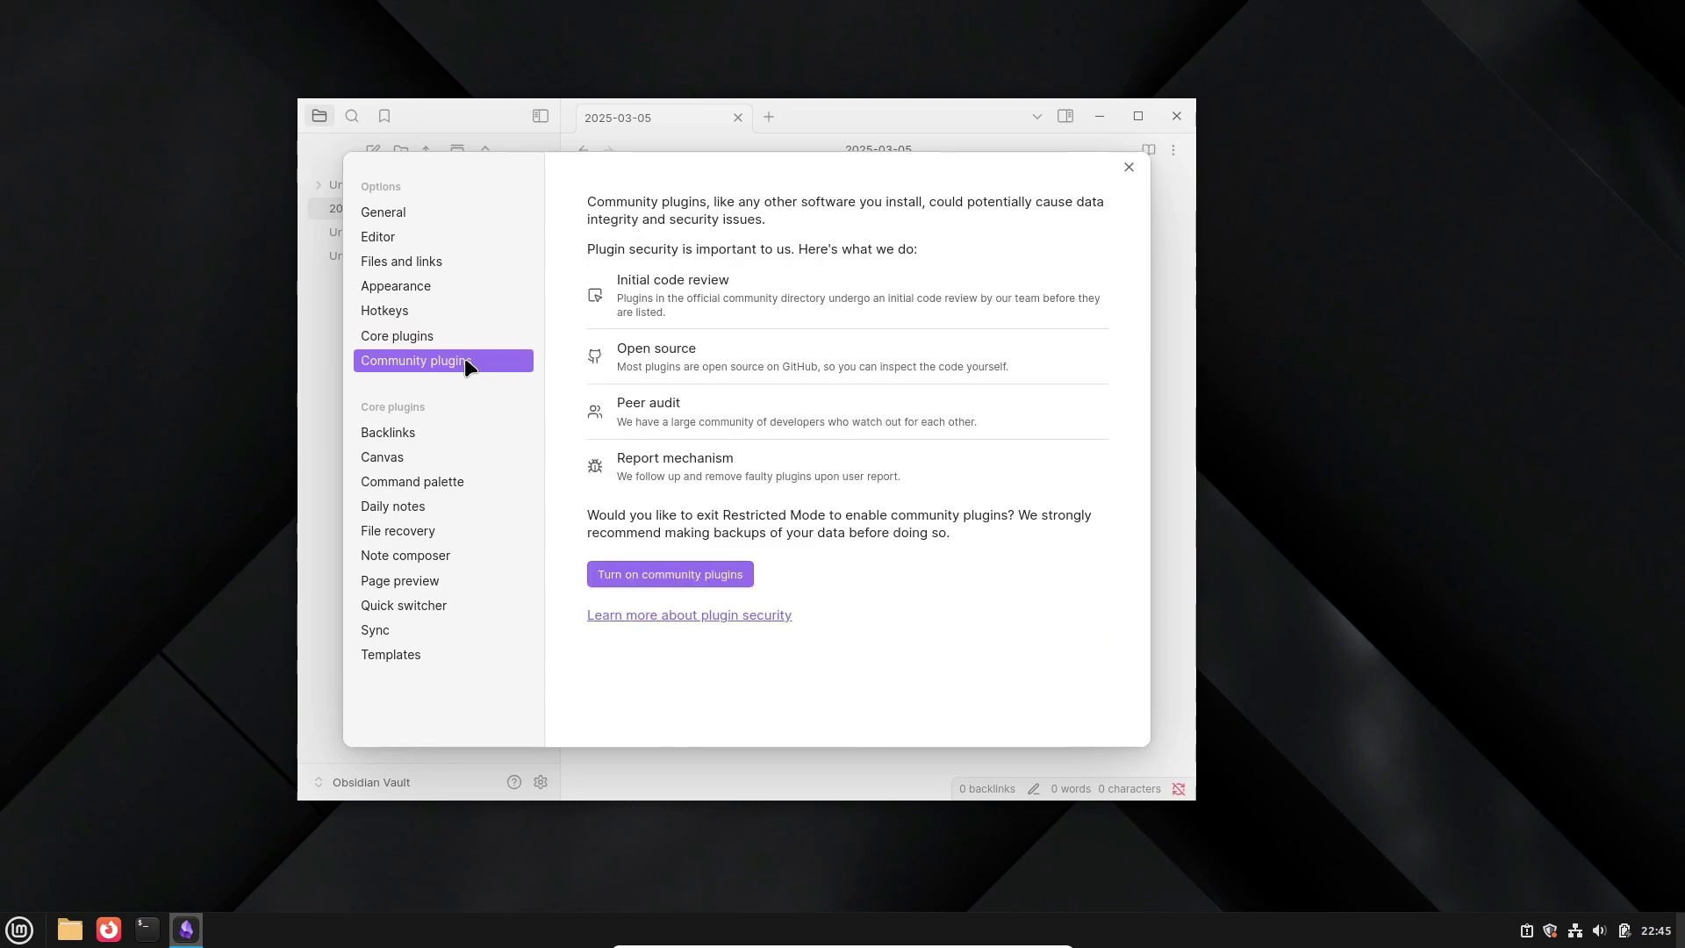
# Step: View the Backlinks, Canvas, Command palette, Daily notes, File recovery, Note composer, Page preview and Quick switcher plugin settings
pyautogui.click(449, 432)
pyautogui.click(451, 457)
pyautogui.click(453, 482)
pyautogui.click(451, 506)
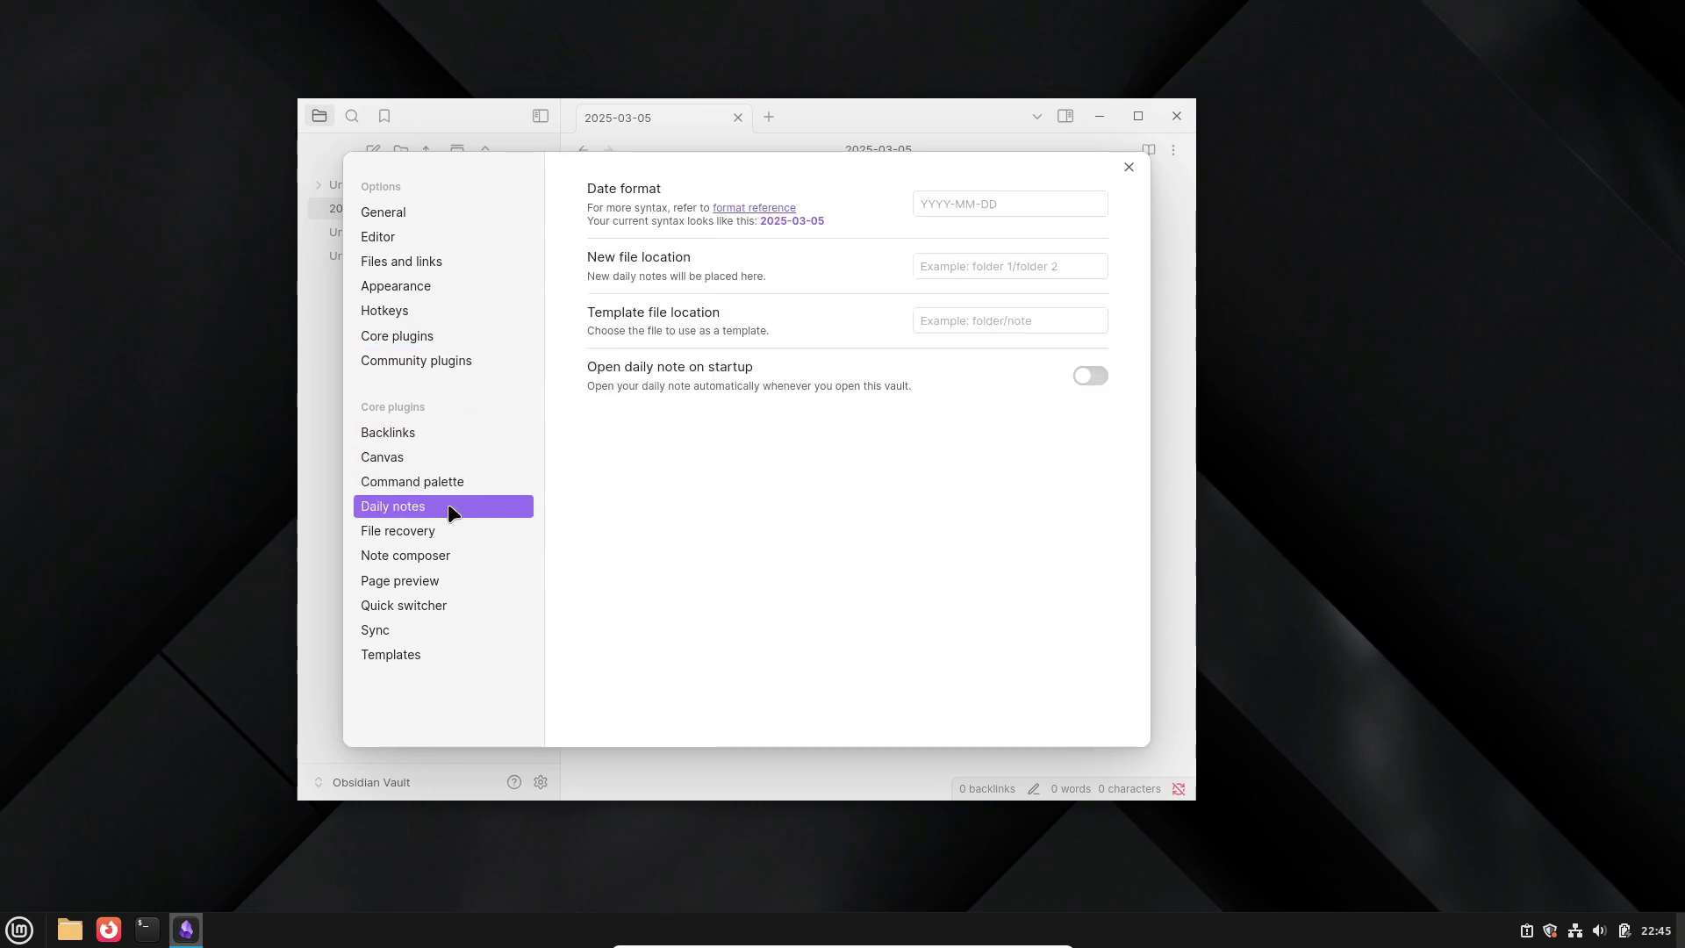
pyautogui.click(451, 531)
pyautogui.click(451, 553)
pyautogui.click(450, 581)
pyautogui.click(444, 606)
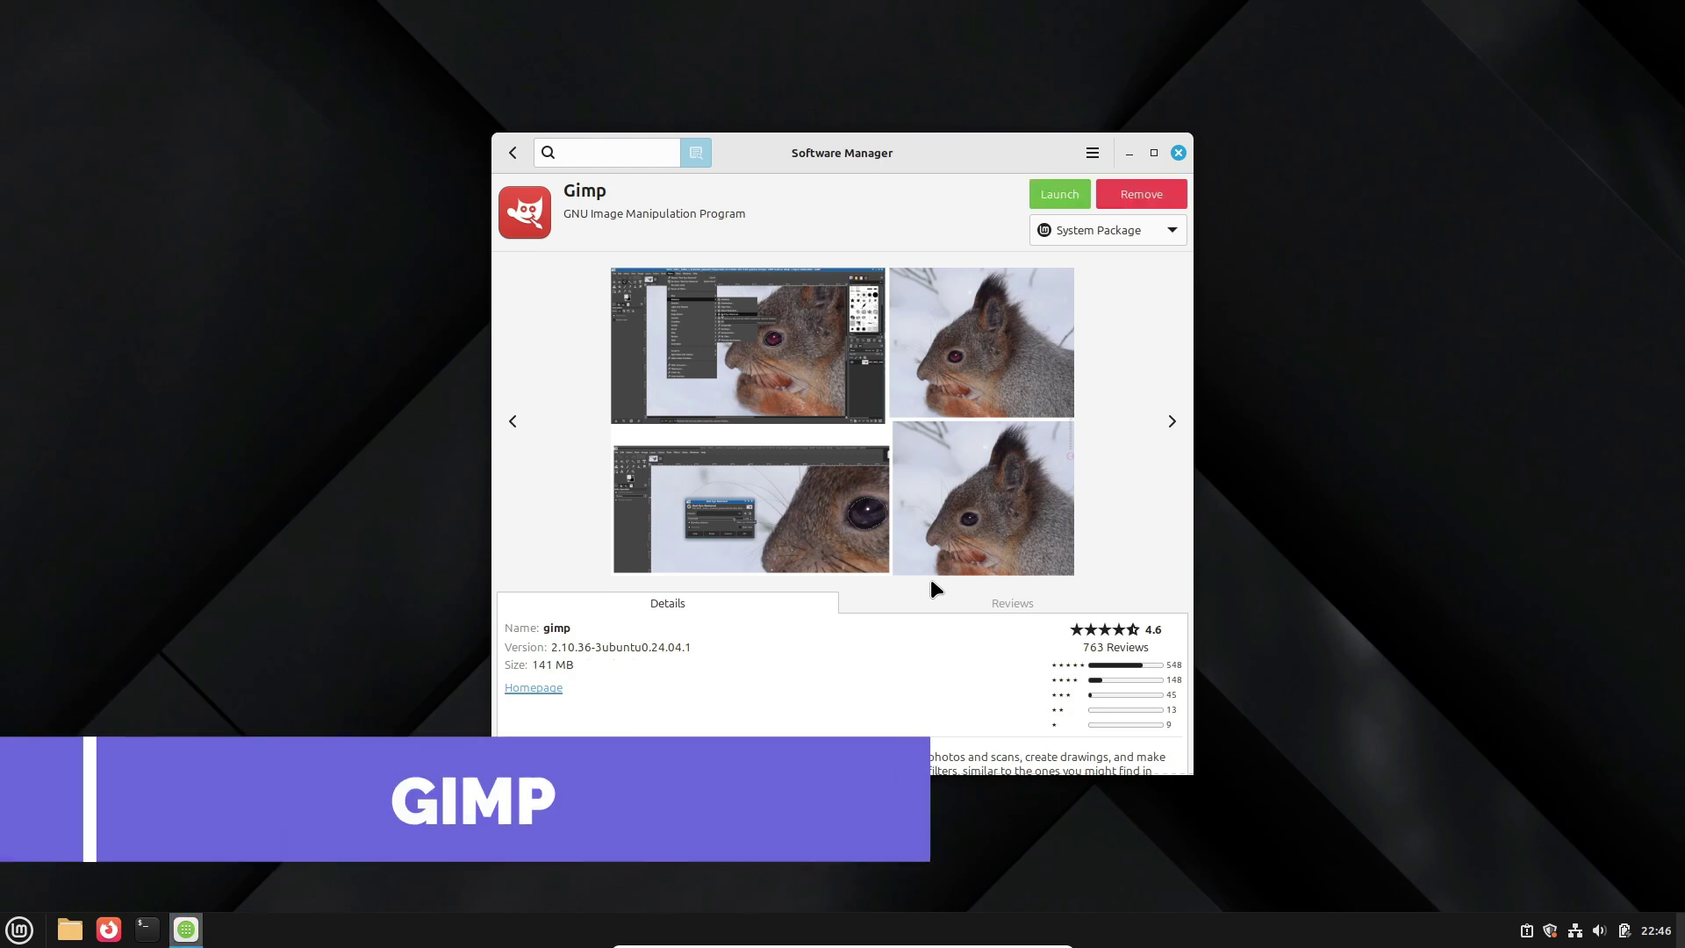
# Step: Launch the newly installed GIMP 2.10 from Software Manager and minimize Software Manager
pyautogui.click(1073, 193)
pyautogui.click(1127, 160)
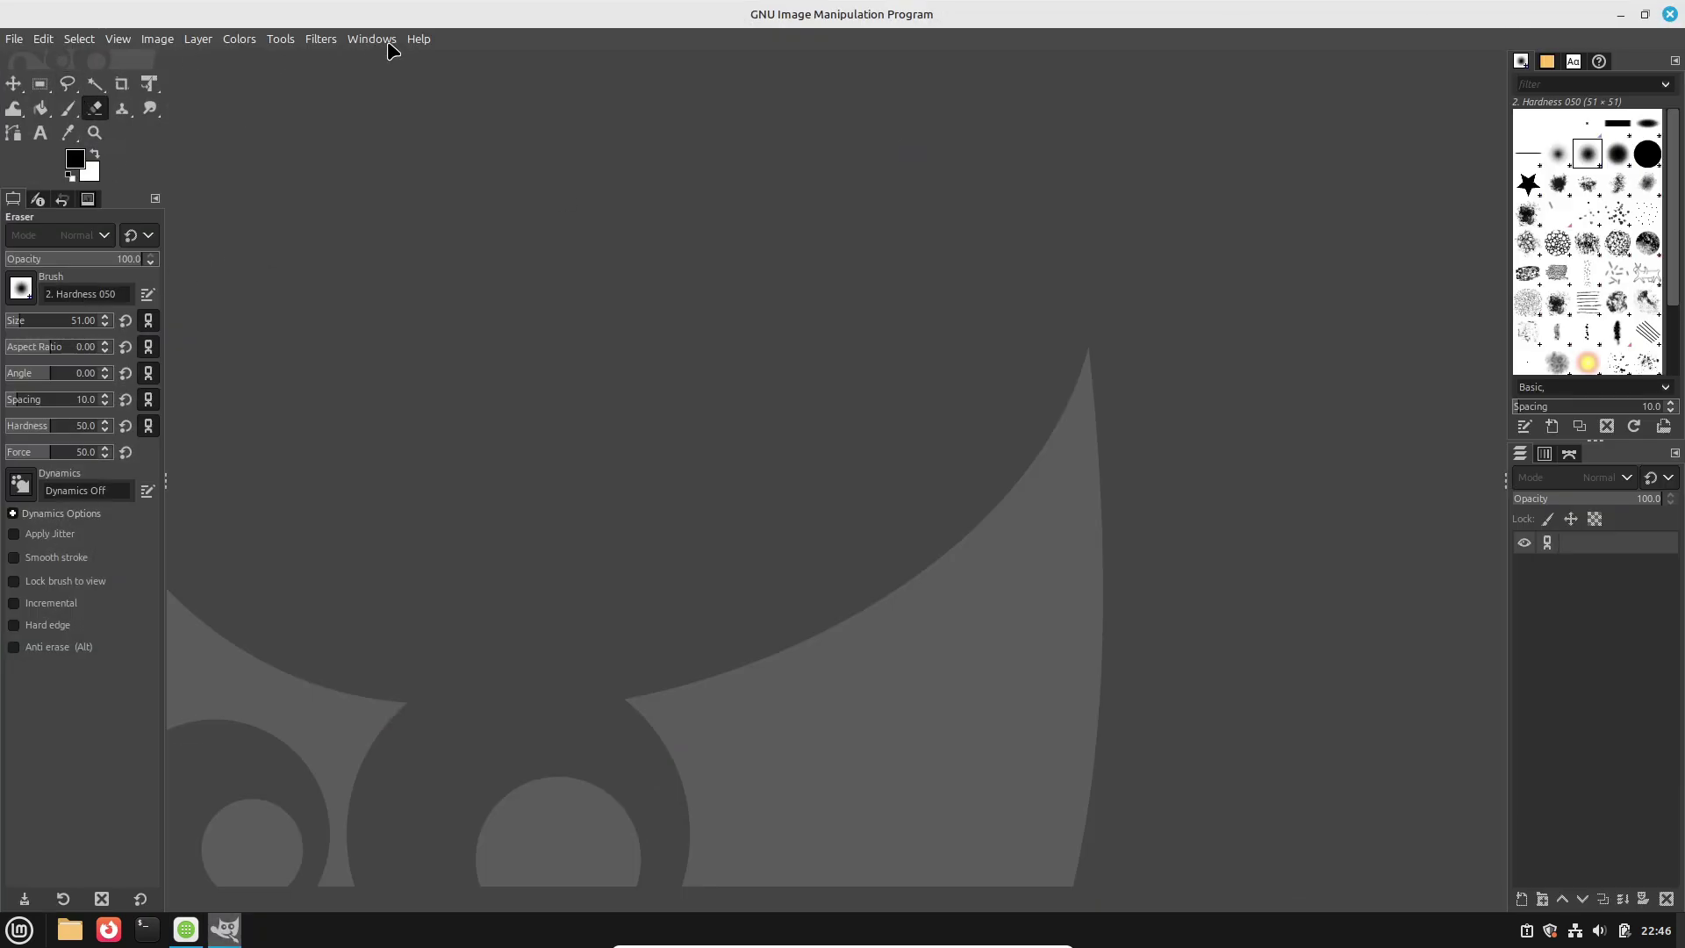
# Step: View the About GIMP dialog, then close it
pyautogui.click(419, 39)
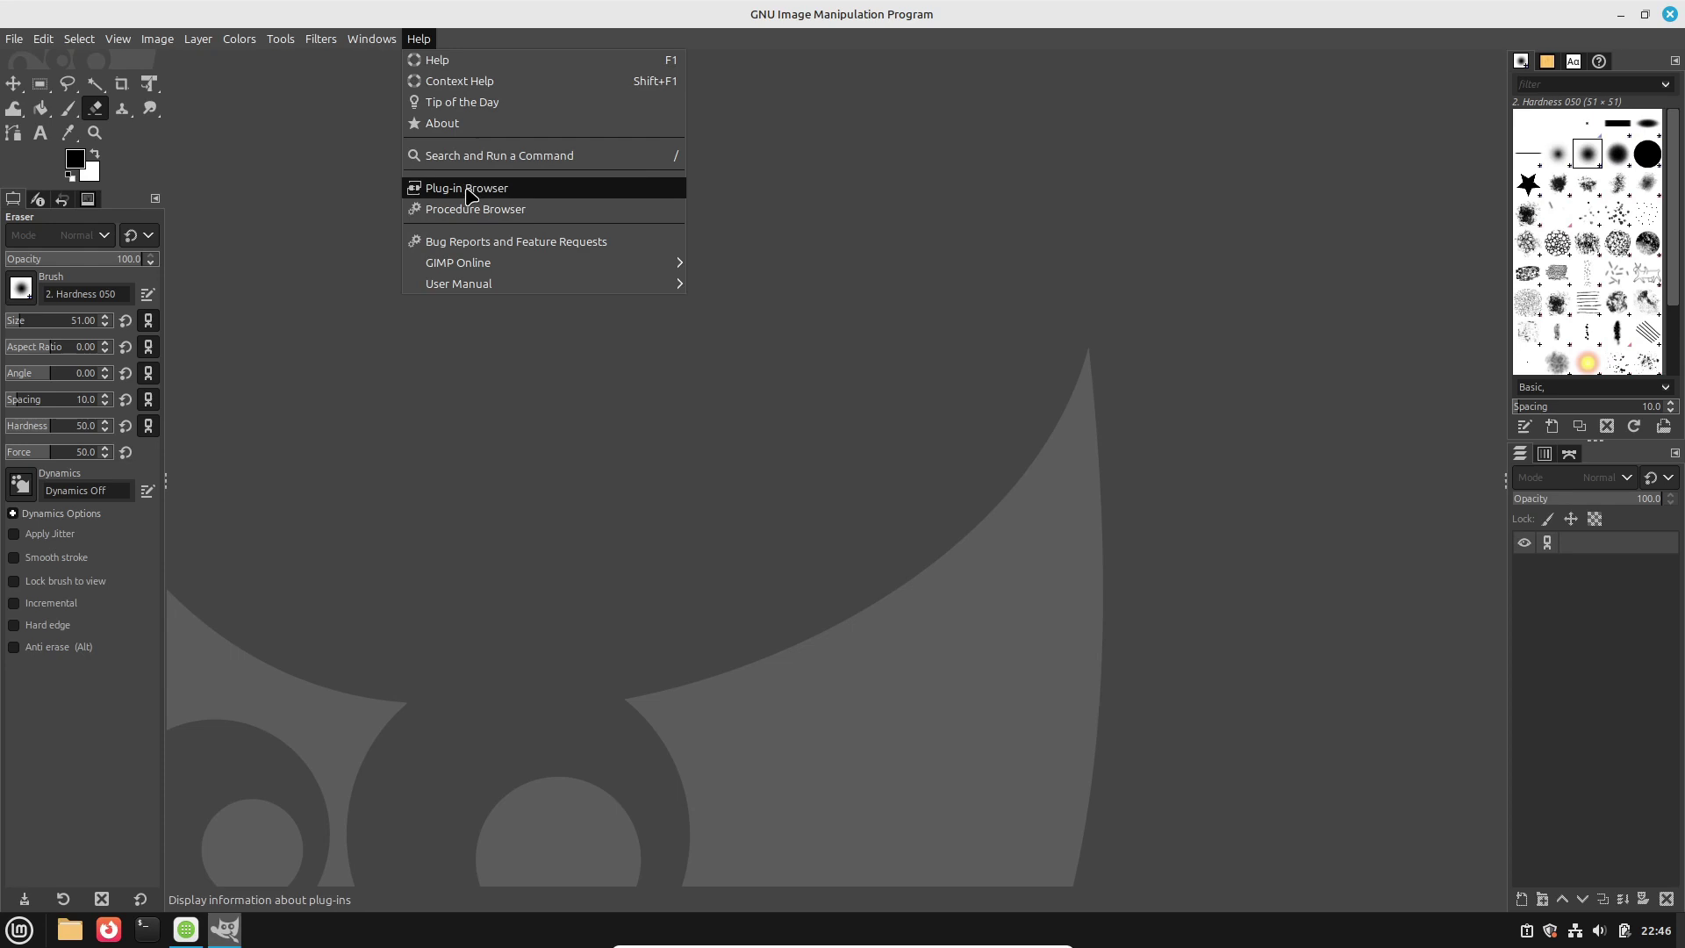
pyautogui.click(471, 130)
pyautogui.moveTo(801, 318); pyautogui.dragTo(788, 290)
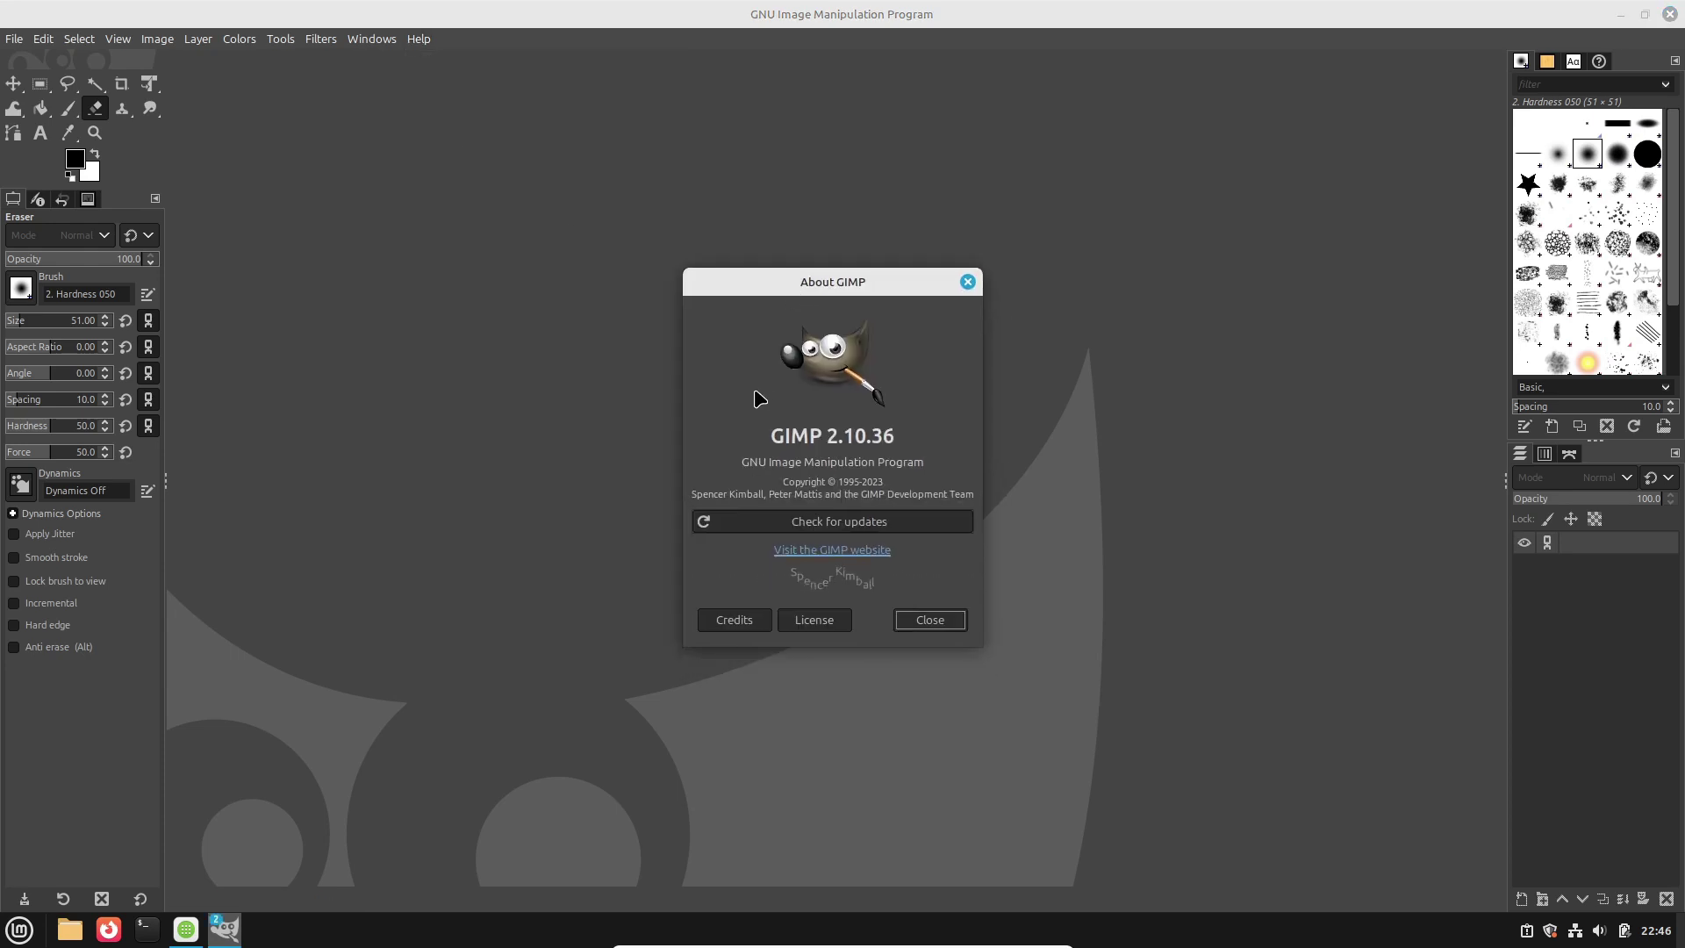
pyautogui.click(913, 619)
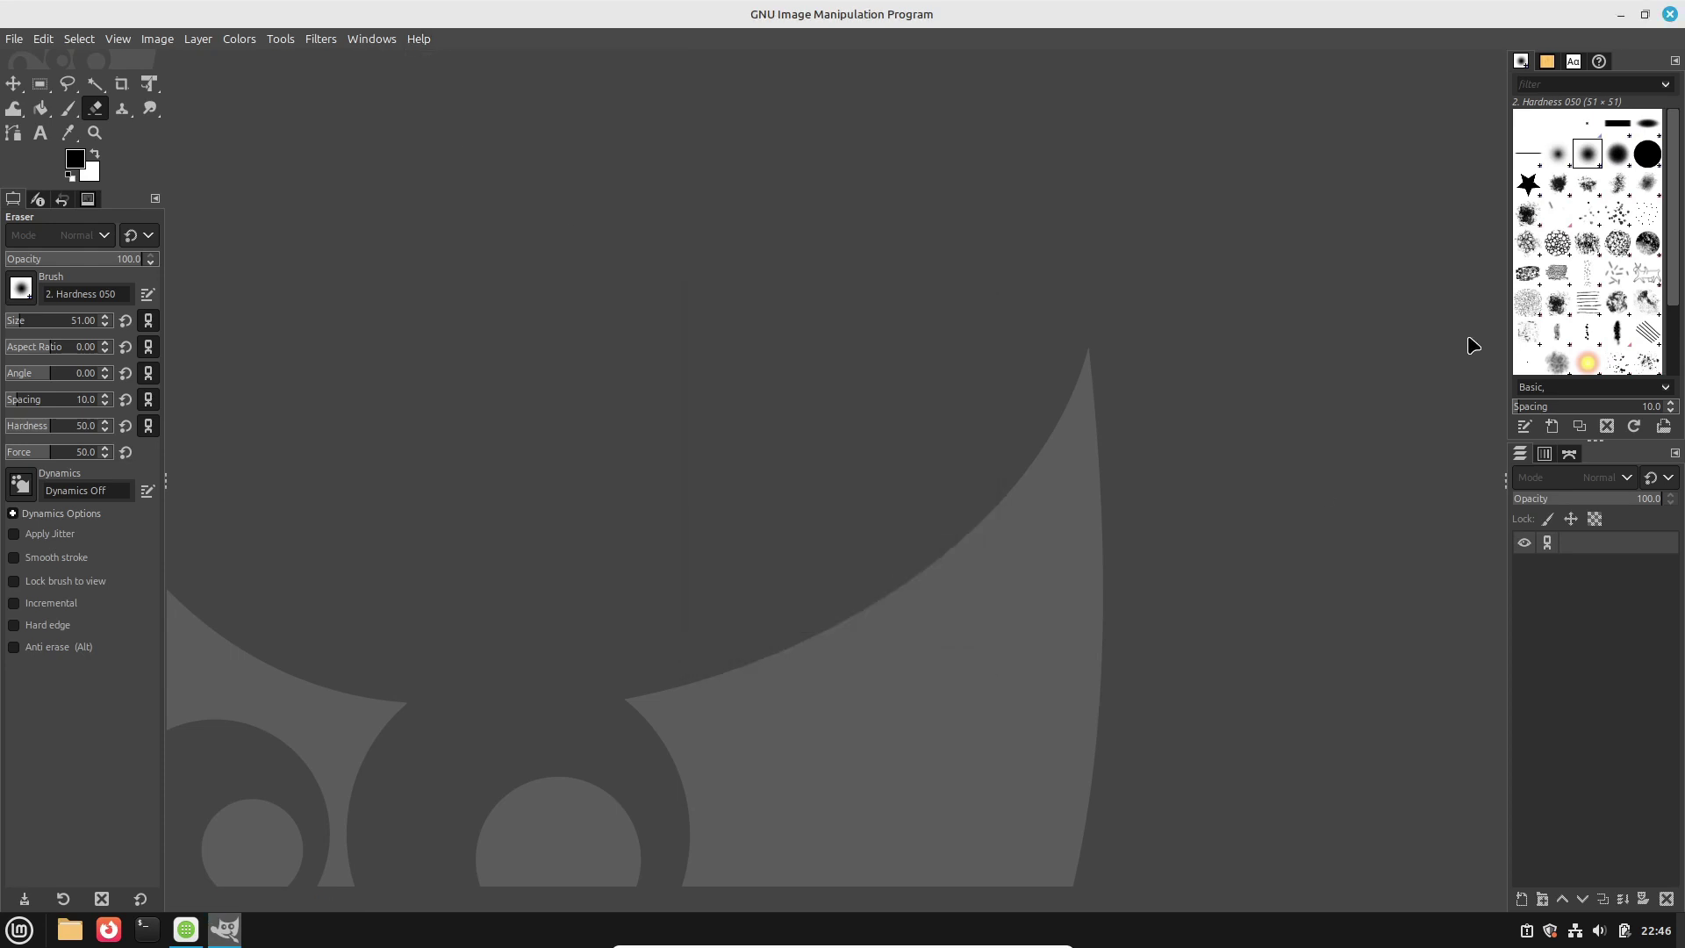
# Step: Create a new 2480x3508 image from the A4 (300 ppi) template
pyautogui.click(40, 83)
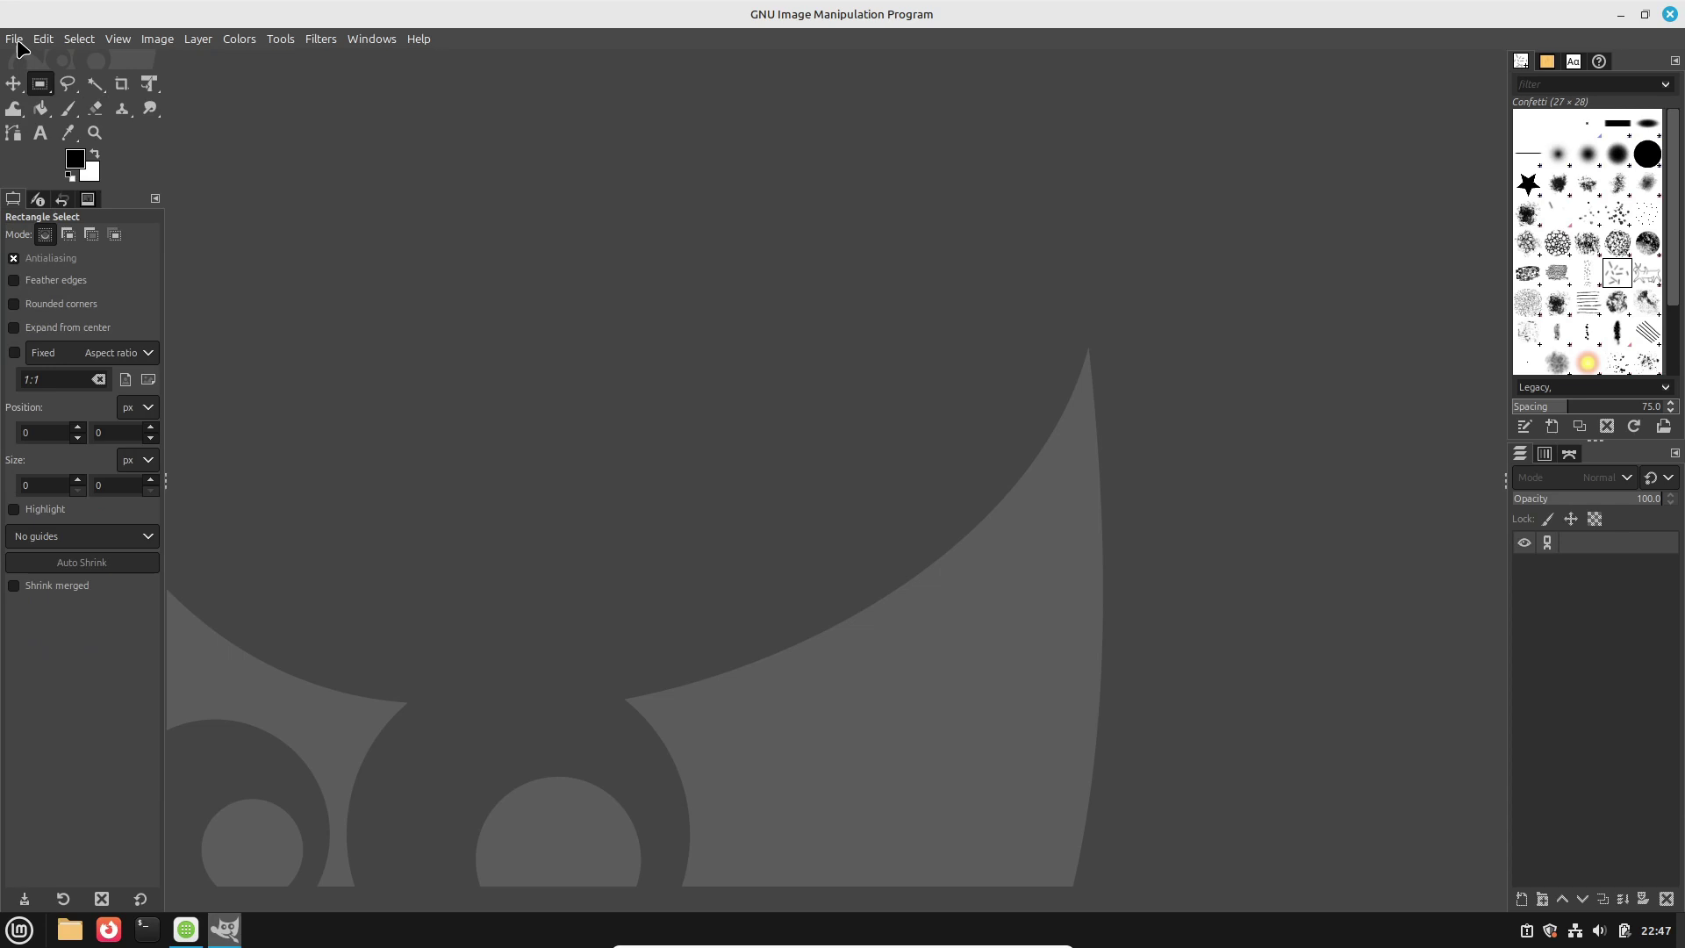
pyautogui.click(14, 39)
pyautogui.click(44, 60)
pyautogui.click(154, 56)
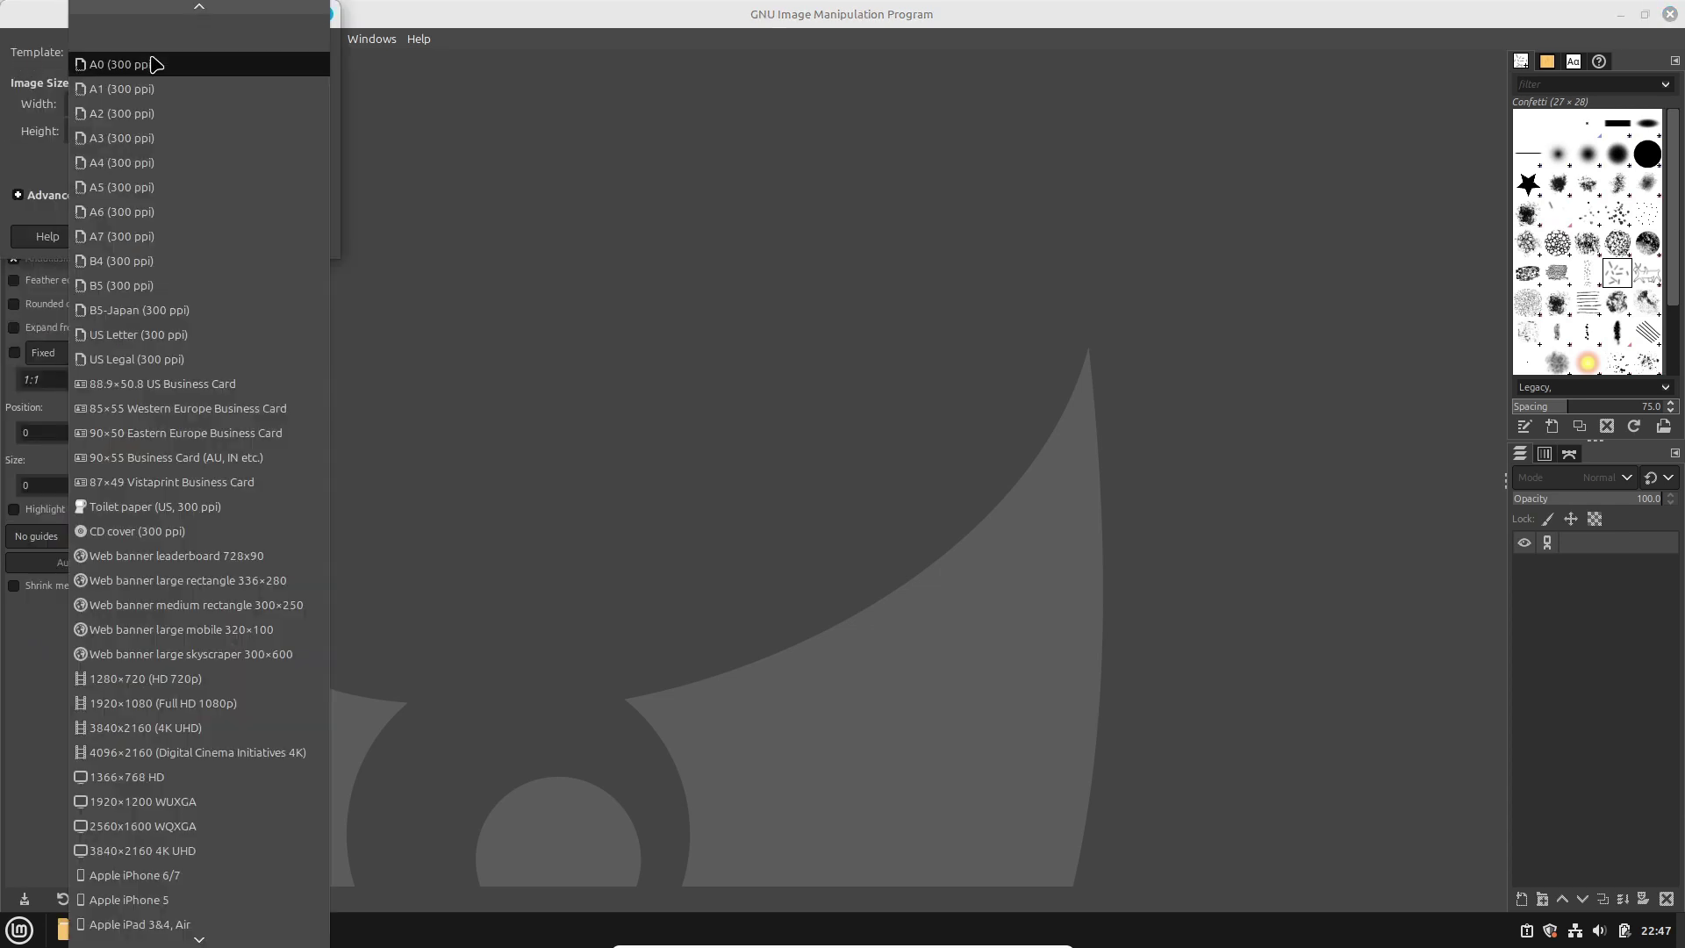
pyautogui.click(170, 181)
pyautogui.click(273, 236)
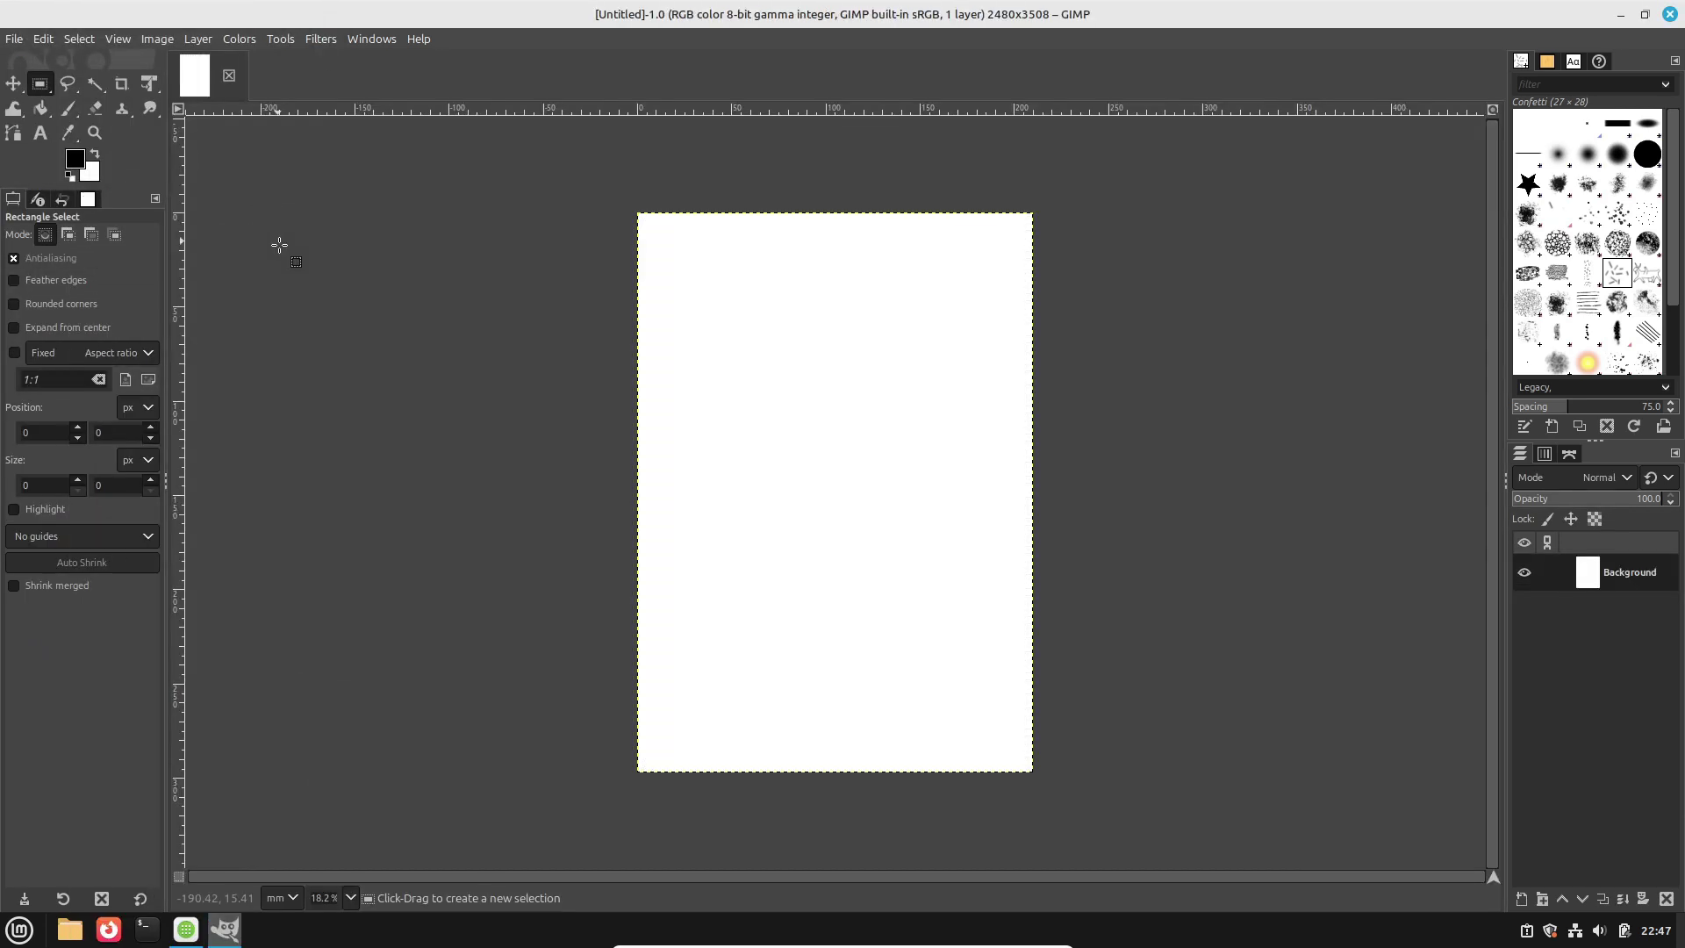
# Step: Draw a rectangular selection on the canvas and paint a chalk brush dab inside it
pyautogui.moveTo(839, 361); pyautogui.dragTo(1015, 596)
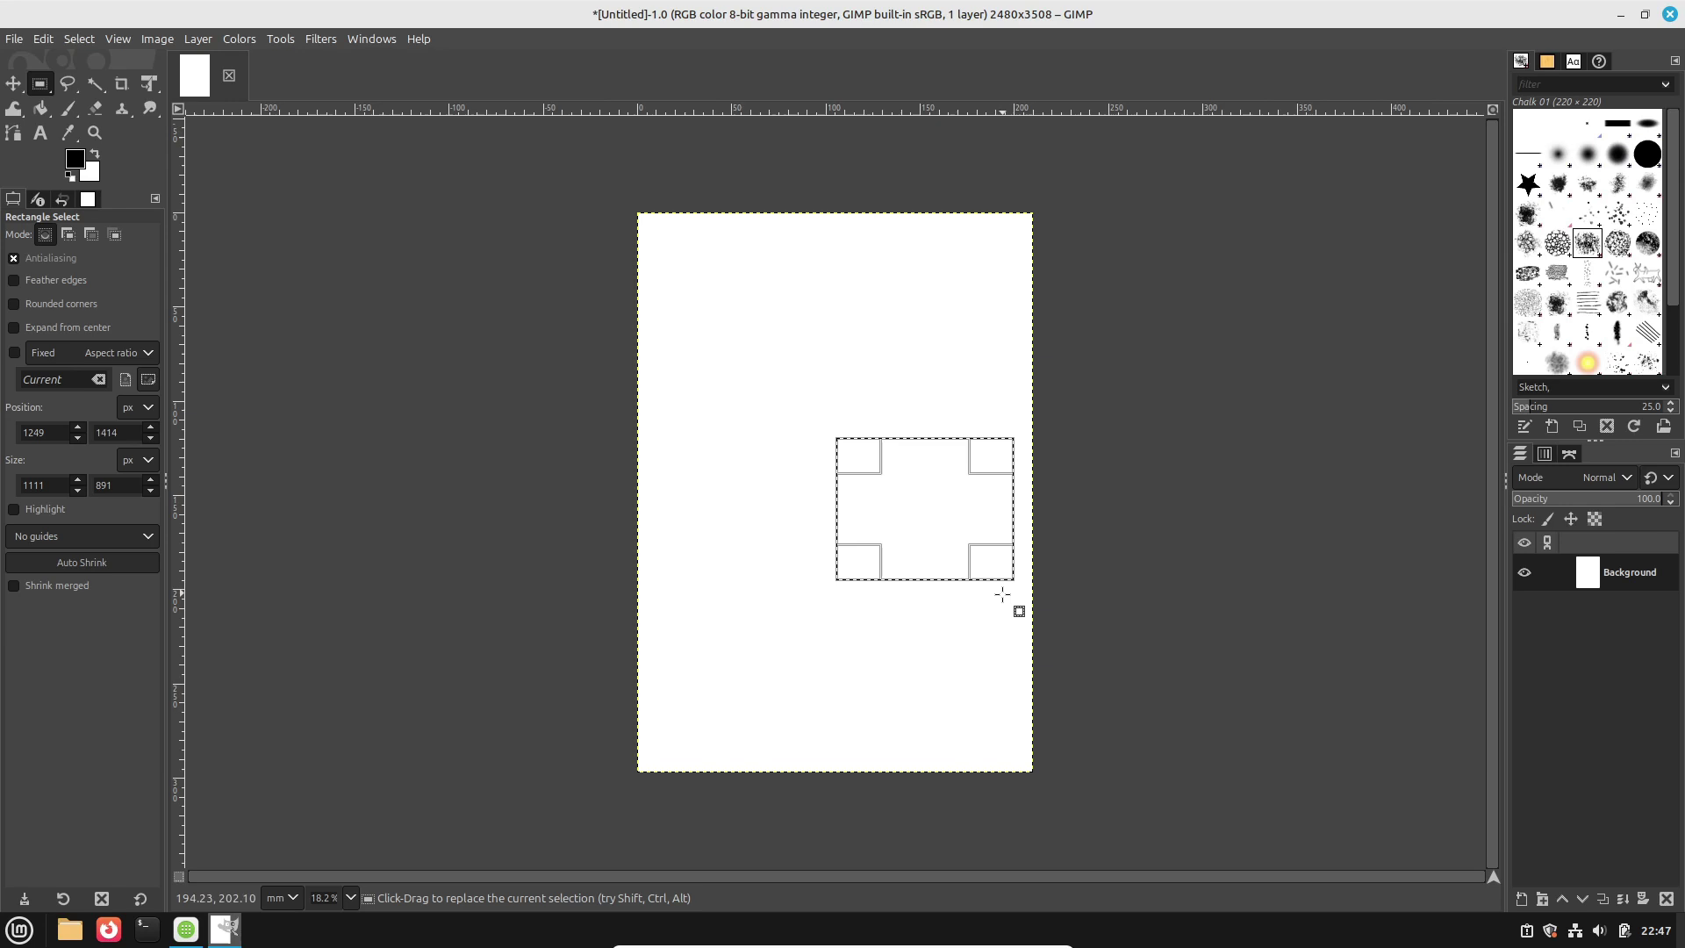
pyautogui.moveTo(926, 512); pyautogui.dragTo(760, 369)
pyautogui.press('p')
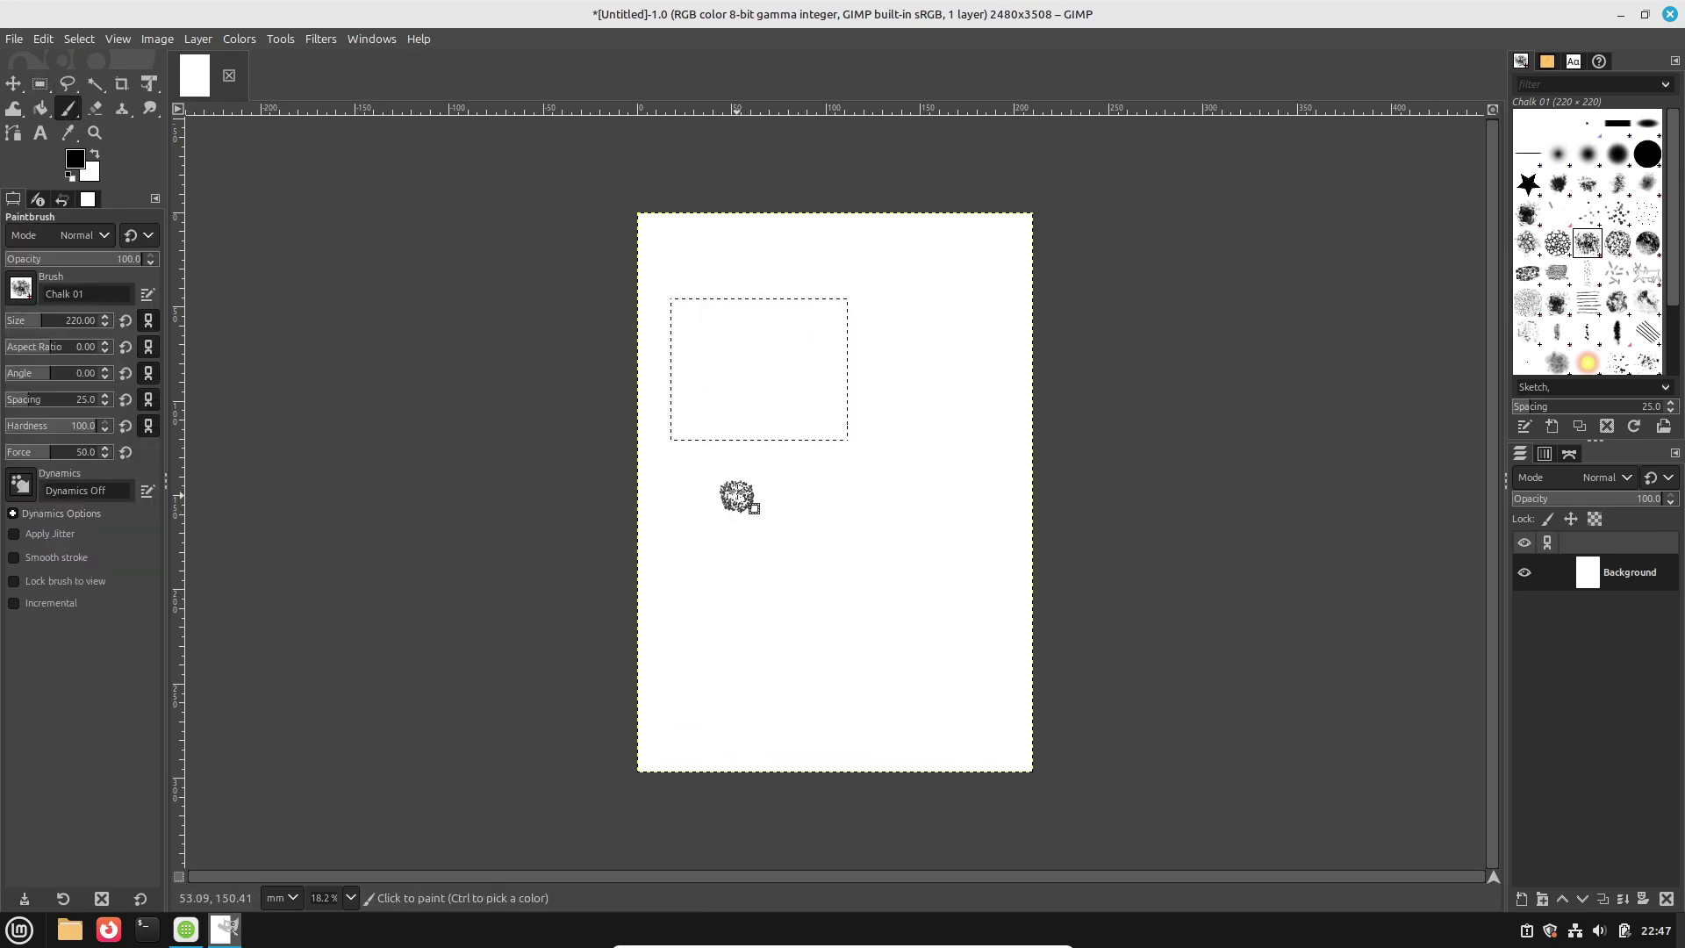
pyautogui.click(787, 375)
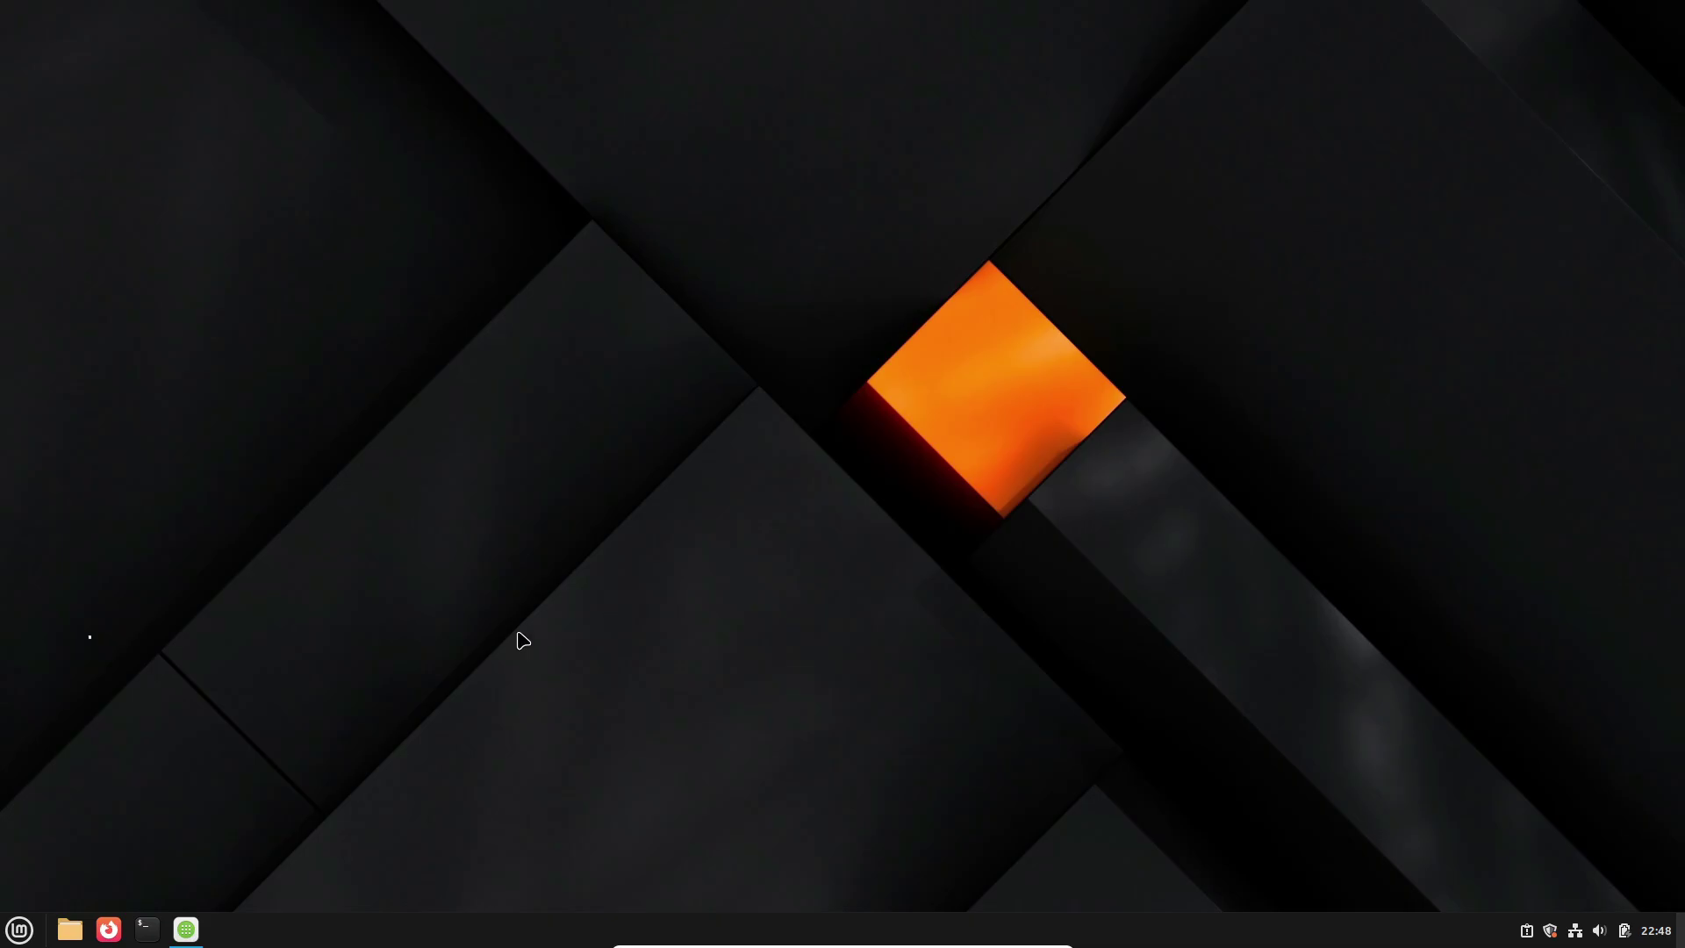
# Step: Launch LibreOffice from the Mint menu and maximize its Start Center
pyautogui.click(19, 930)
pyautogui.moveTo(169, 636)
pyautogui.click(326, 575)
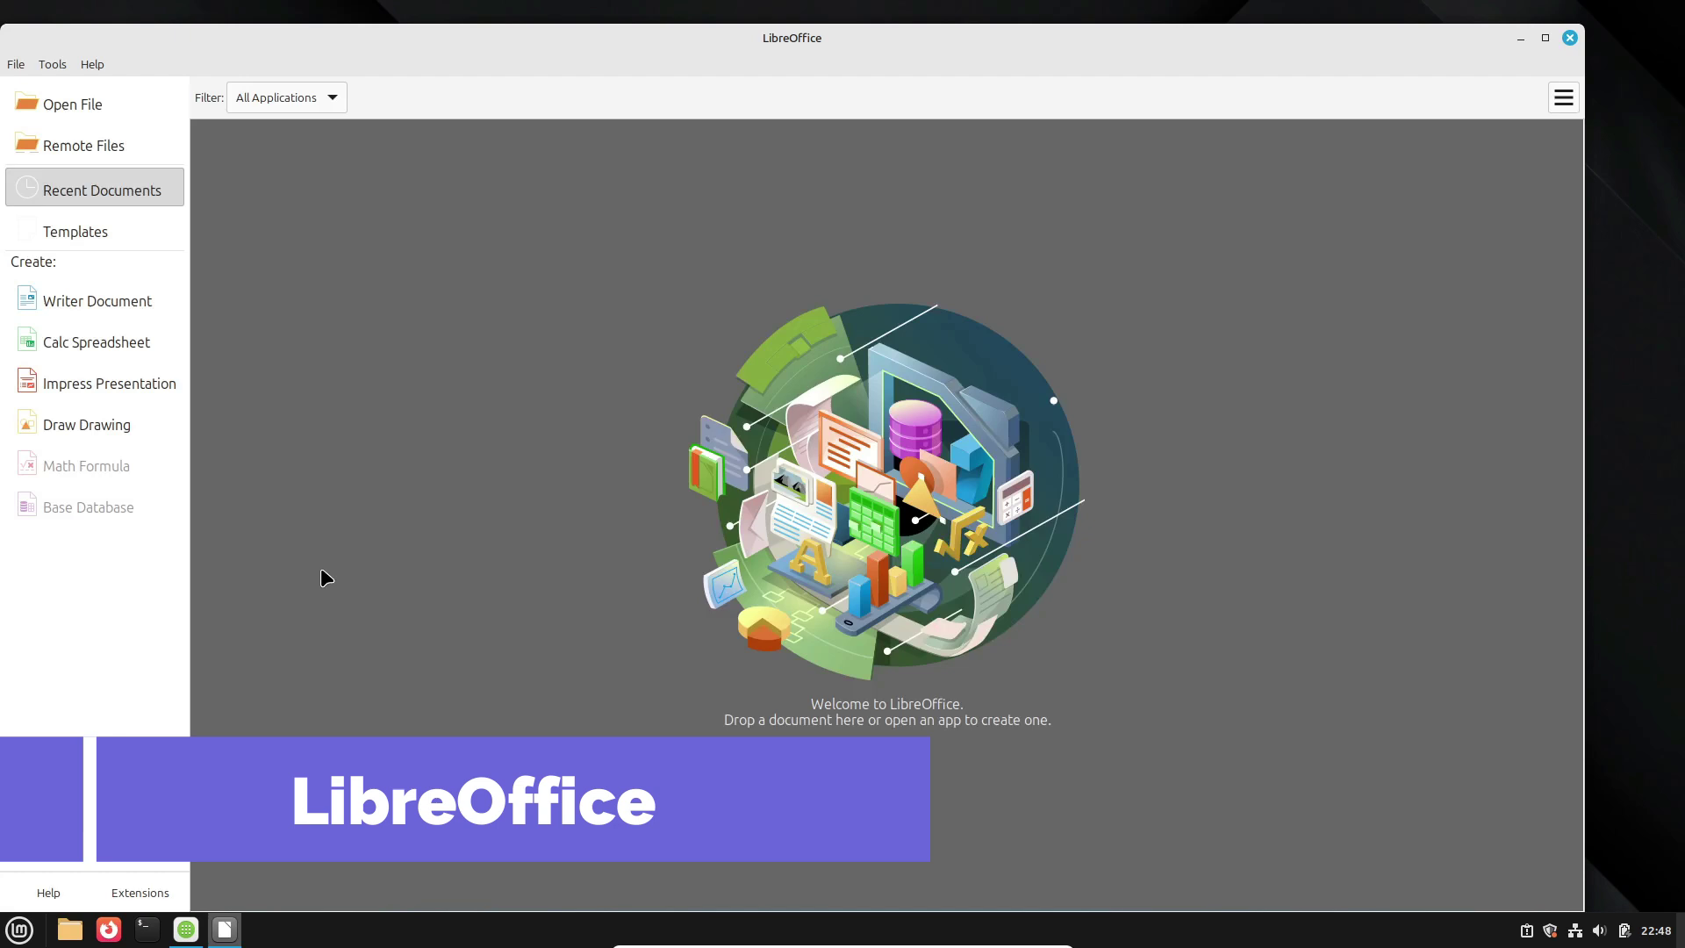
pyautogui.click(1545, 40)
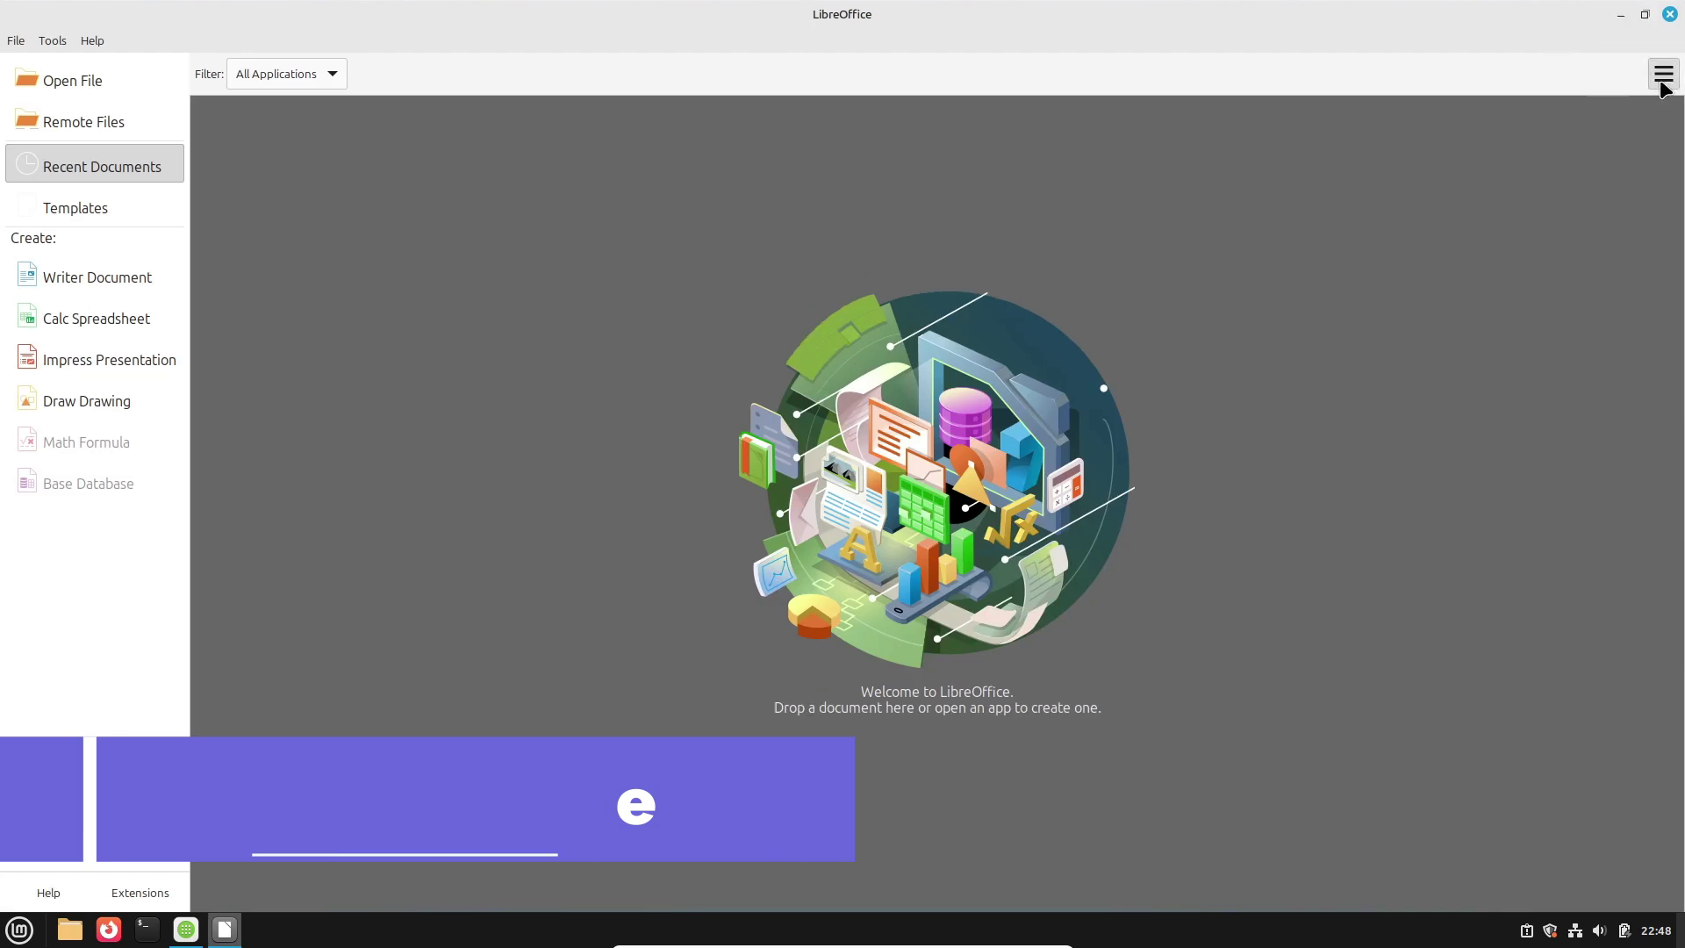
# Step: Check the version 24.2.7.2 About box, then start a blank Writer document
pyautogui.click(92, 41)
pyautogui.click(175, 292)
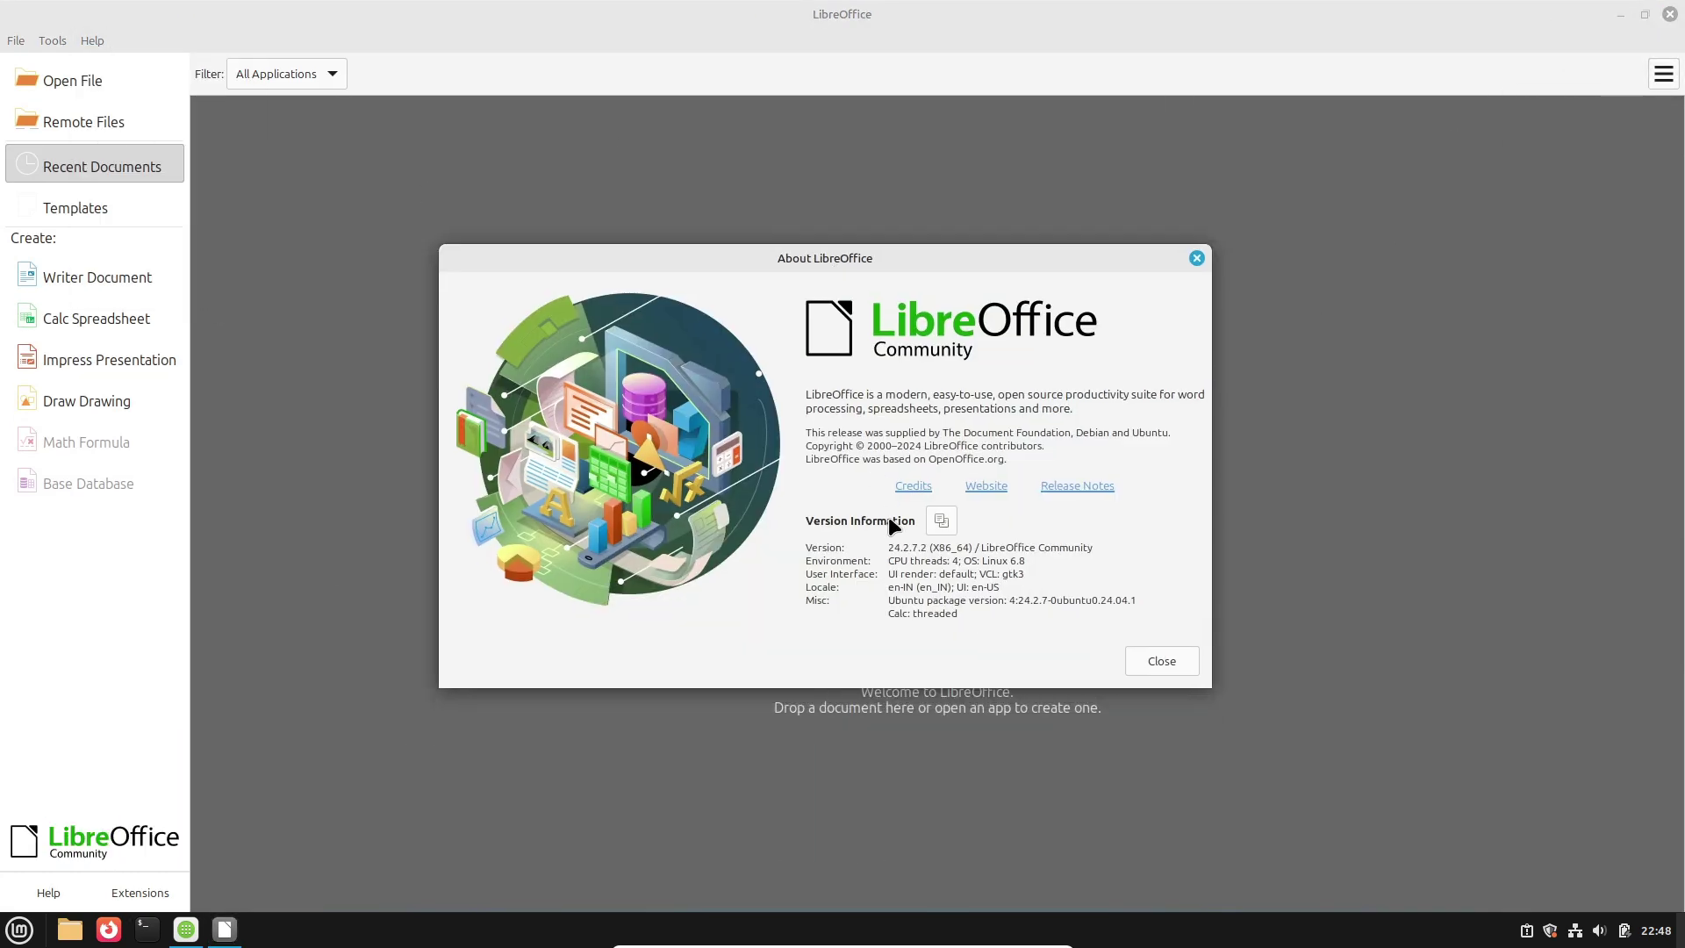
pyautogui.click(1131, 660)
pyautogui.click(123, 285)
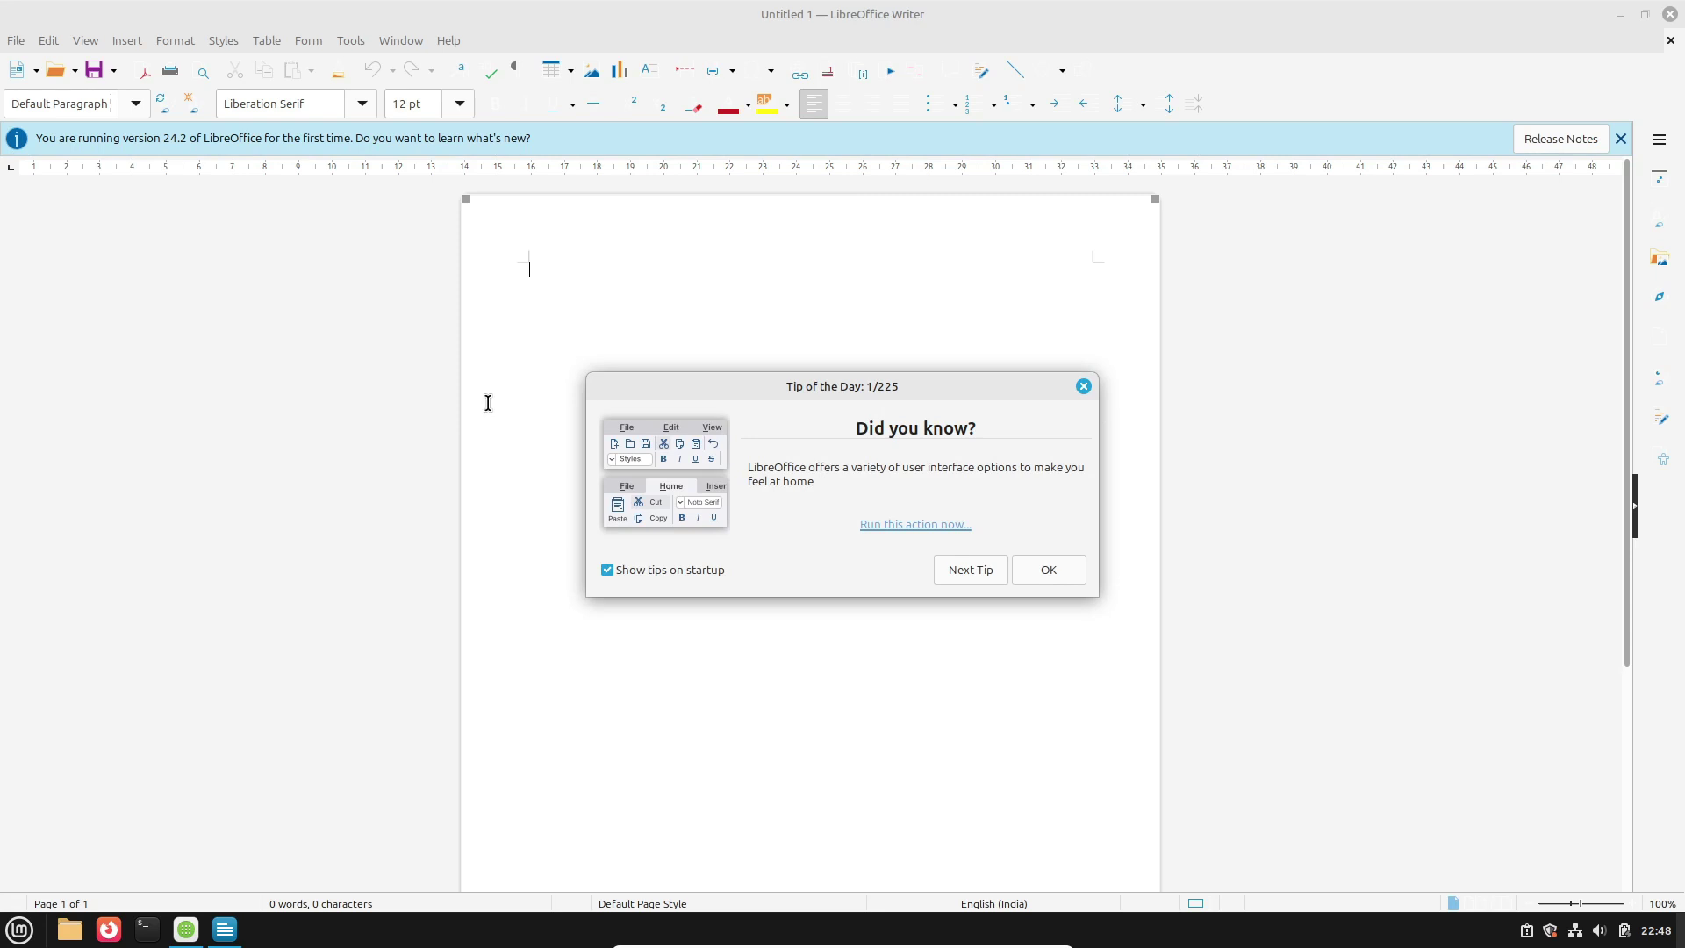
# Step: Dismiss the Tip of the Day, the release notes window and the release-notes notice
pyautogui.press('Return')
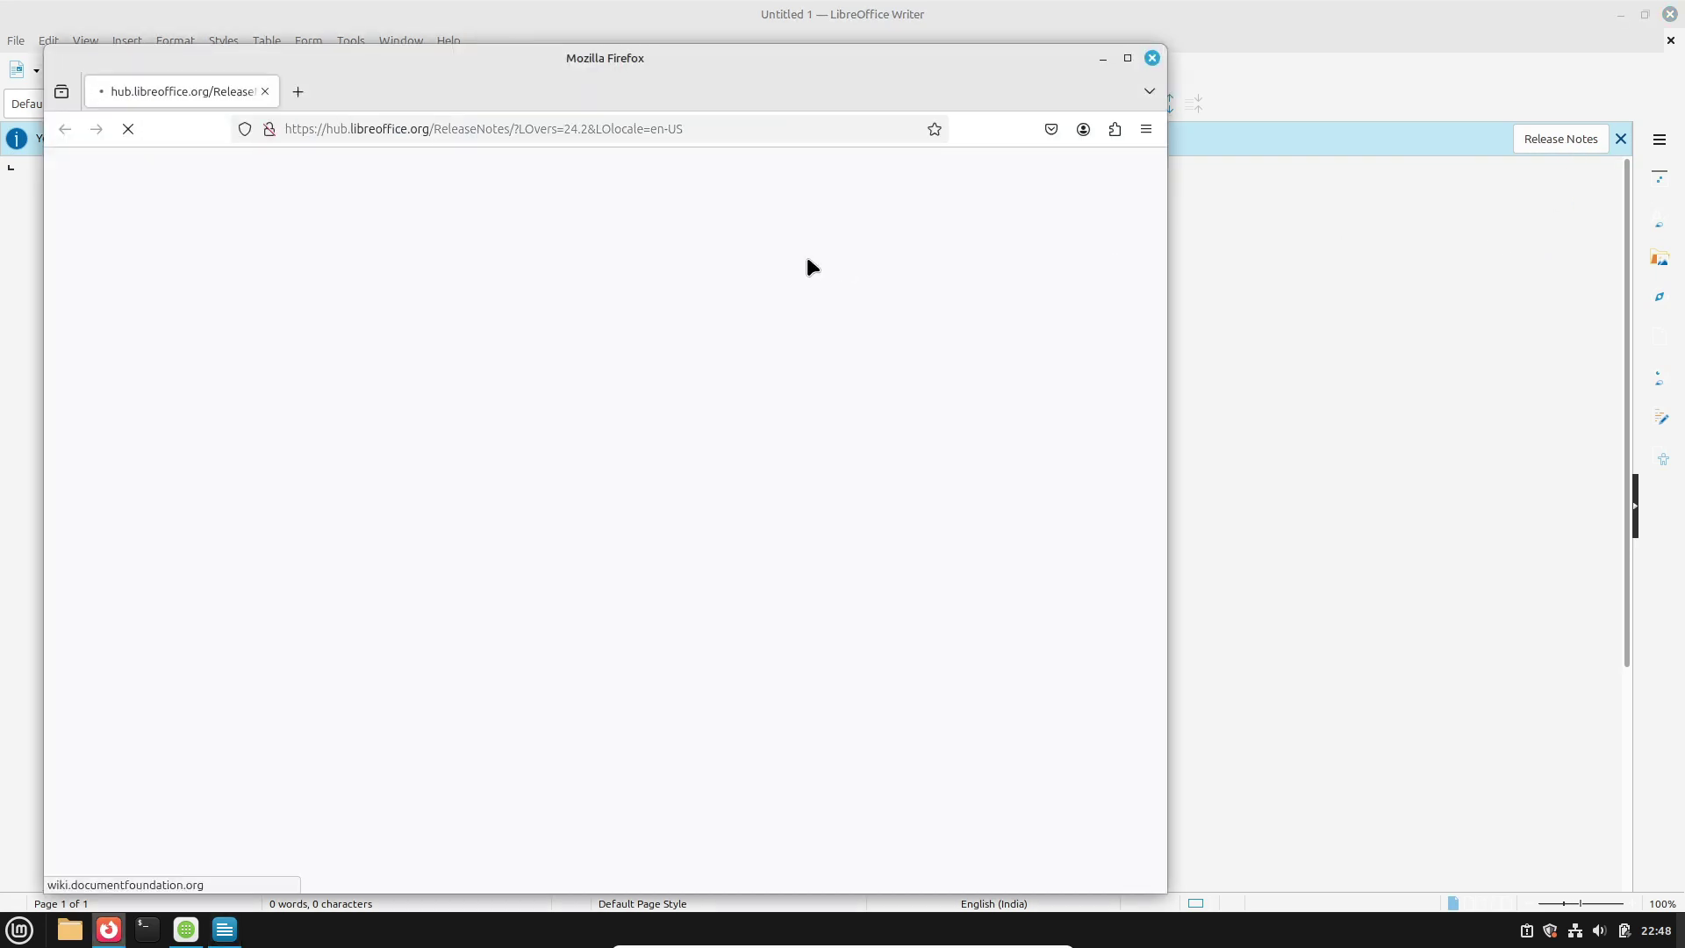
pyautogui.hotkey('ctrl', 'w')
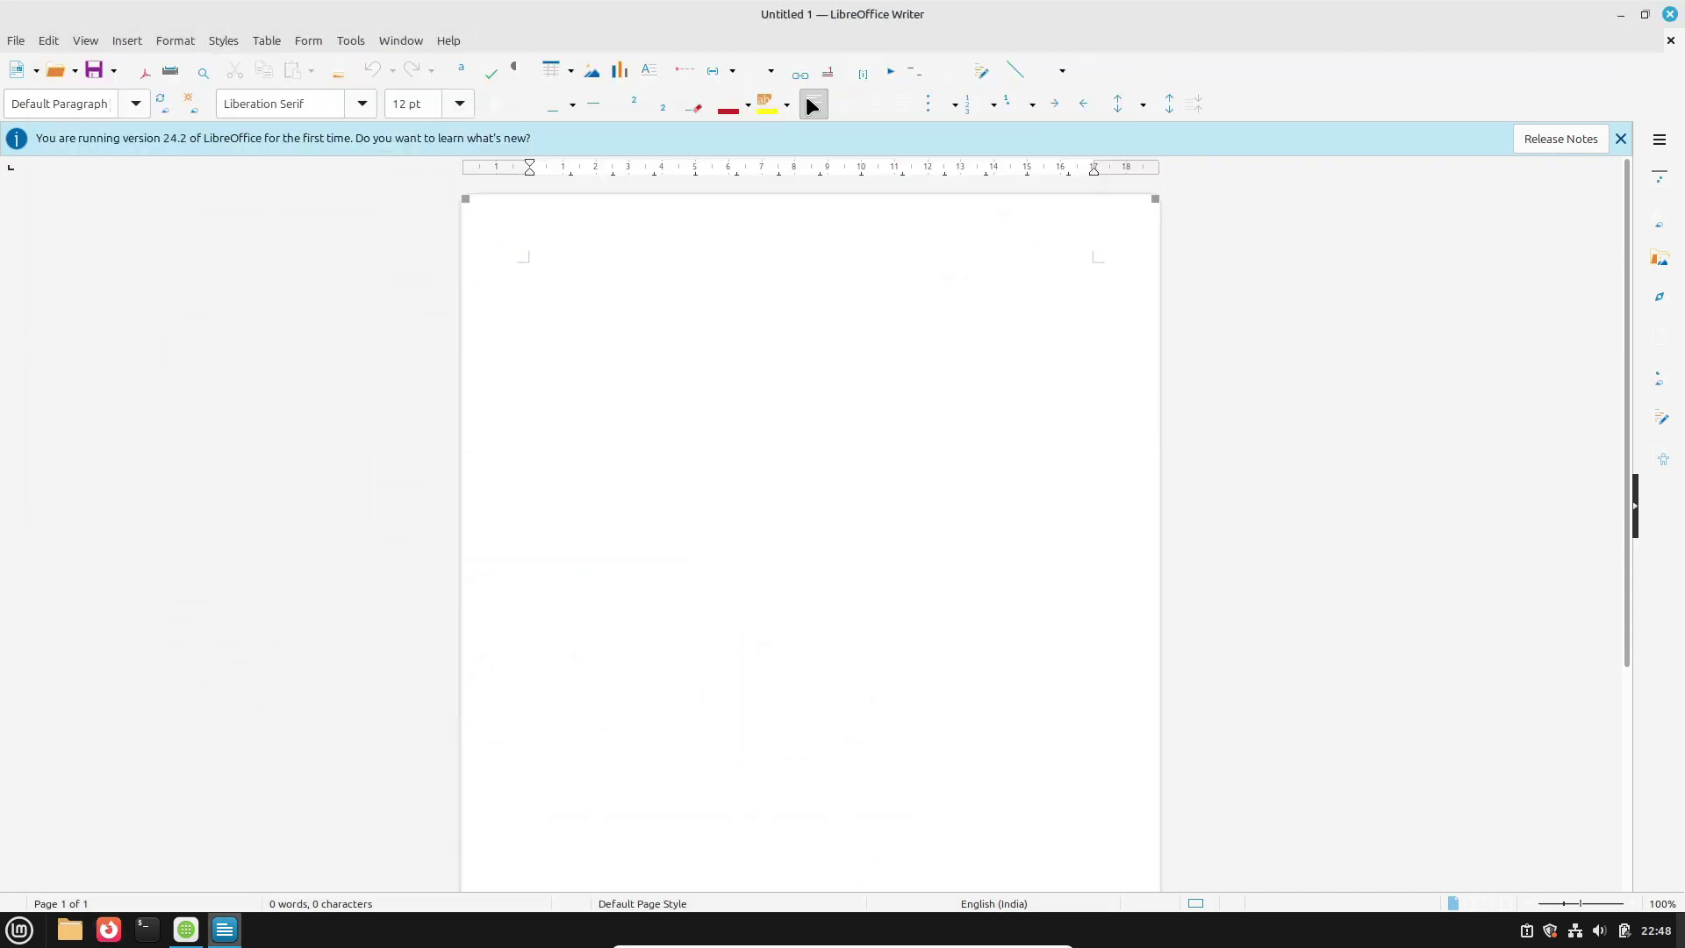
pyautogui.click(1621, 139)
# Step: Look through the Edit and Format menus, then close the blank Writer document
pyautogui.click(319, 107)
pyautogui.click(48, 41)
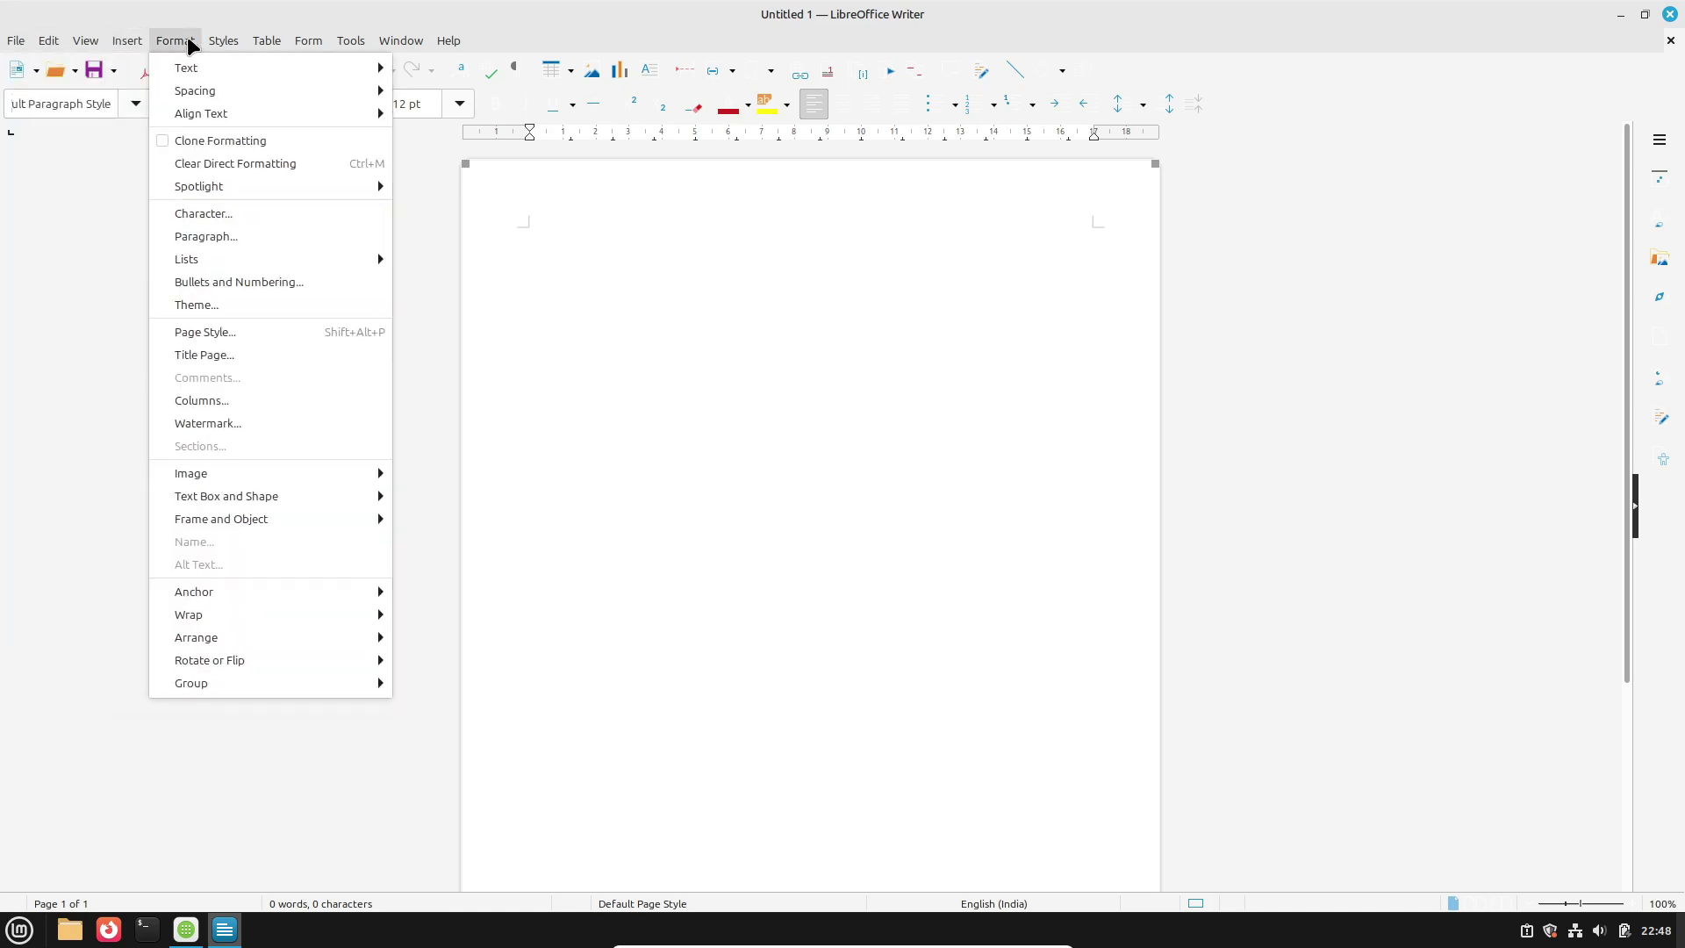
pyautogui.moveTo(253, 42)
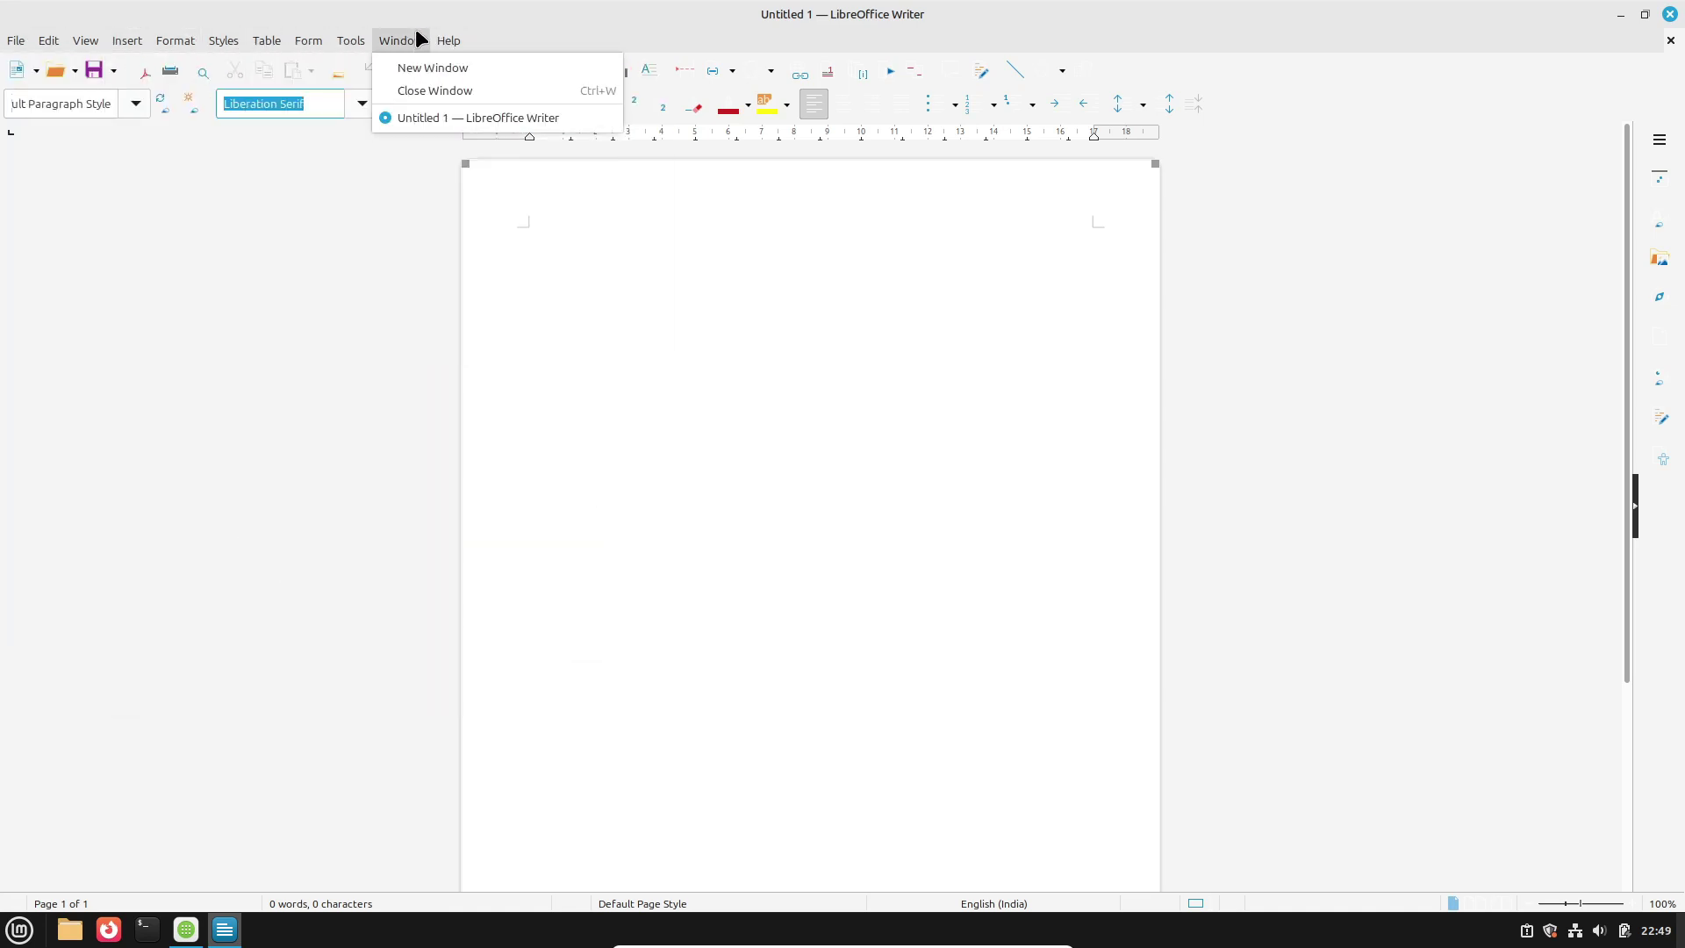
pyautogui.click(1042, 520)
pyautogui.click(1671, 40)
# Step: Open and close a blank Calc sheet and a Blueprint Plans Impress presentation
pyautogui.click(112, 329)
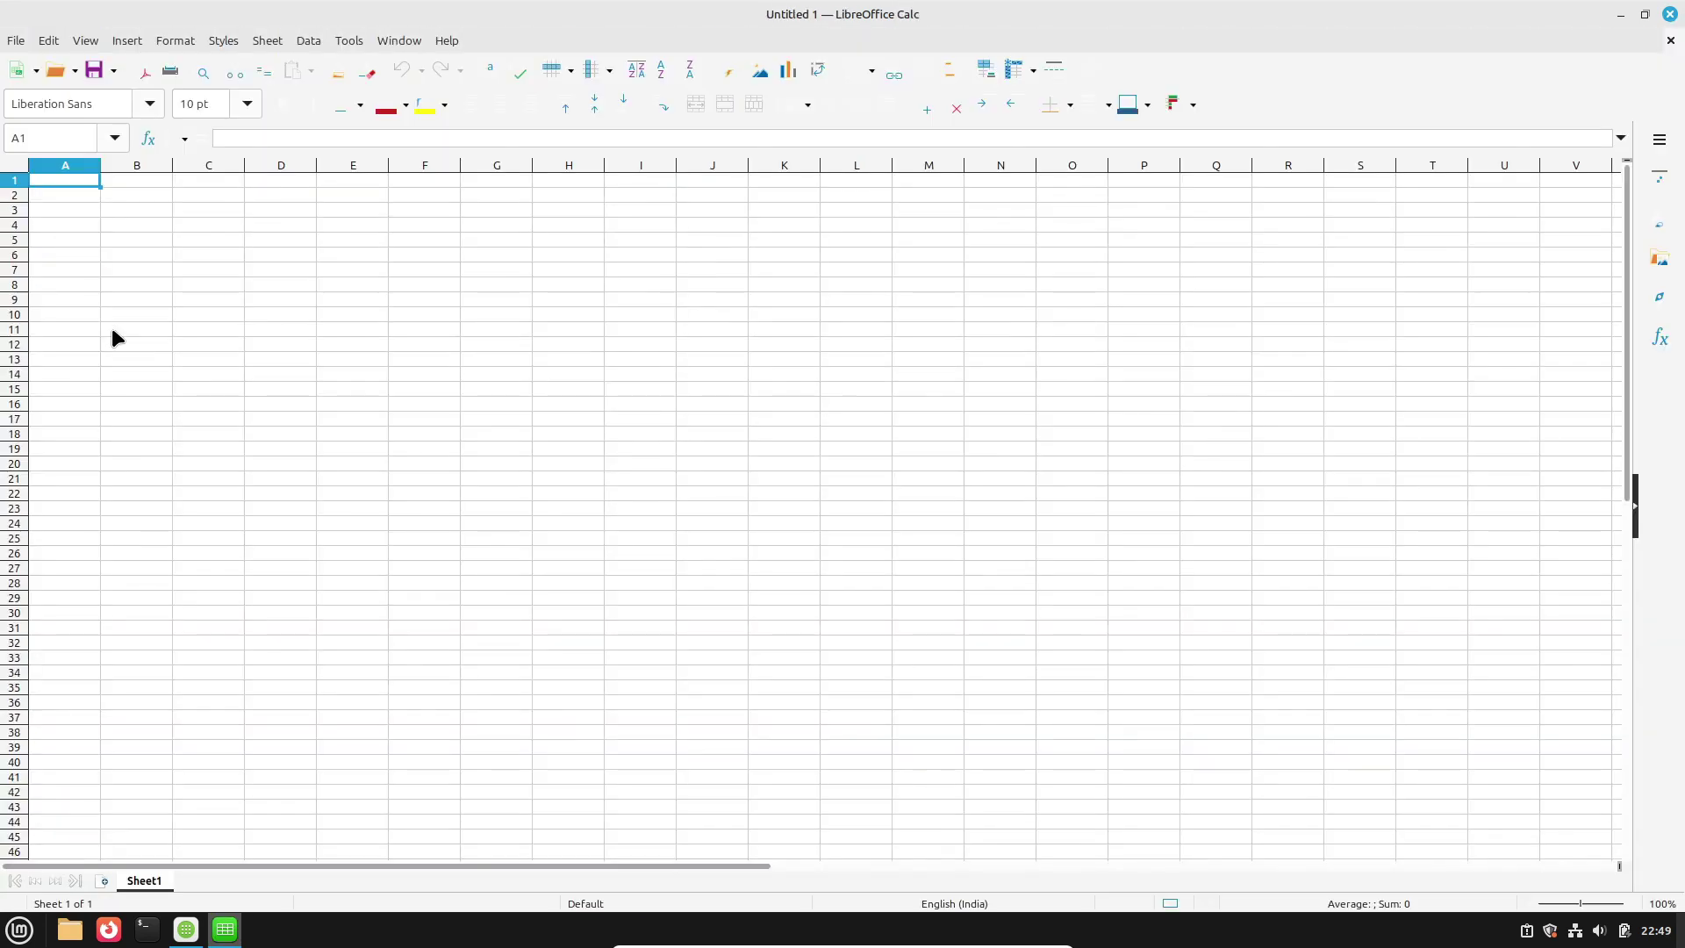
pyautogui.click(1671, 40)
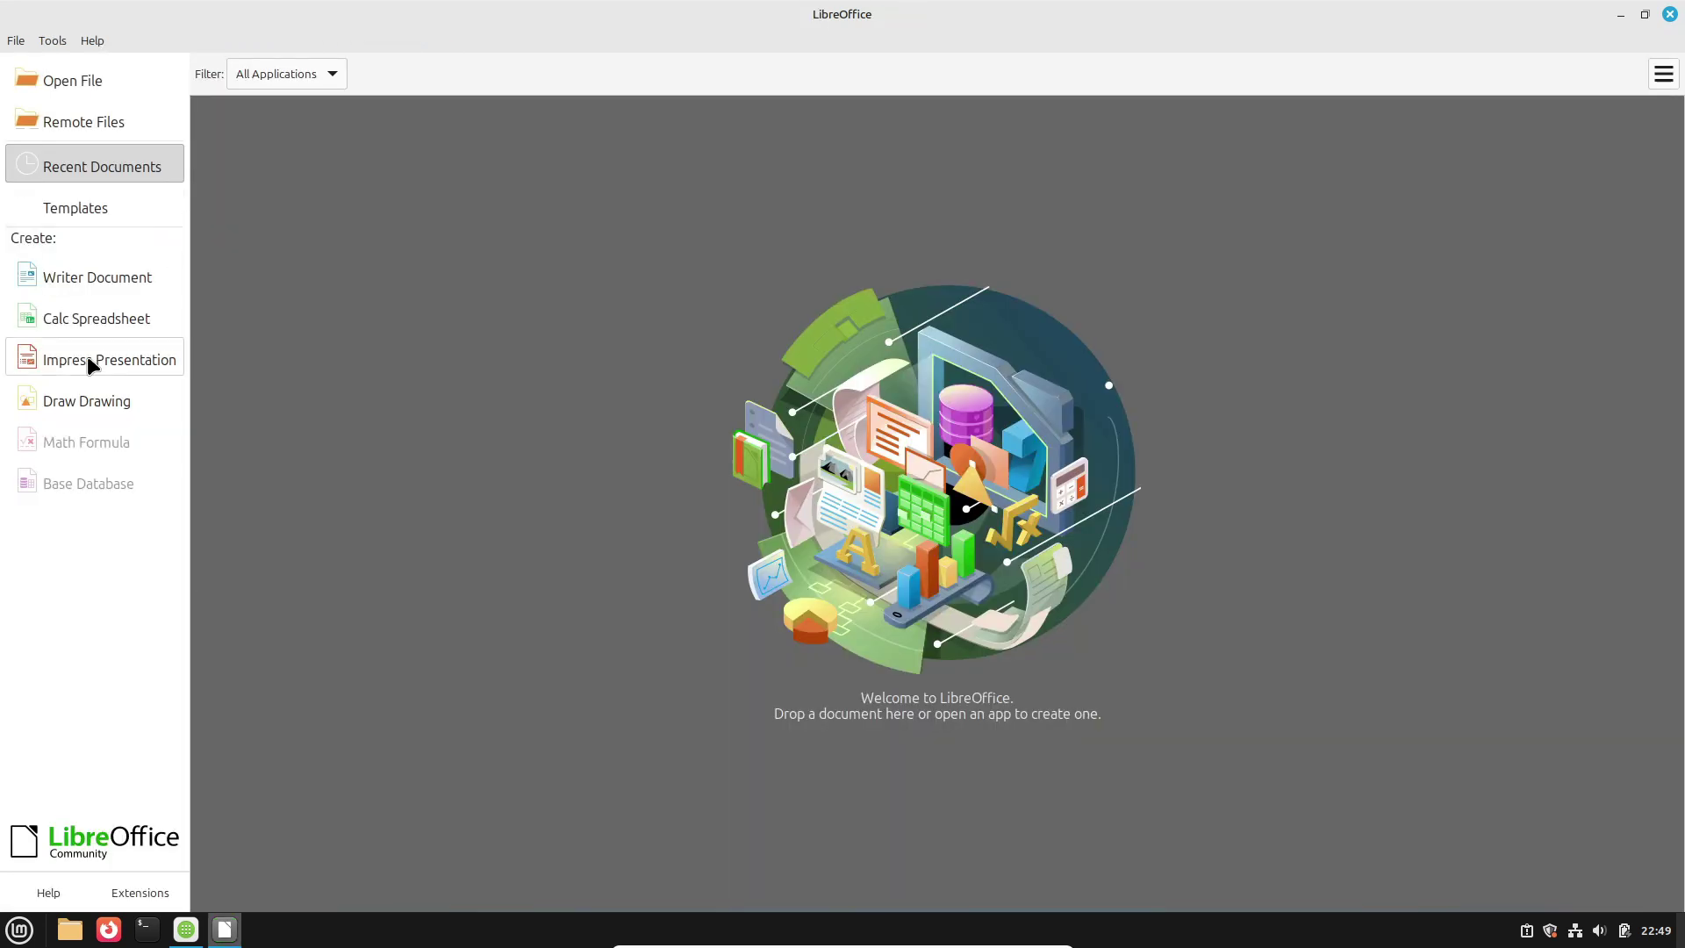
pyautogui.click(90, 359)
pyautogui.click(927, 316)
pyautogui.click(1149, 732)
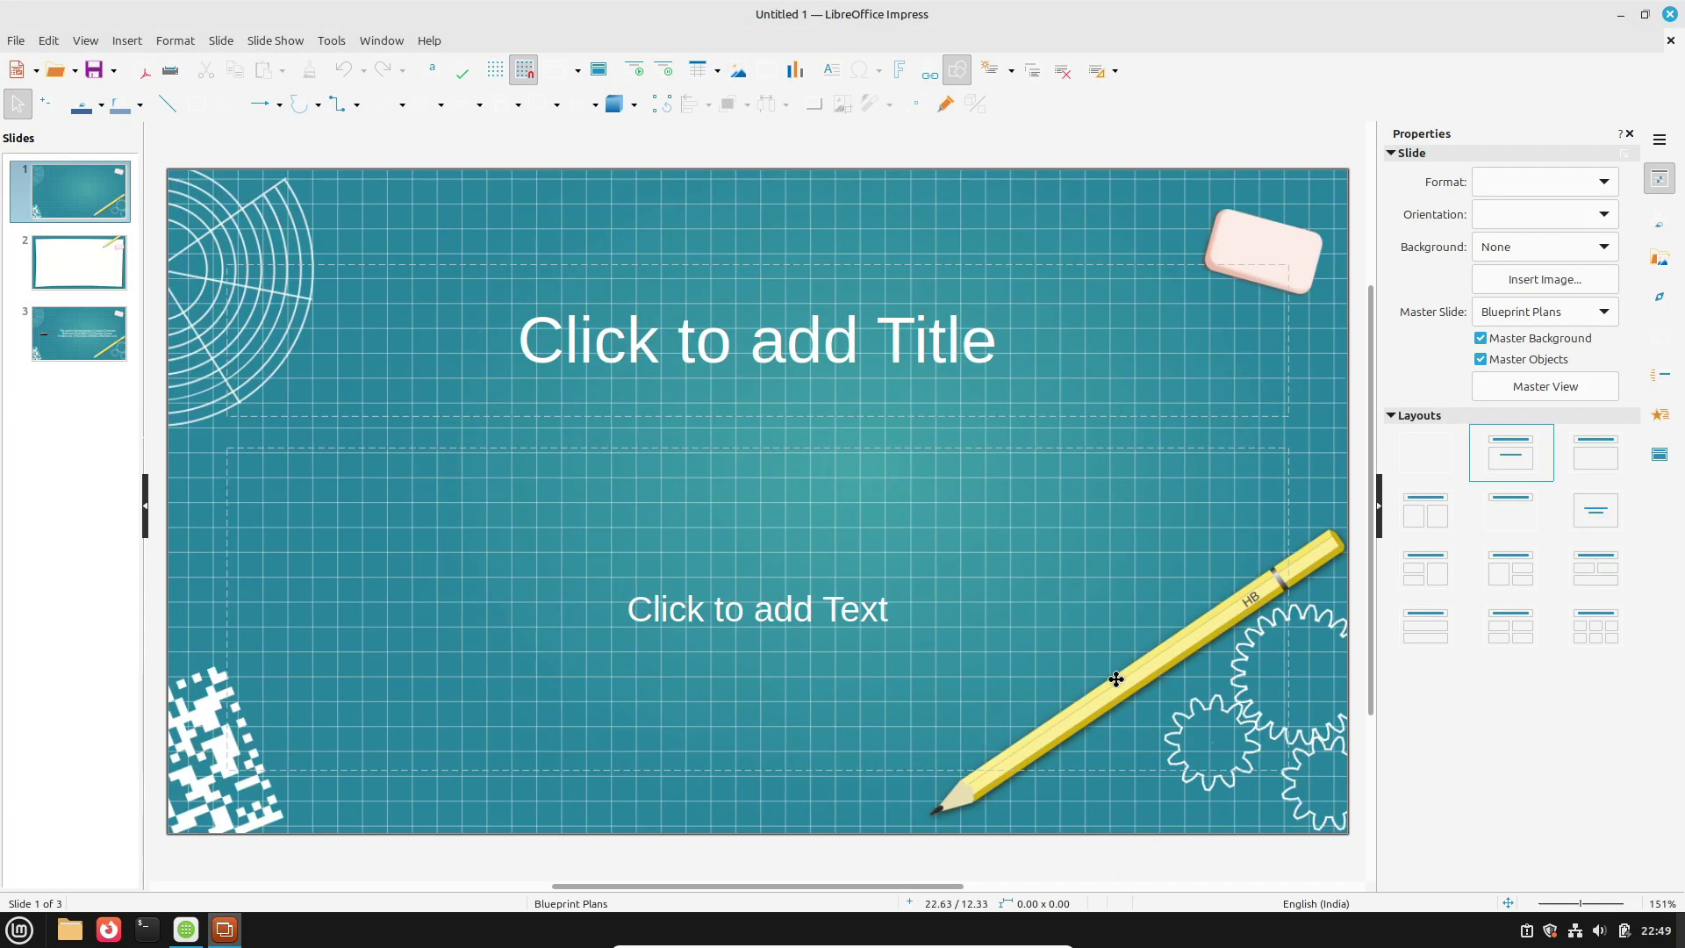
pyautogui.click(1671, 41)
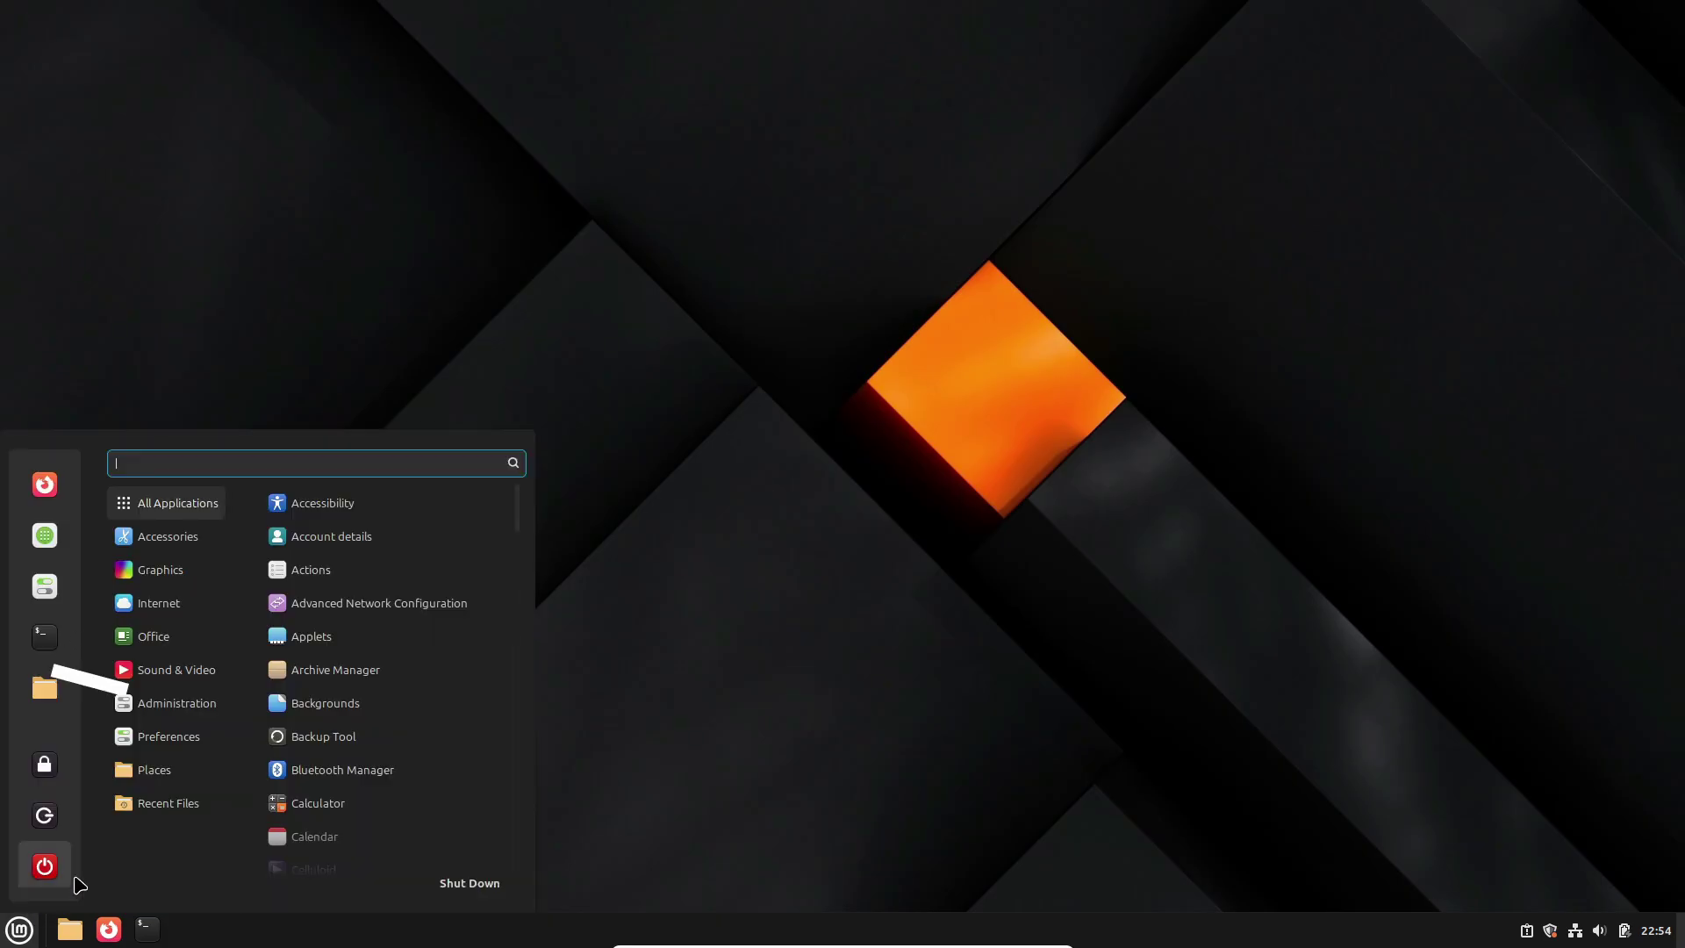
# Step: Launch Kdenlive from the Sound & Video menu and look through its menus
pyautogui.moveTo(207, 667)
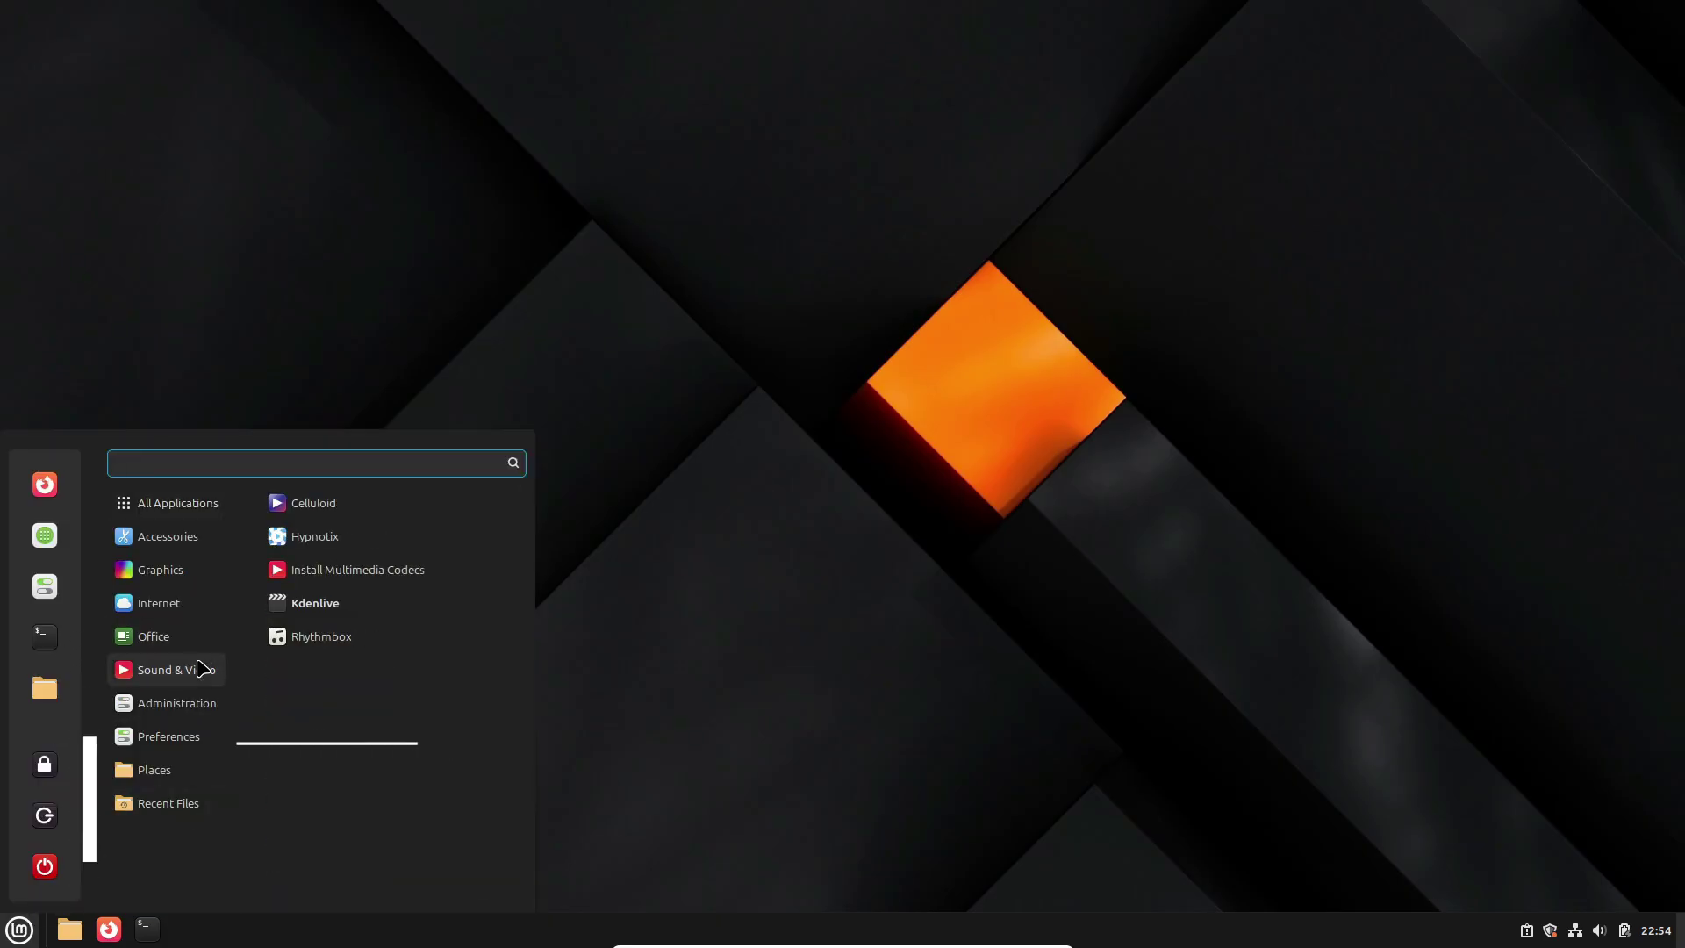
pyautogui.click(387, 602)
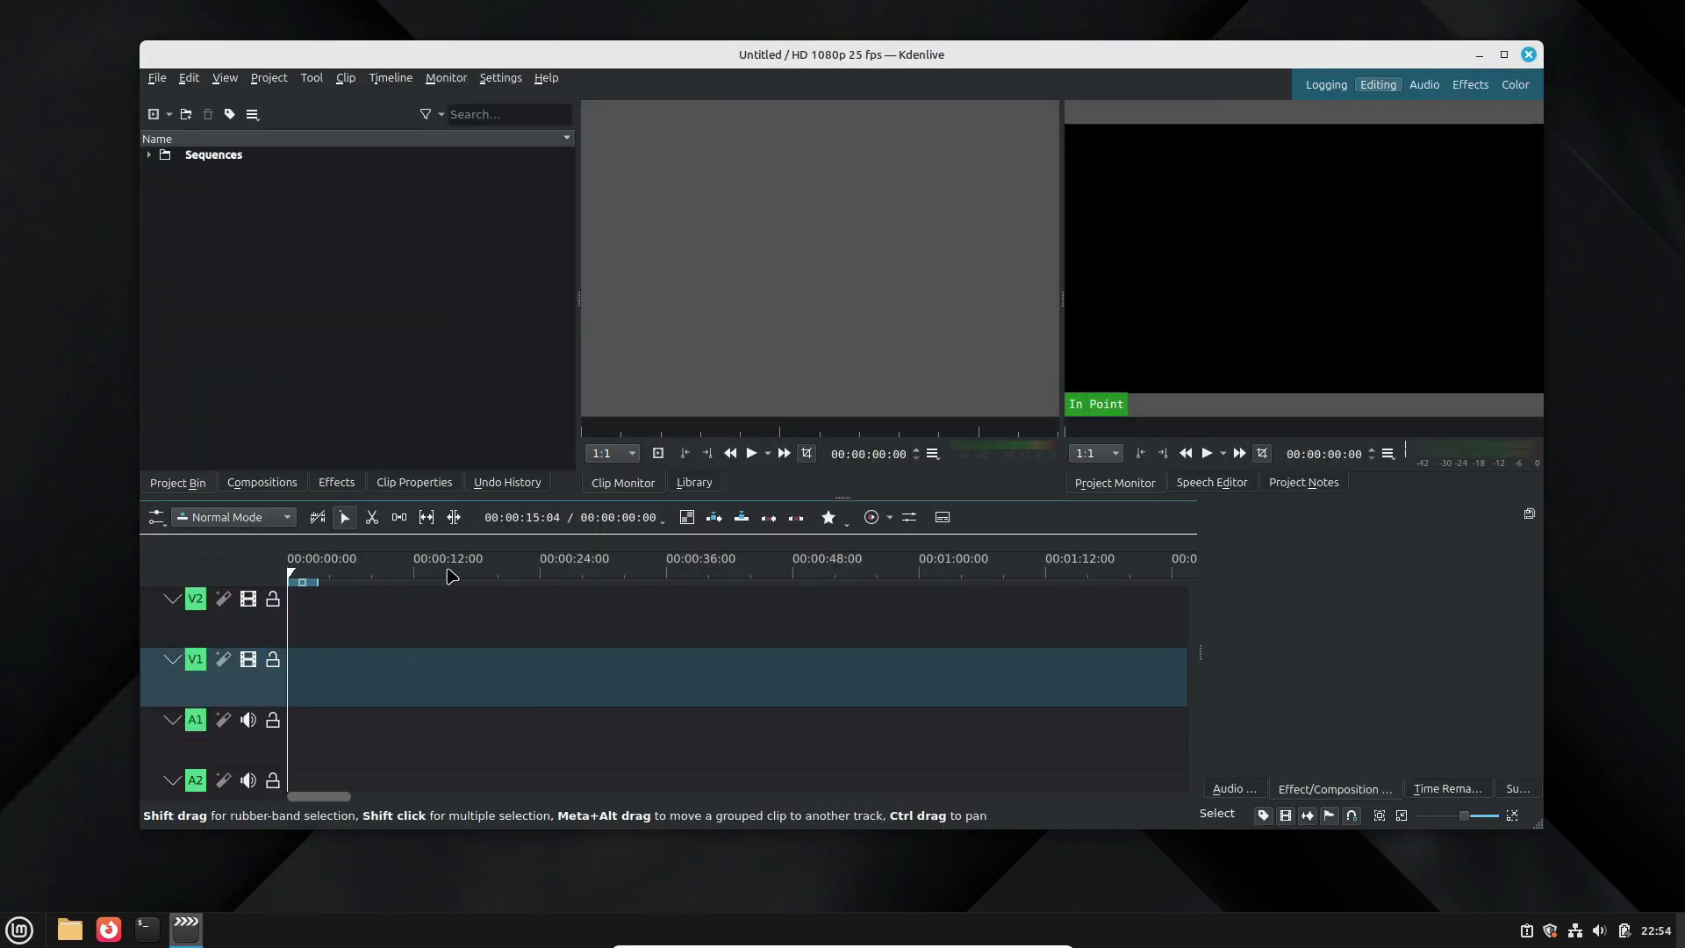
pyautogui.click(500, 78)
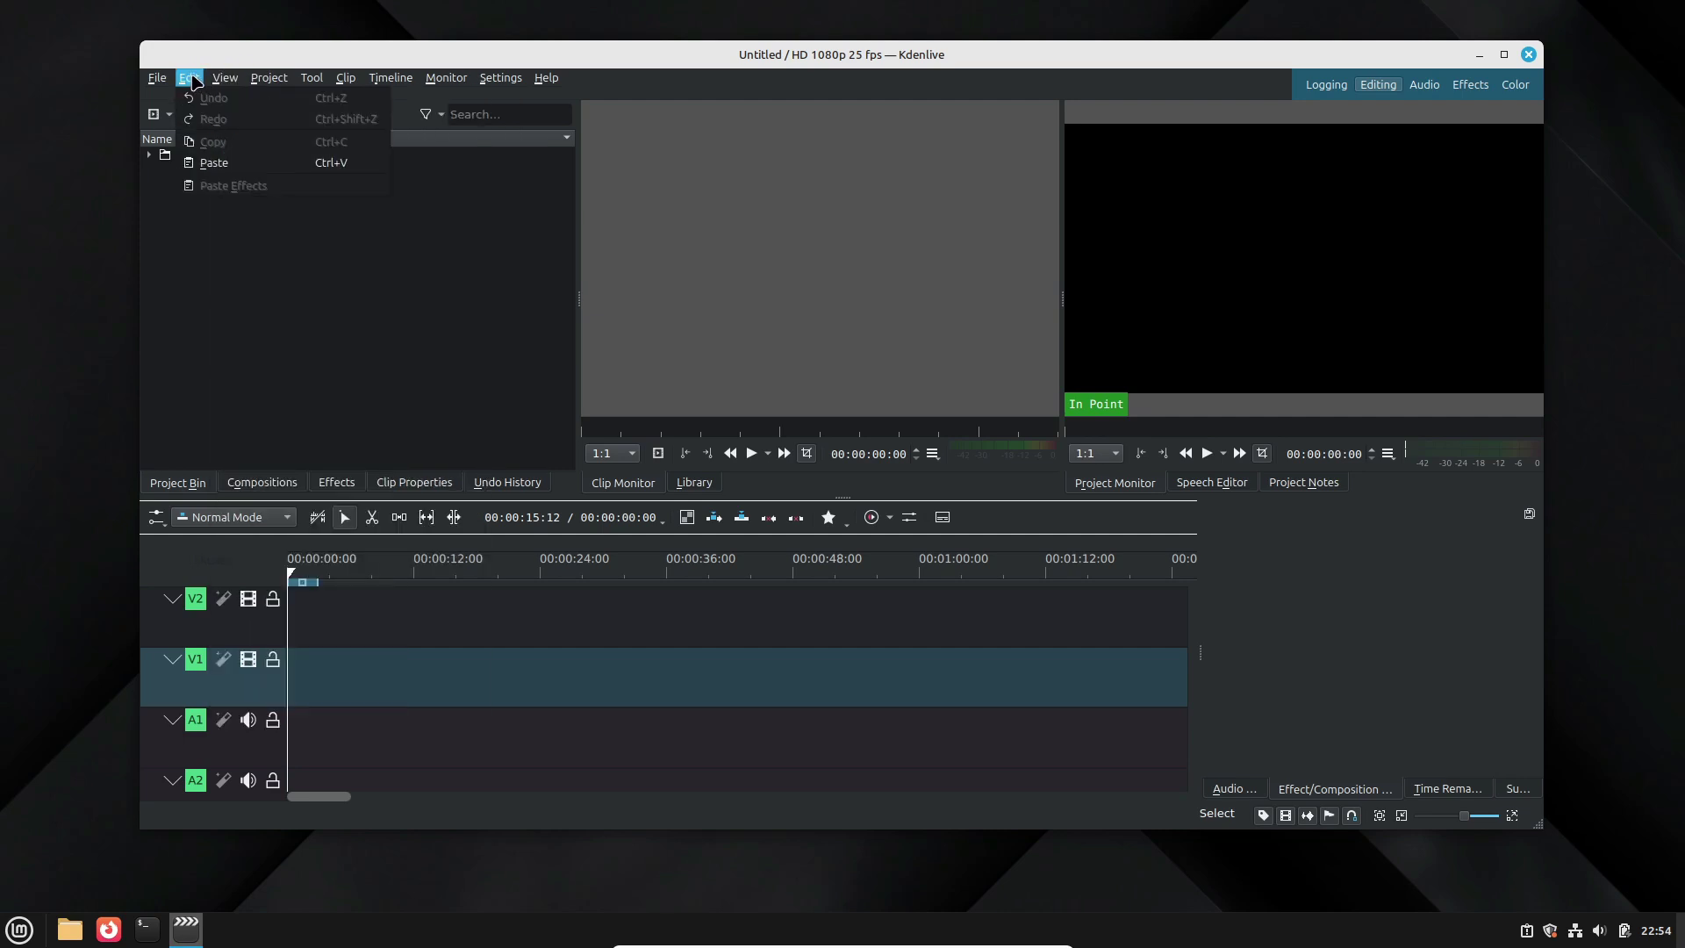
# Step: View the About Kdenlive 23.08.5 box with its Components and Authors tabs
pyautogui.click(612, 253)
pyautogui.click(772, 298)
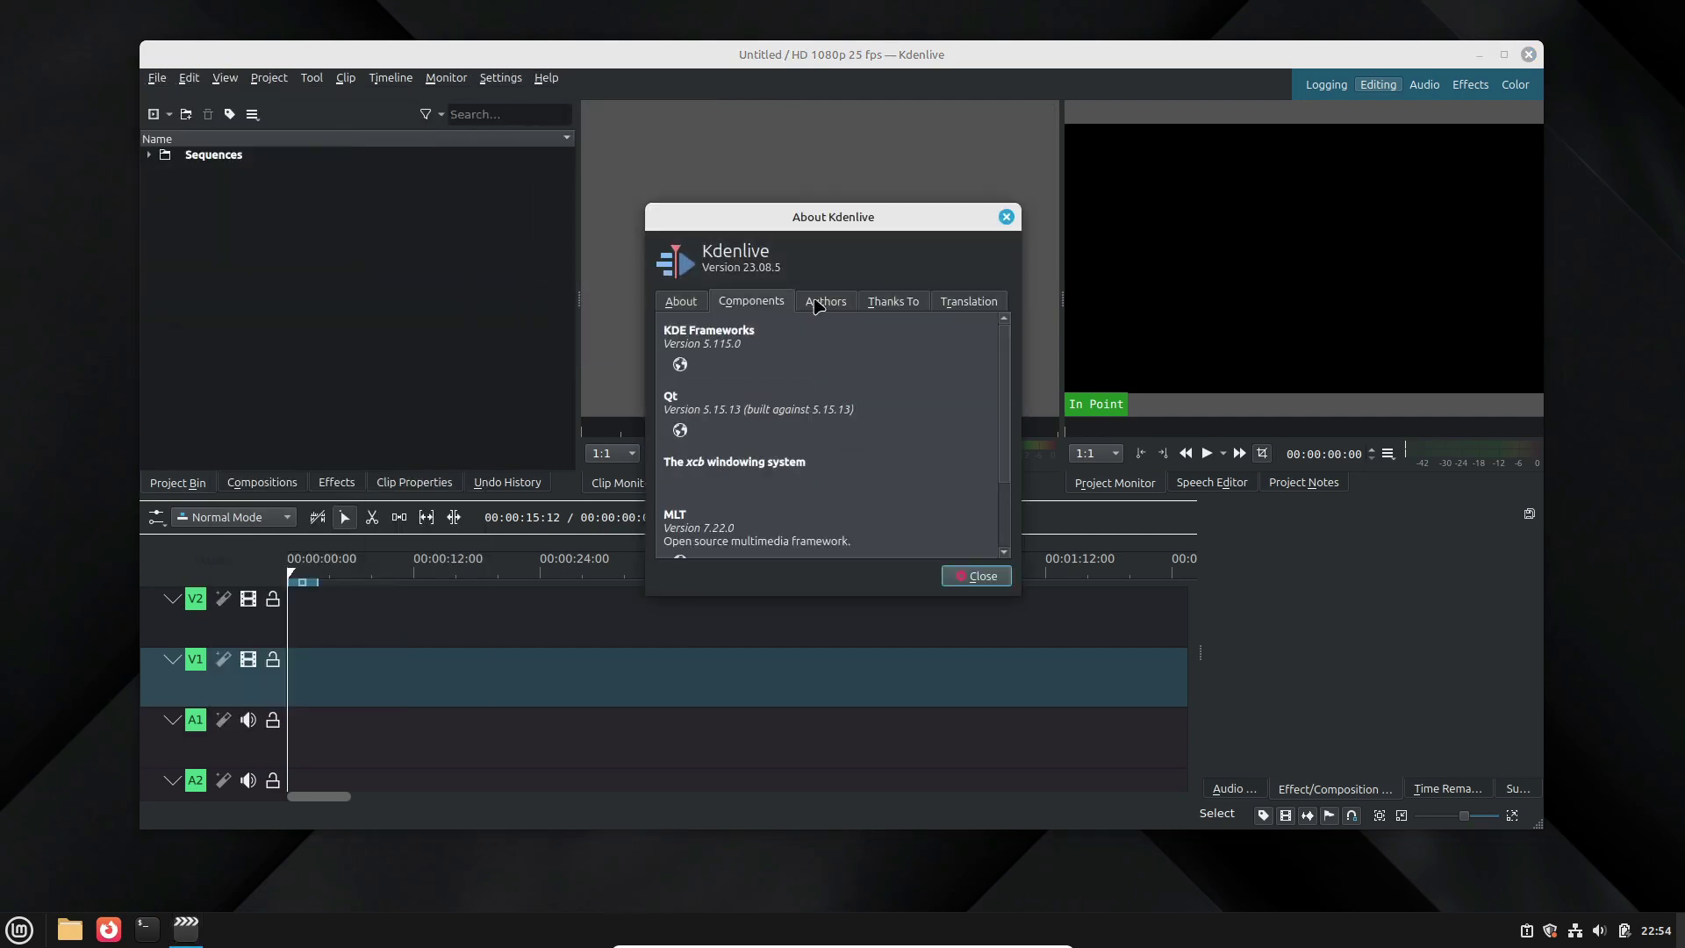
pyautogui.click(874, 297)
pyautogui.click(678, 298)
# Step: Maximize Kdenlive and try the Logging, Editing, Audio, Effects and Color workspace layouts
pyautogui.click(966, 573)
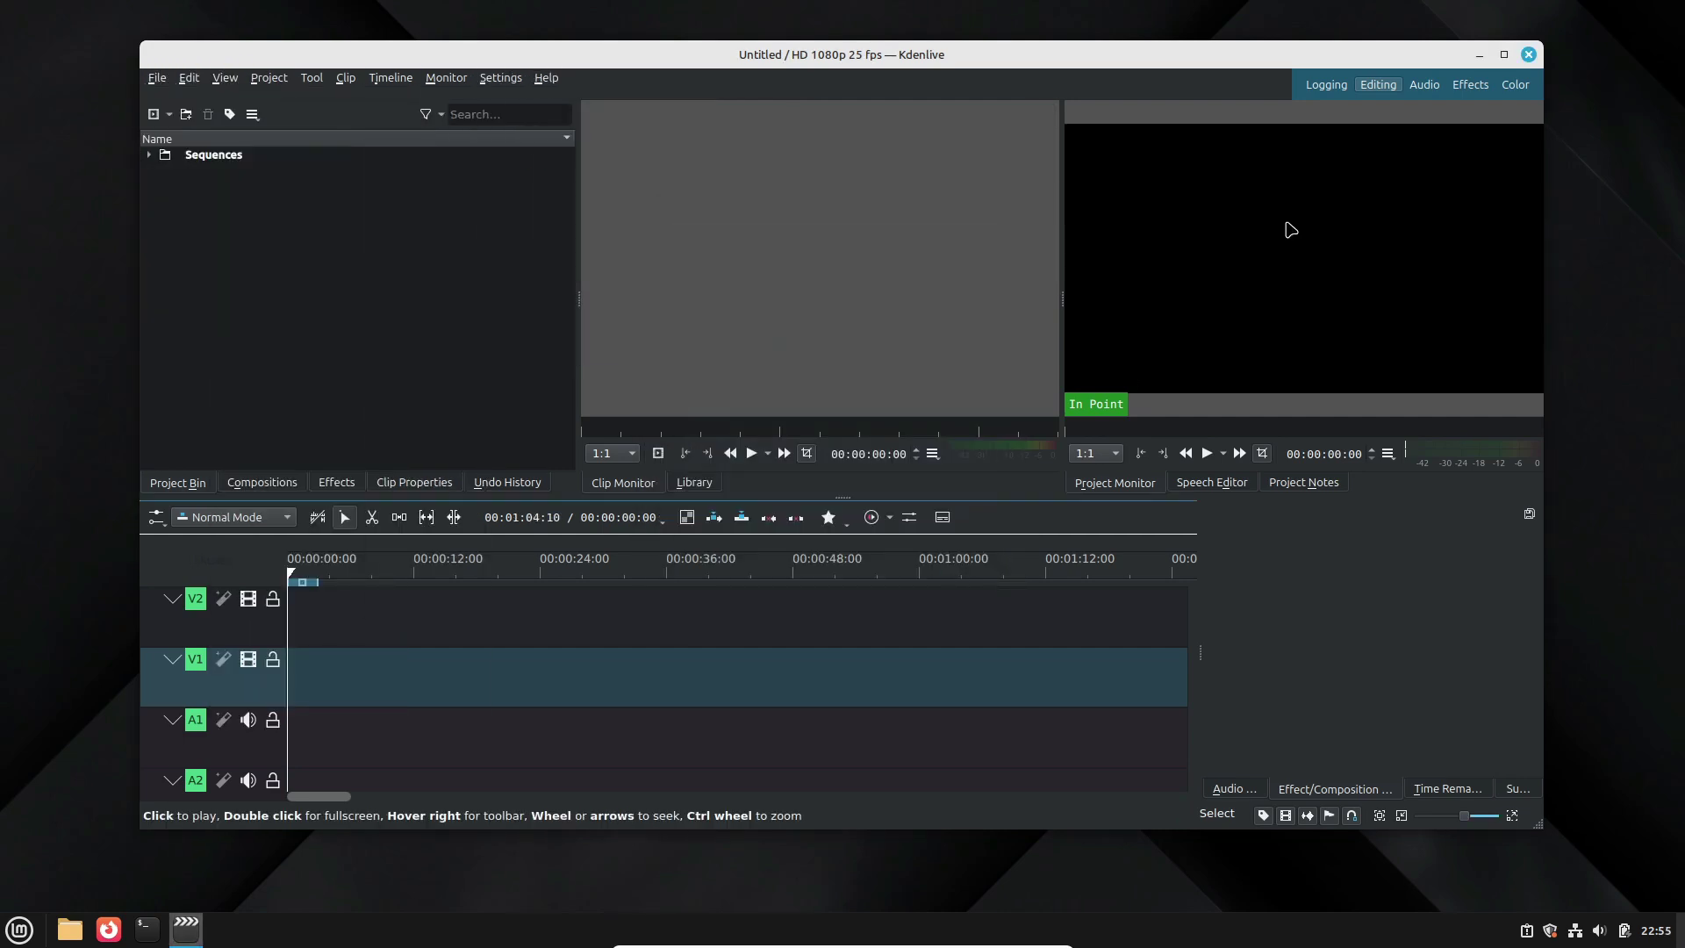
pyautogui.click(1471, 86)
pyautogui.click(1423, 87)
pyautogui.click(1505, 55)
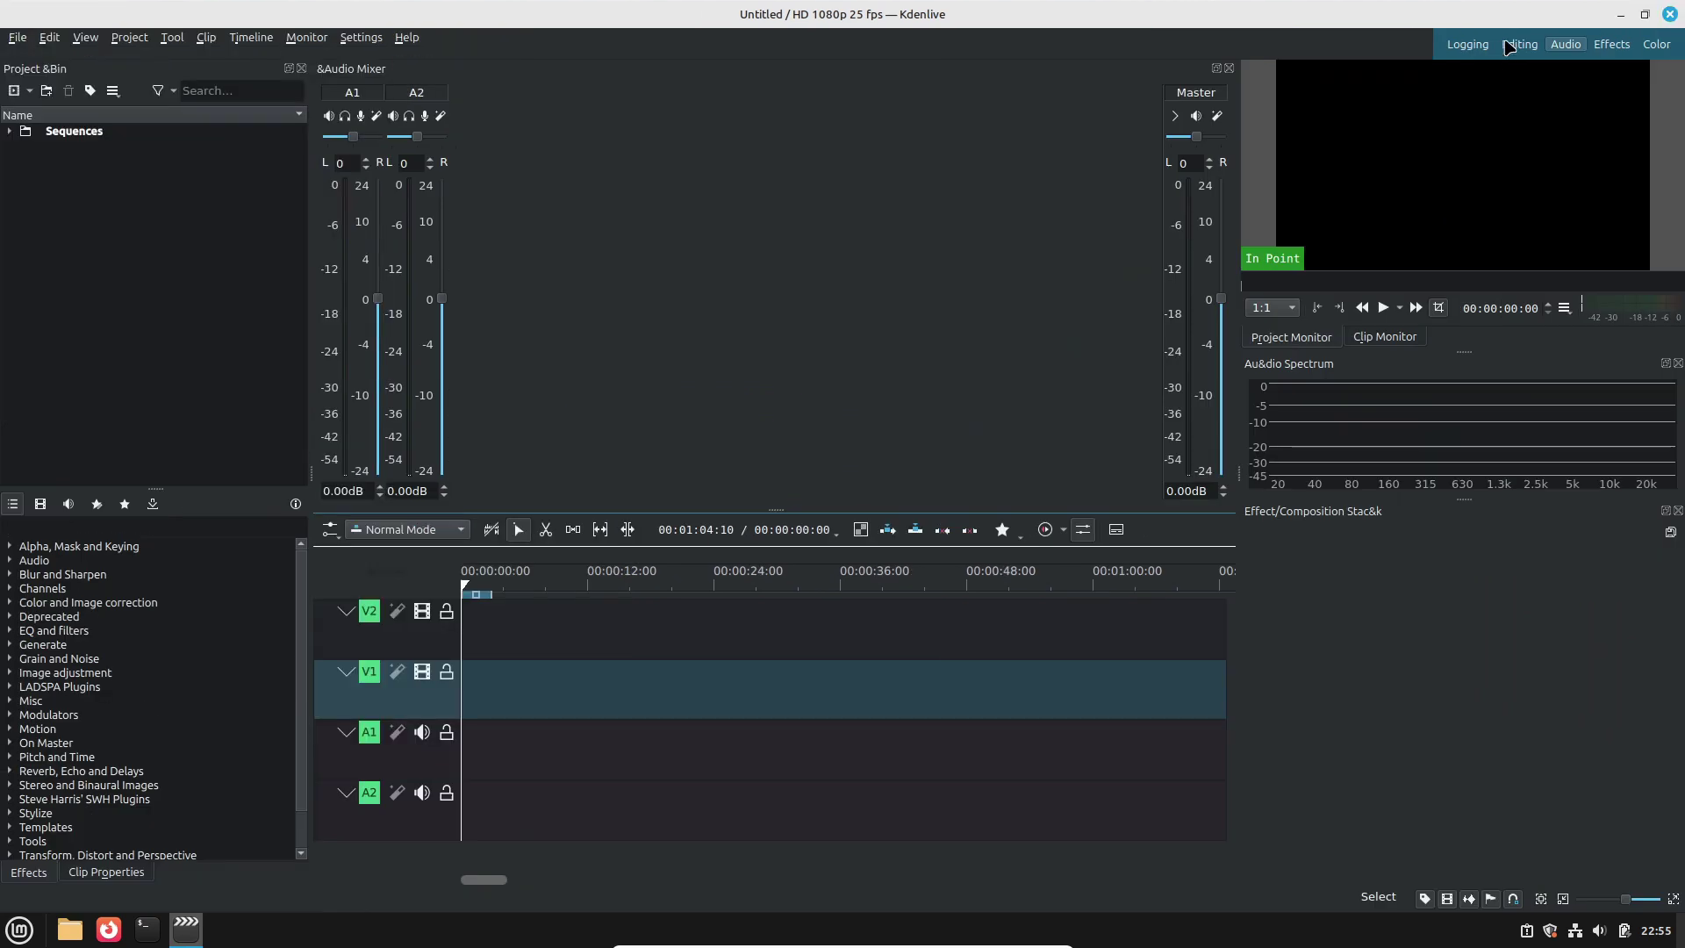
pyautogui.click(1517, 45)
pyautogui.click(1471, 46)
pyautogui.click(1519, 45)
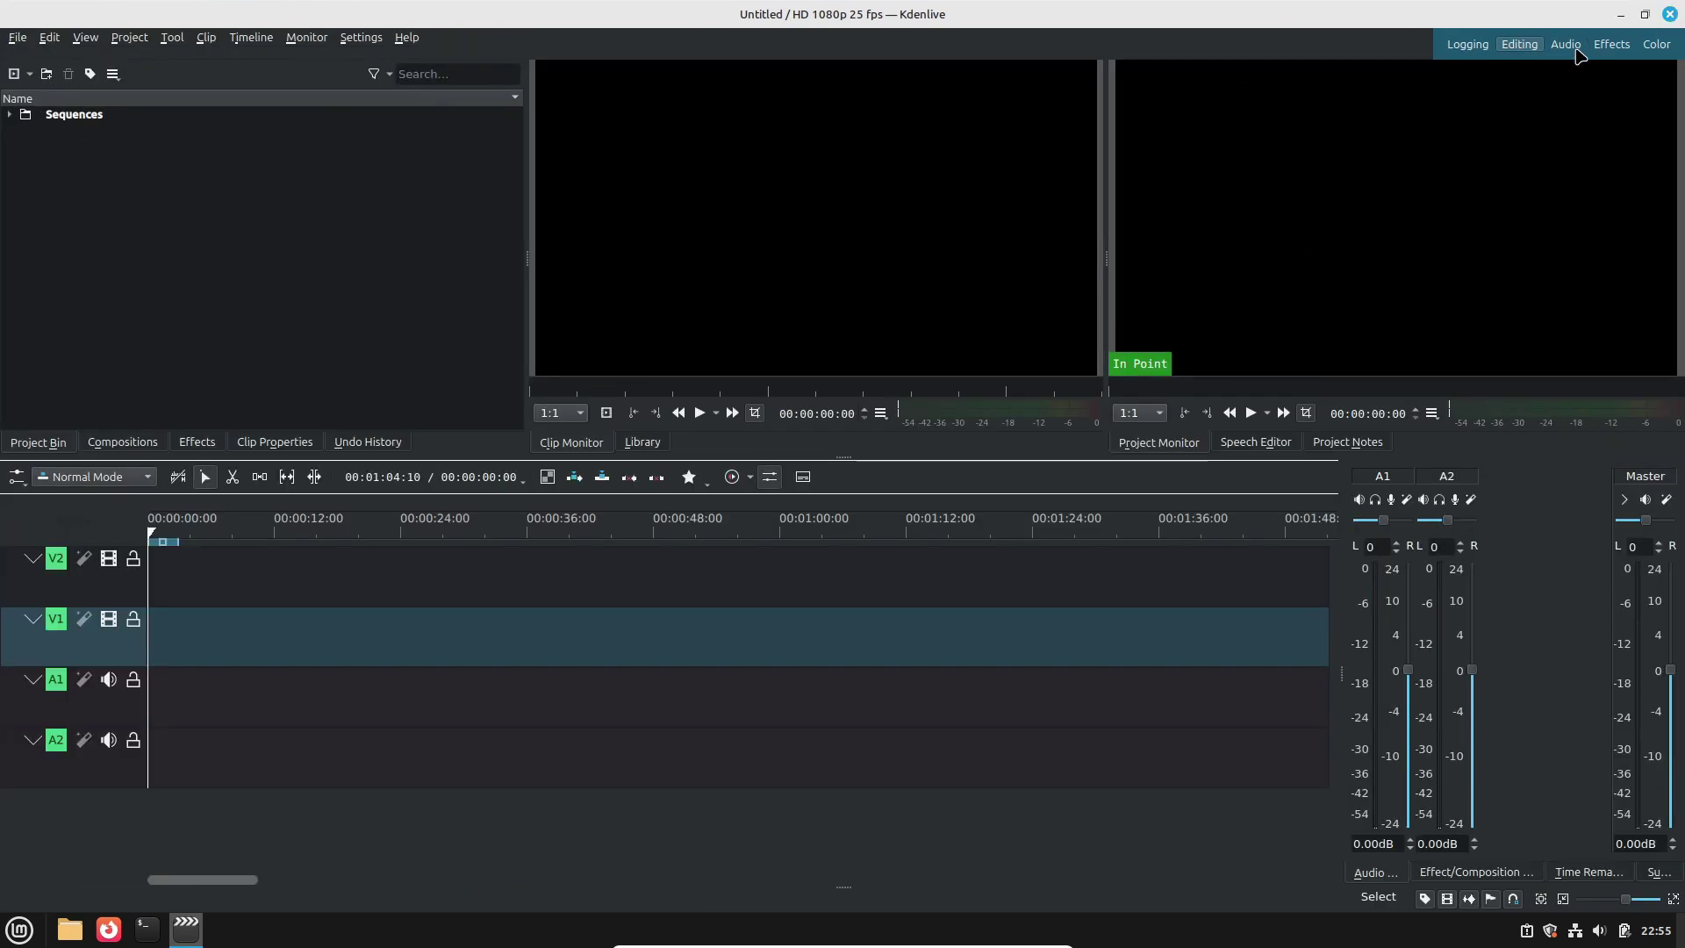
pyautogui.click(1566, 45)
pyautogui.click(1611, 46)
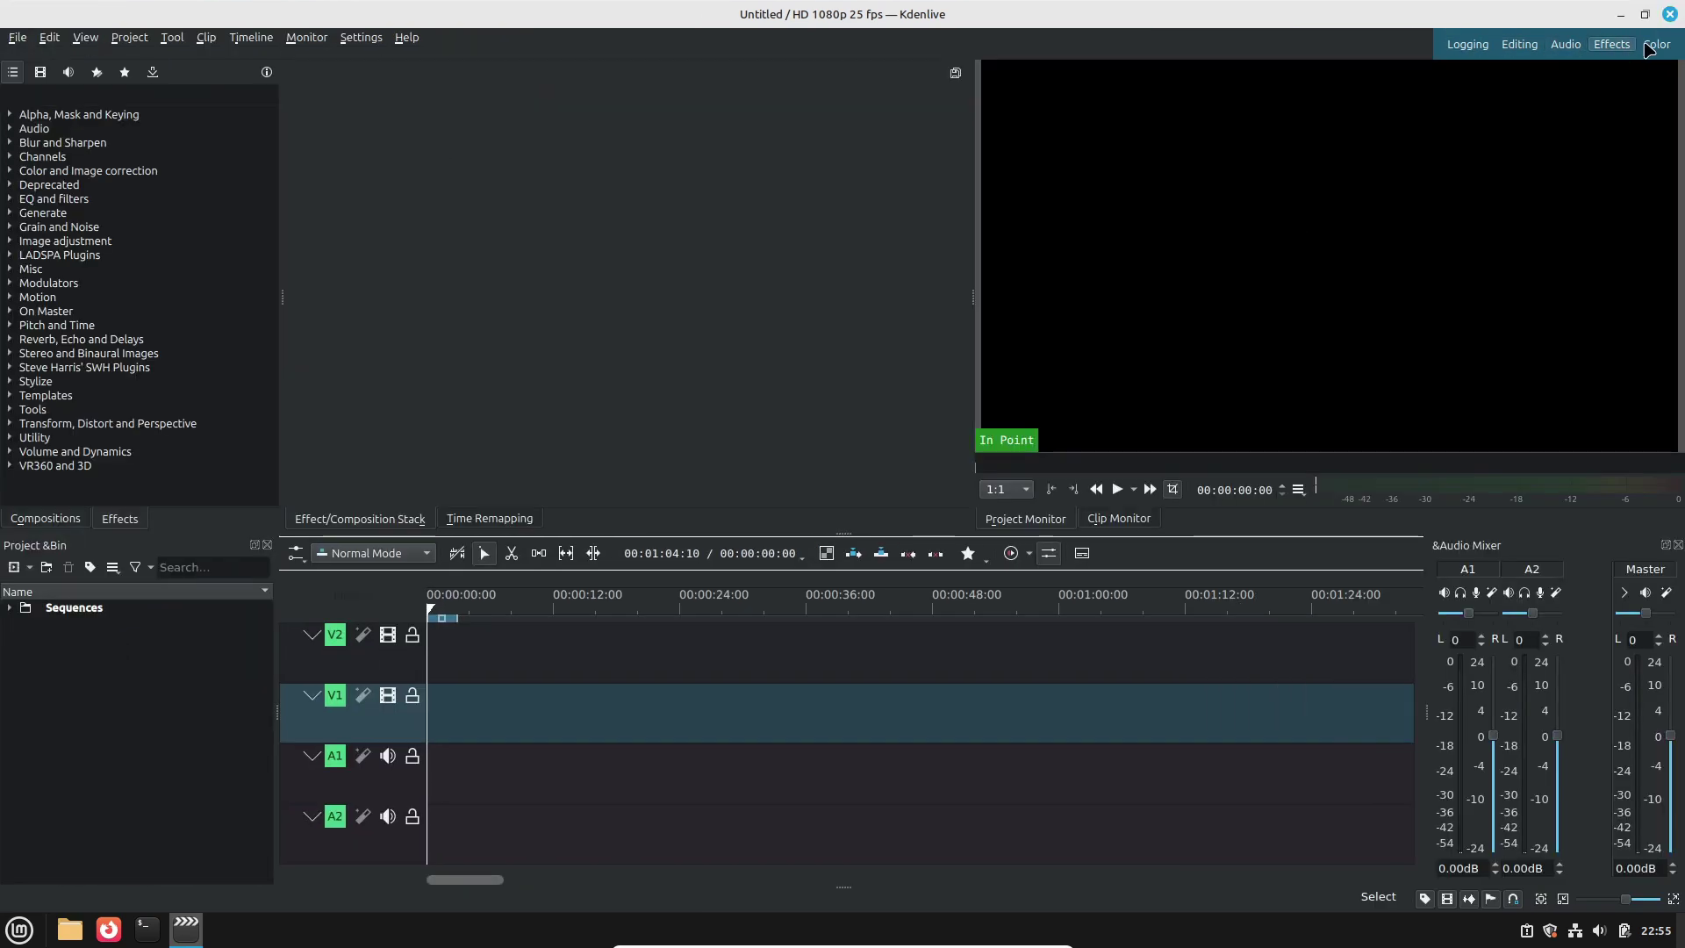
pyautogui.click(1657, 45)
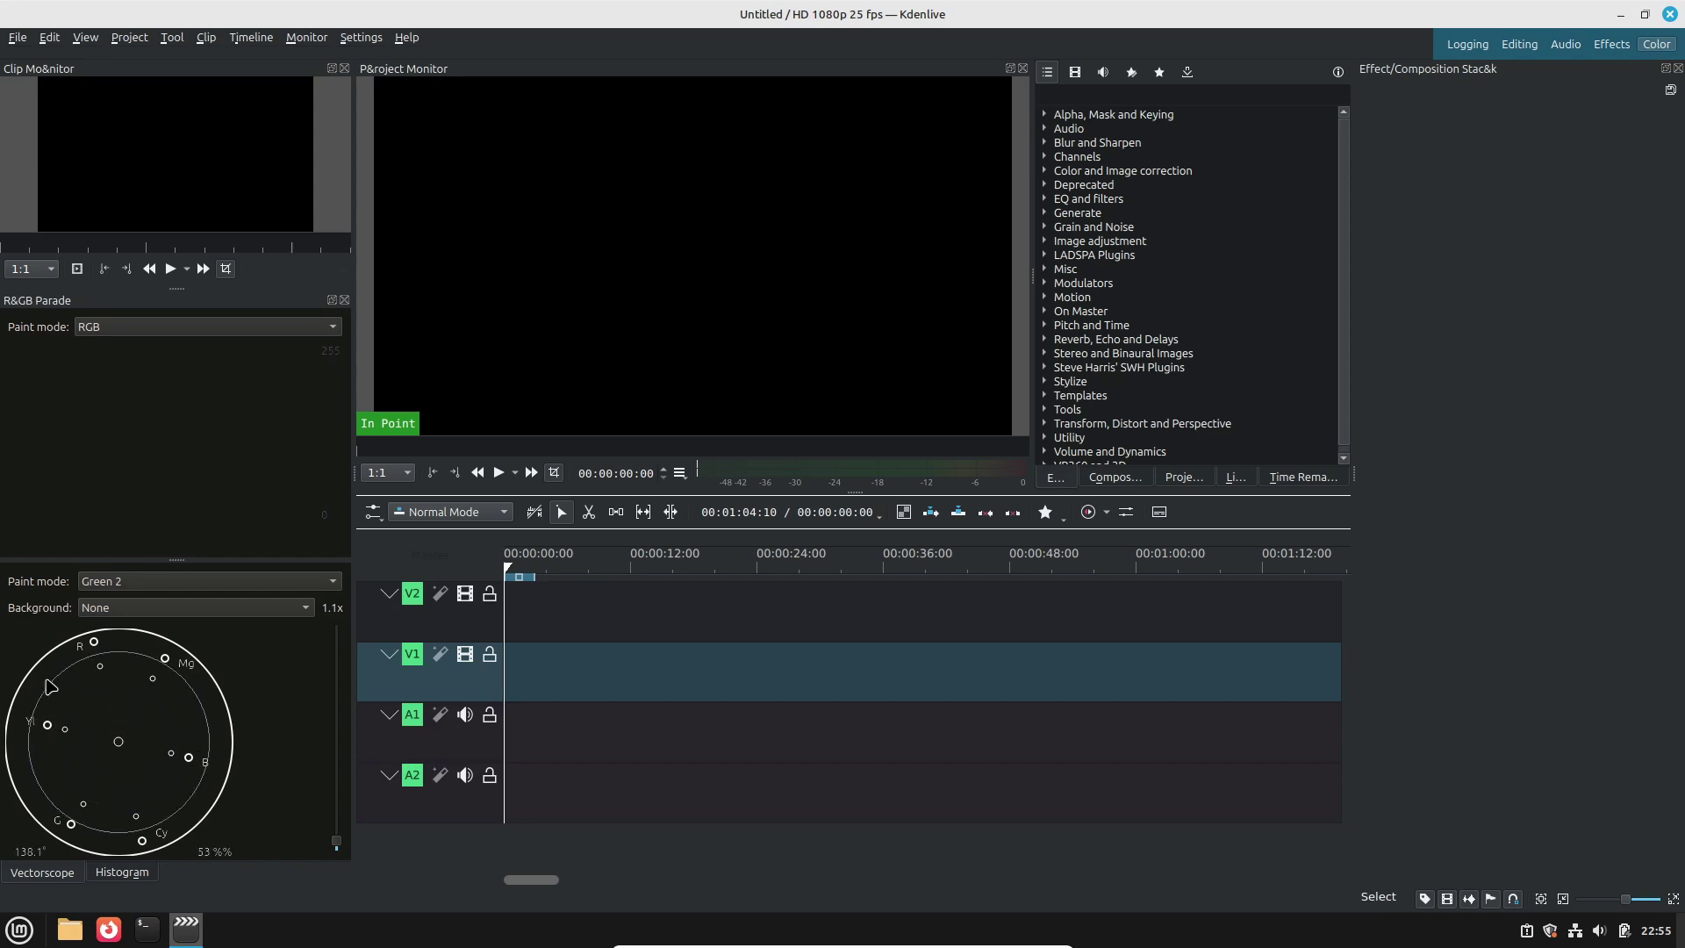
# Step: Collapse Color and Image correction, expand Pitch and Time, and show the Clip menu
pyautogui.click(1122, 170)
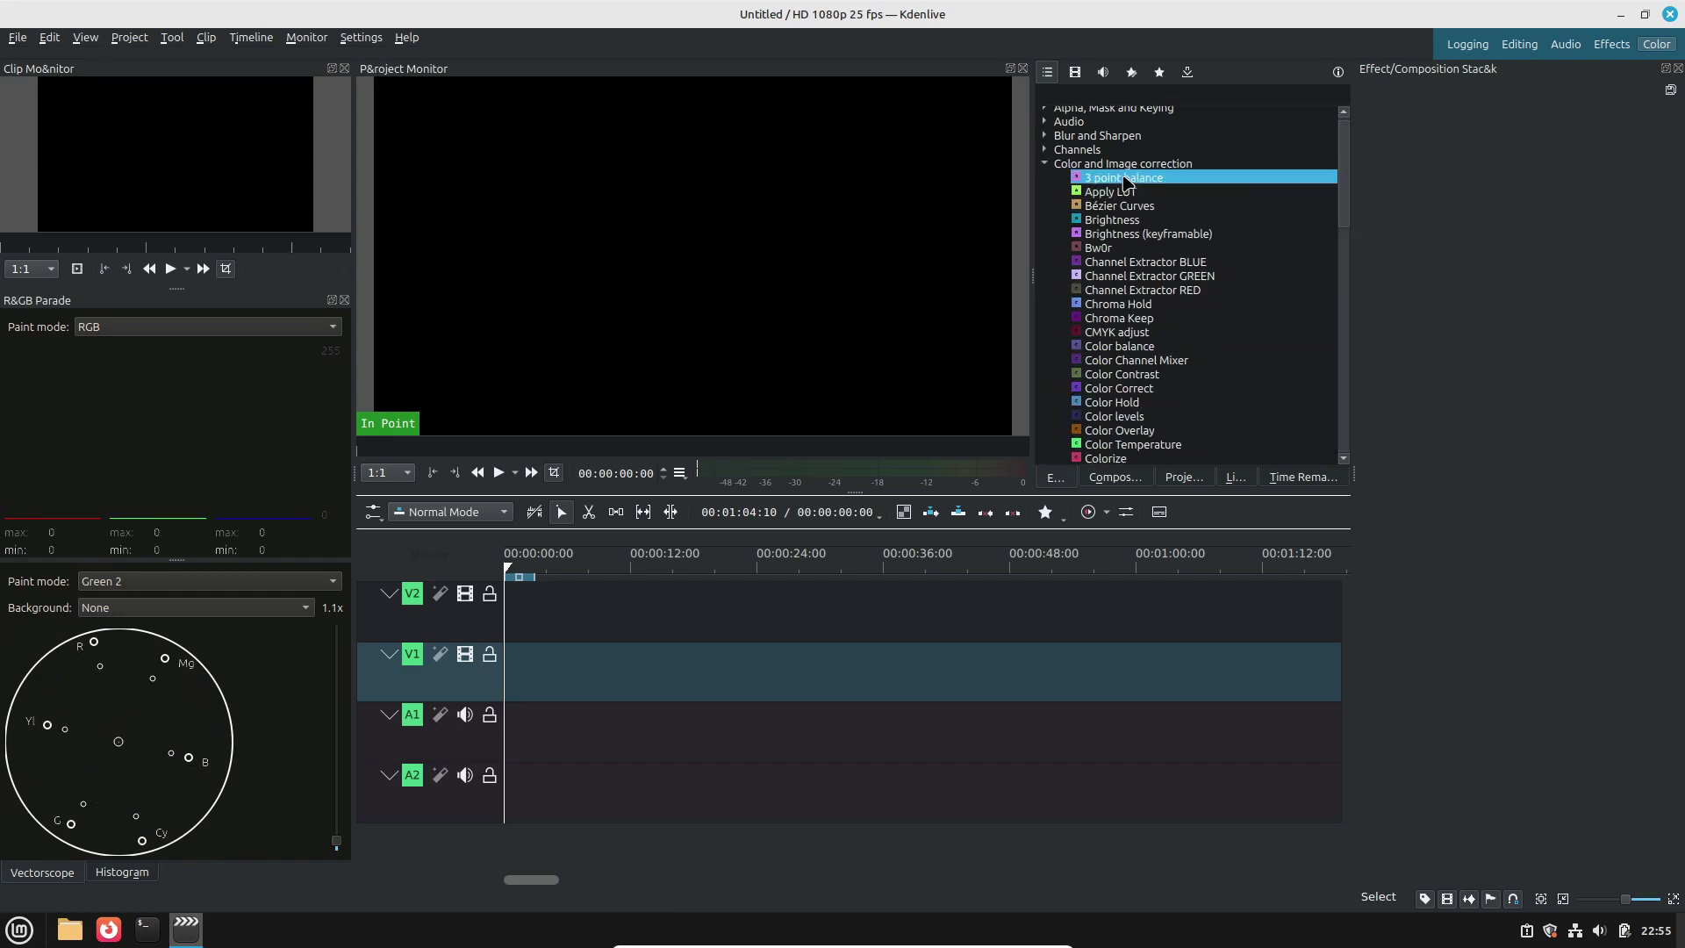
pyautogui.click(1090, 323)
pyautogui.click(207, 37)
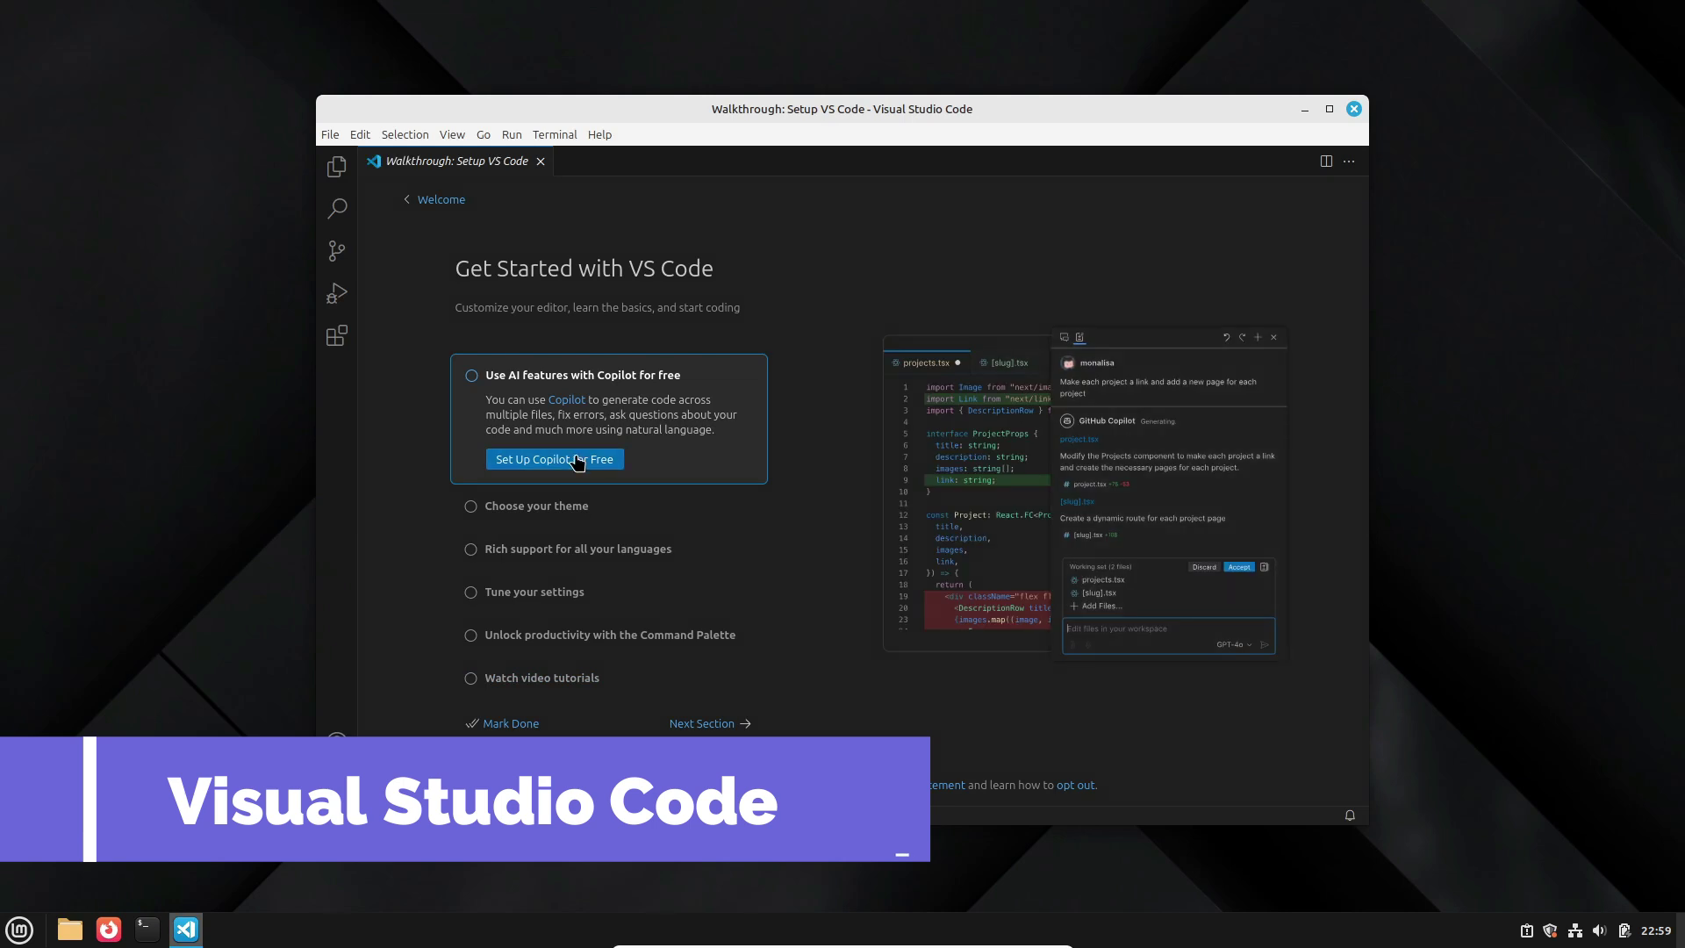
# Step: Complete the Copilot setup step and apply the Dark Modern colour theme
pyautogui.click(577, 460)
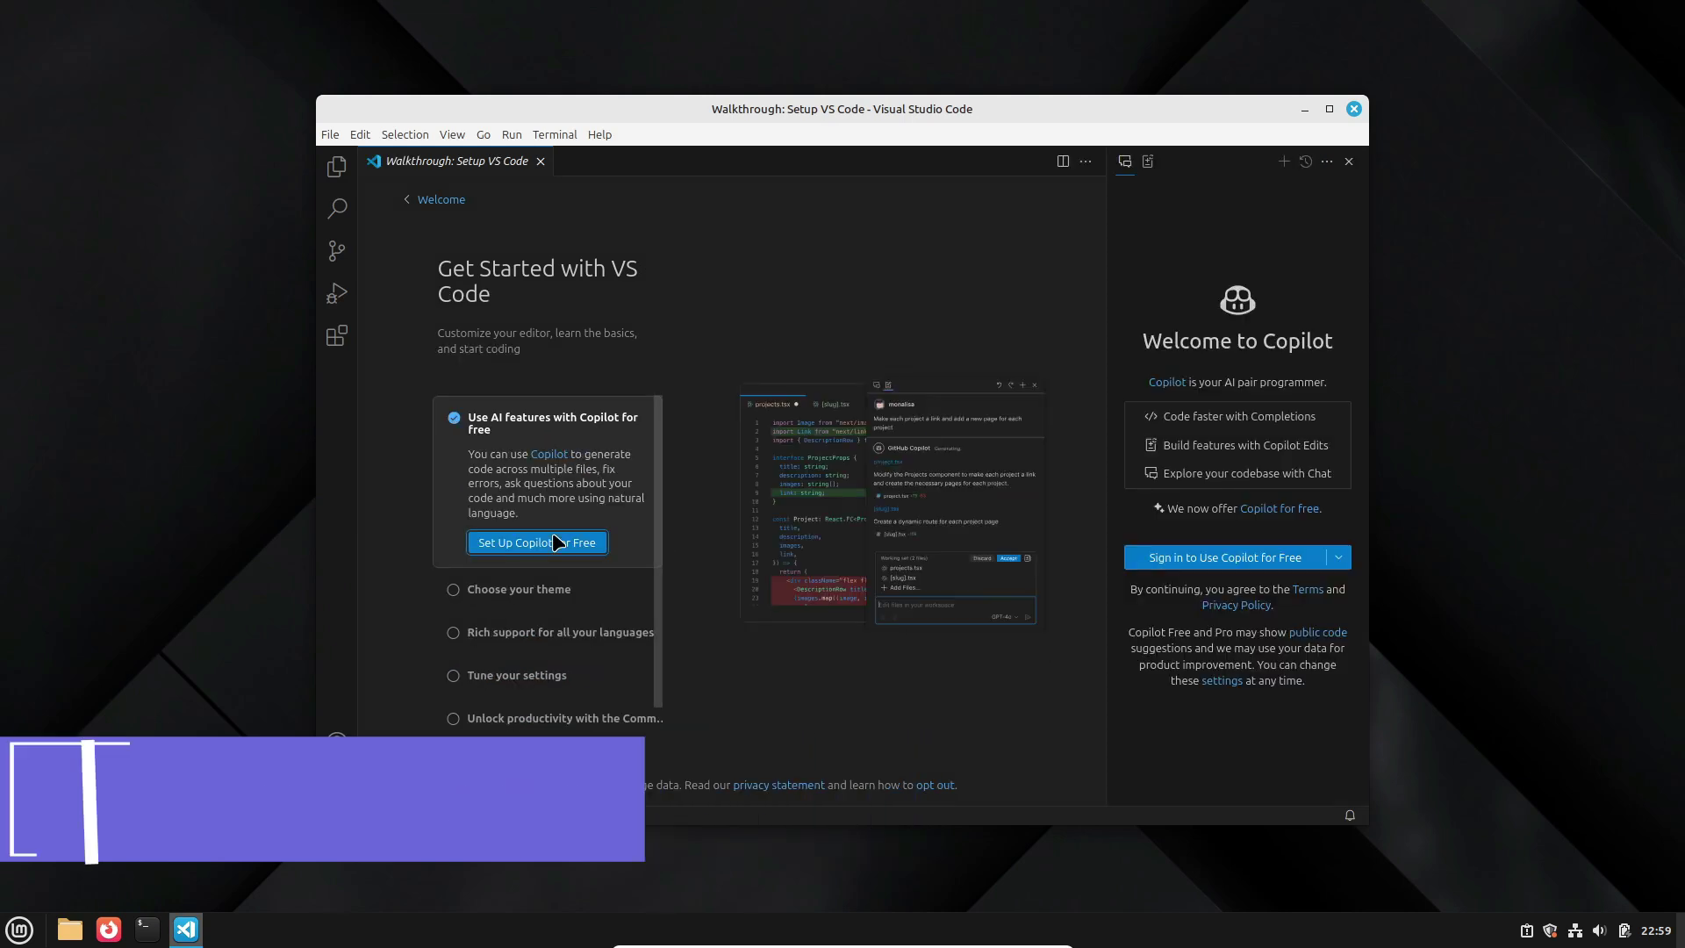
pyautogui.click(554, 546)
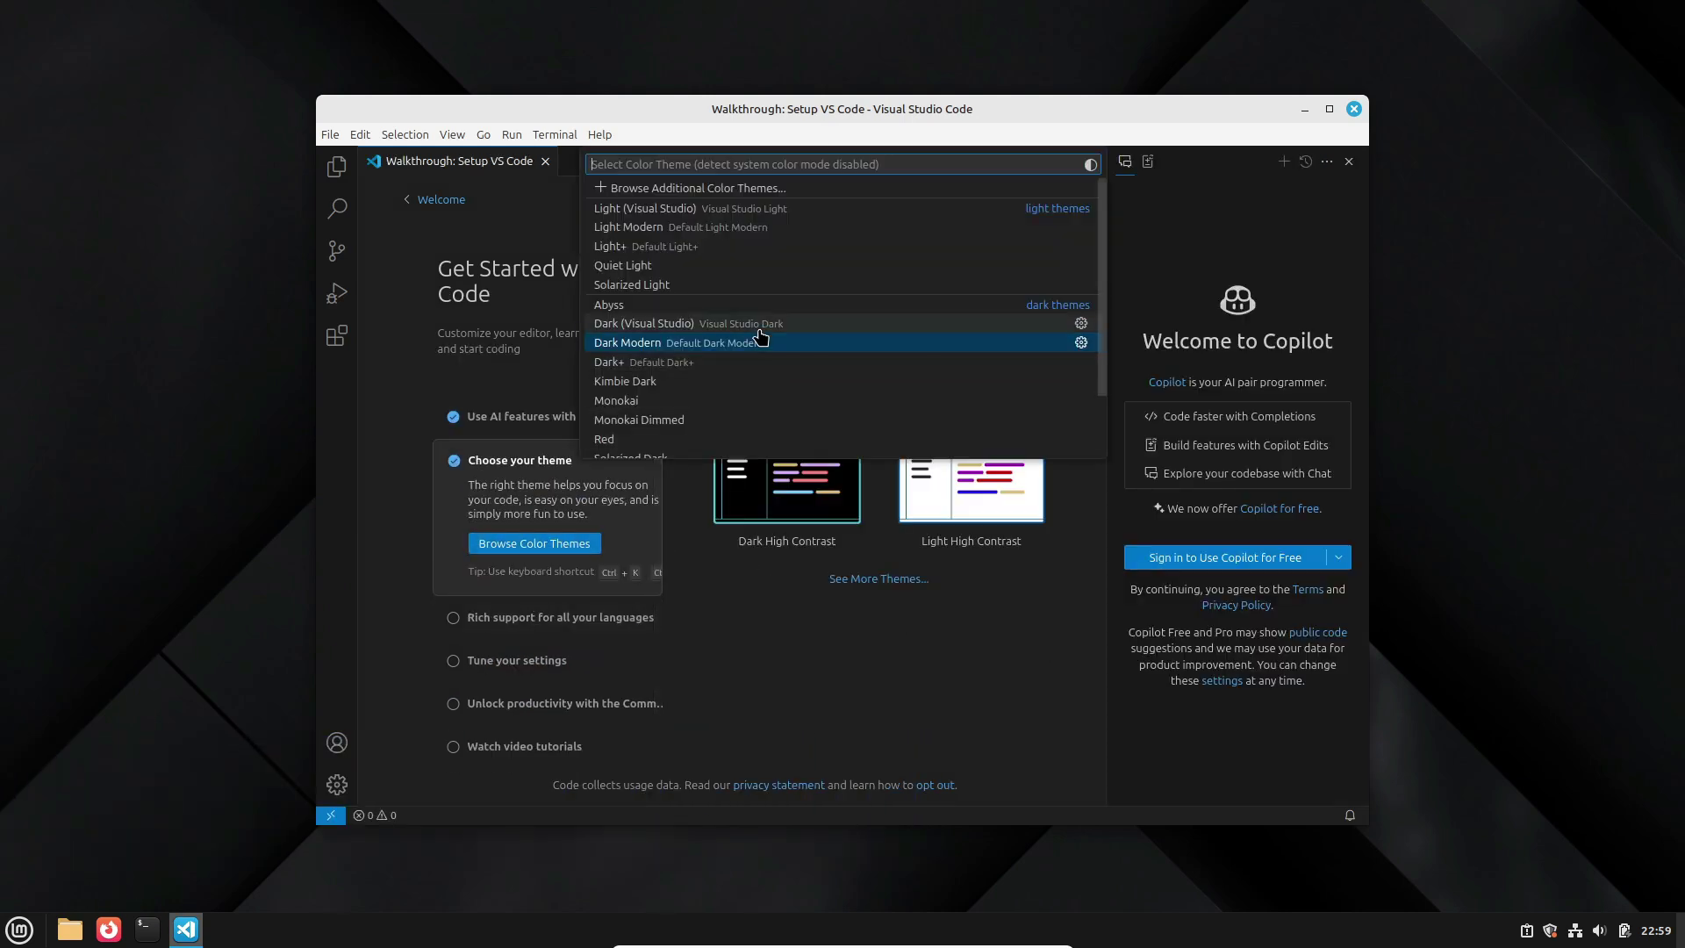
pyautogui.click(763, 343)
pyautogui.click(527, 733)
# Step: Close the Copilot panel, maximize VS Code and show the Explorer sidebar
pyautogui.click(1349, 161)
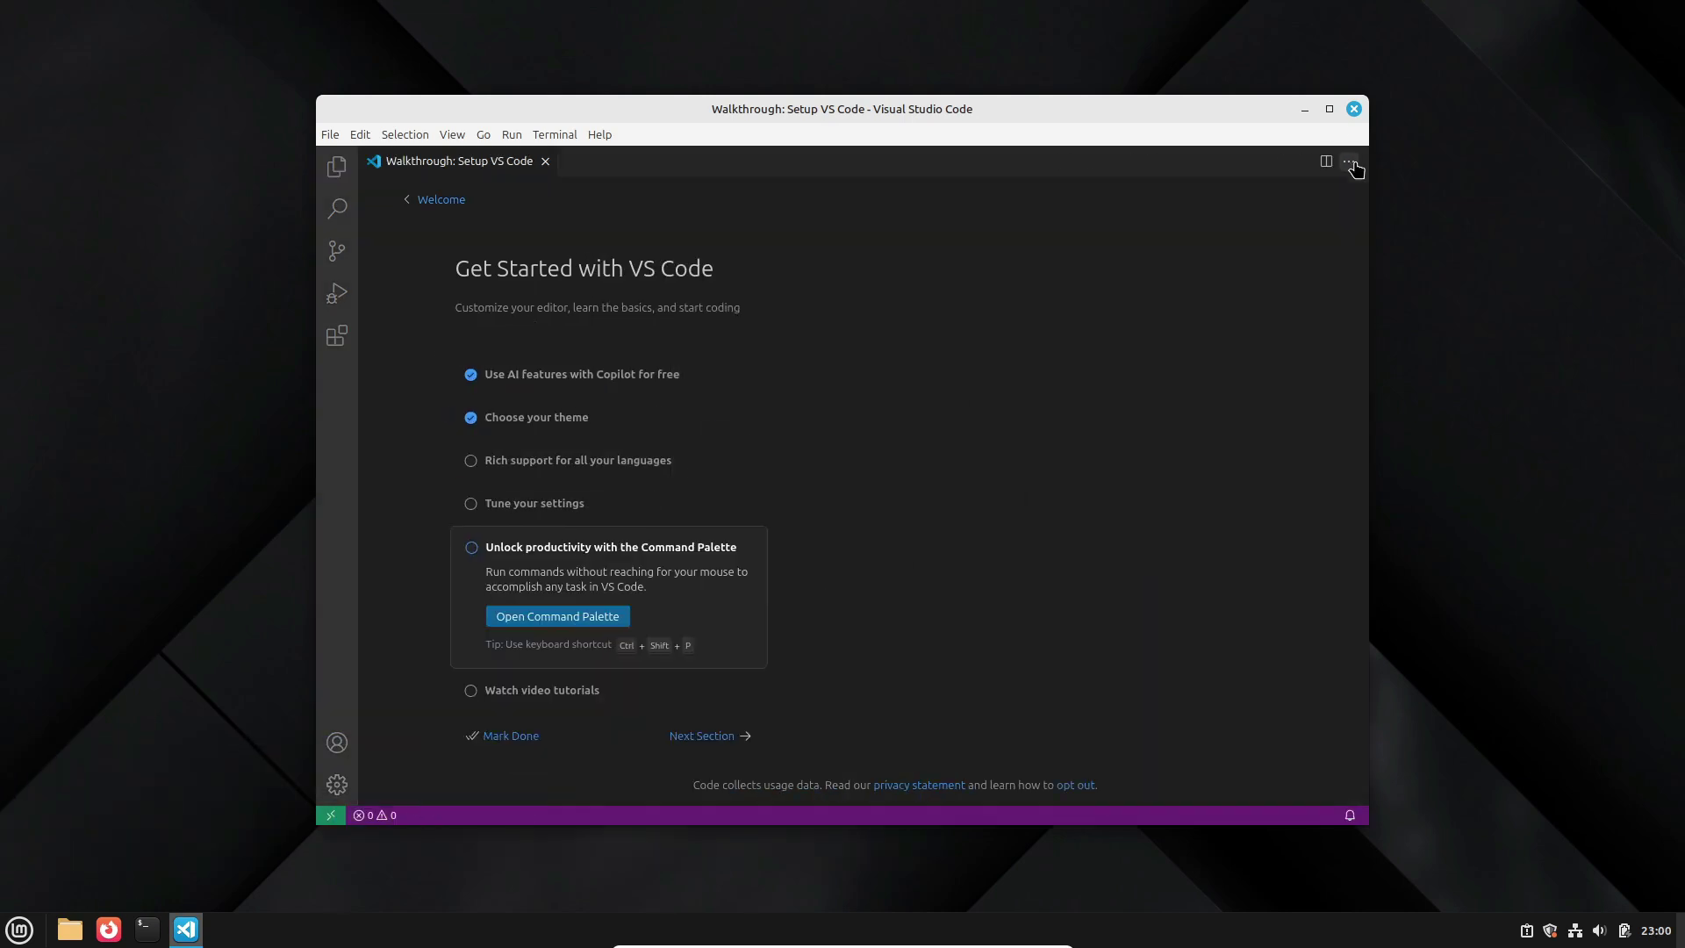
pyautogui.click(1330, 109)
pyautogui.click(22, 74)
# Step: Cycle through the Search, Source Control and Run and Debug views, then browse the Extensions marketplace
pyautogui.click(21, 113)
pyautogui.click(21, 155)
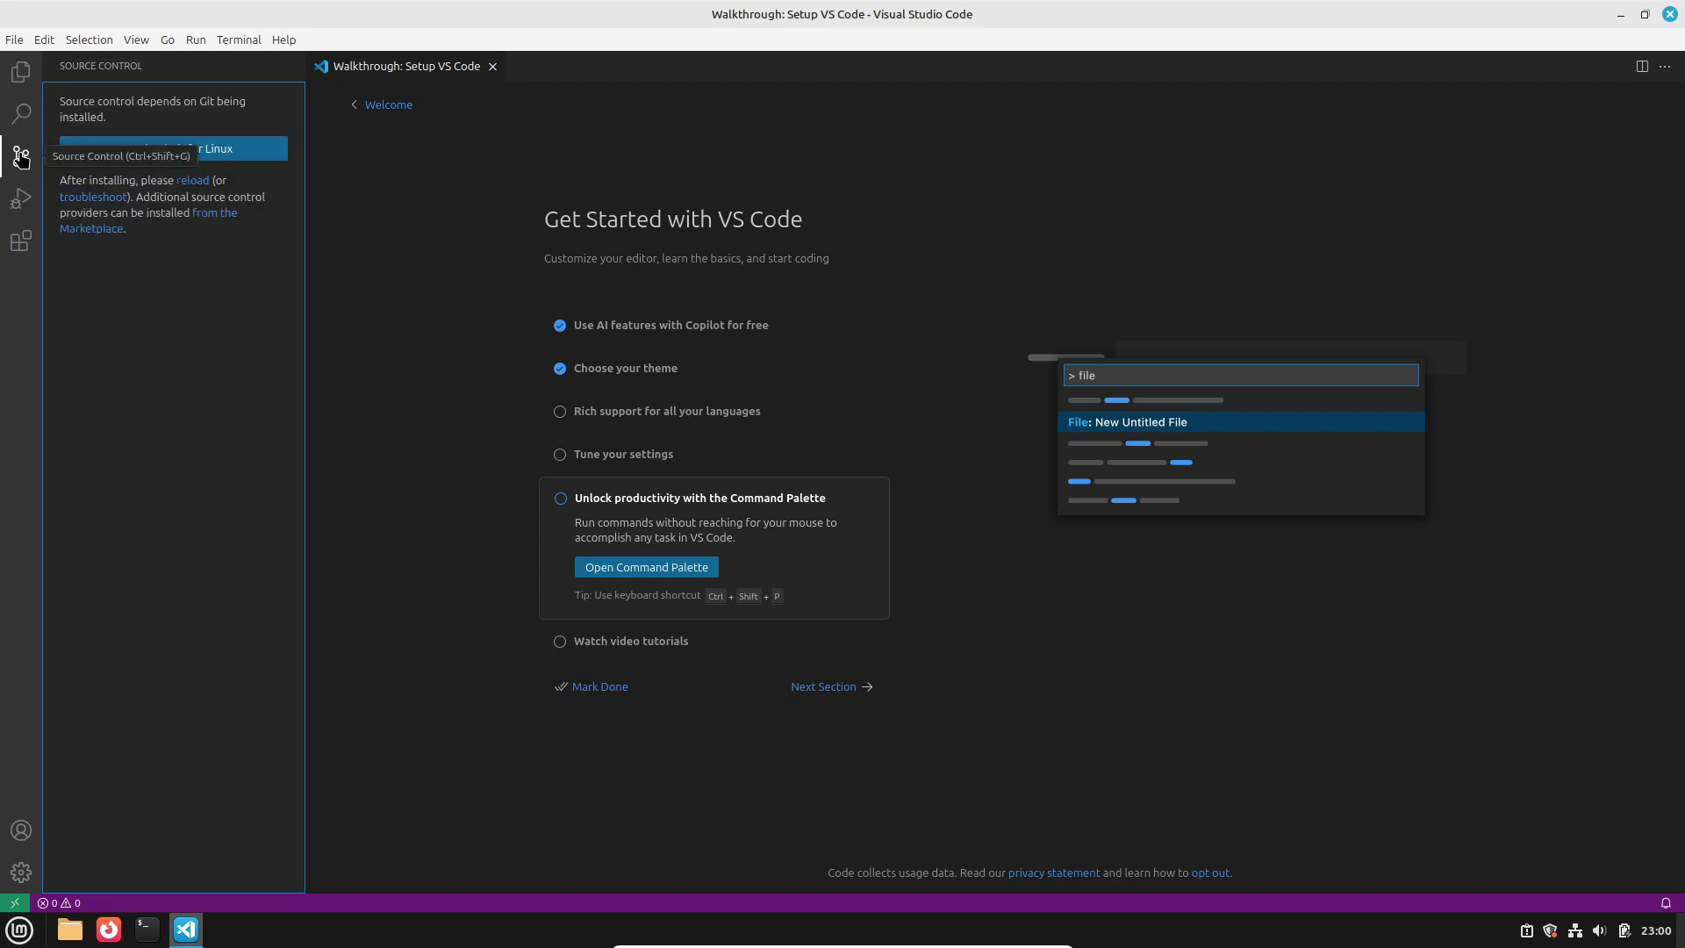
pyautogui.click(21, 197)
pyautogui.click(26, 243)
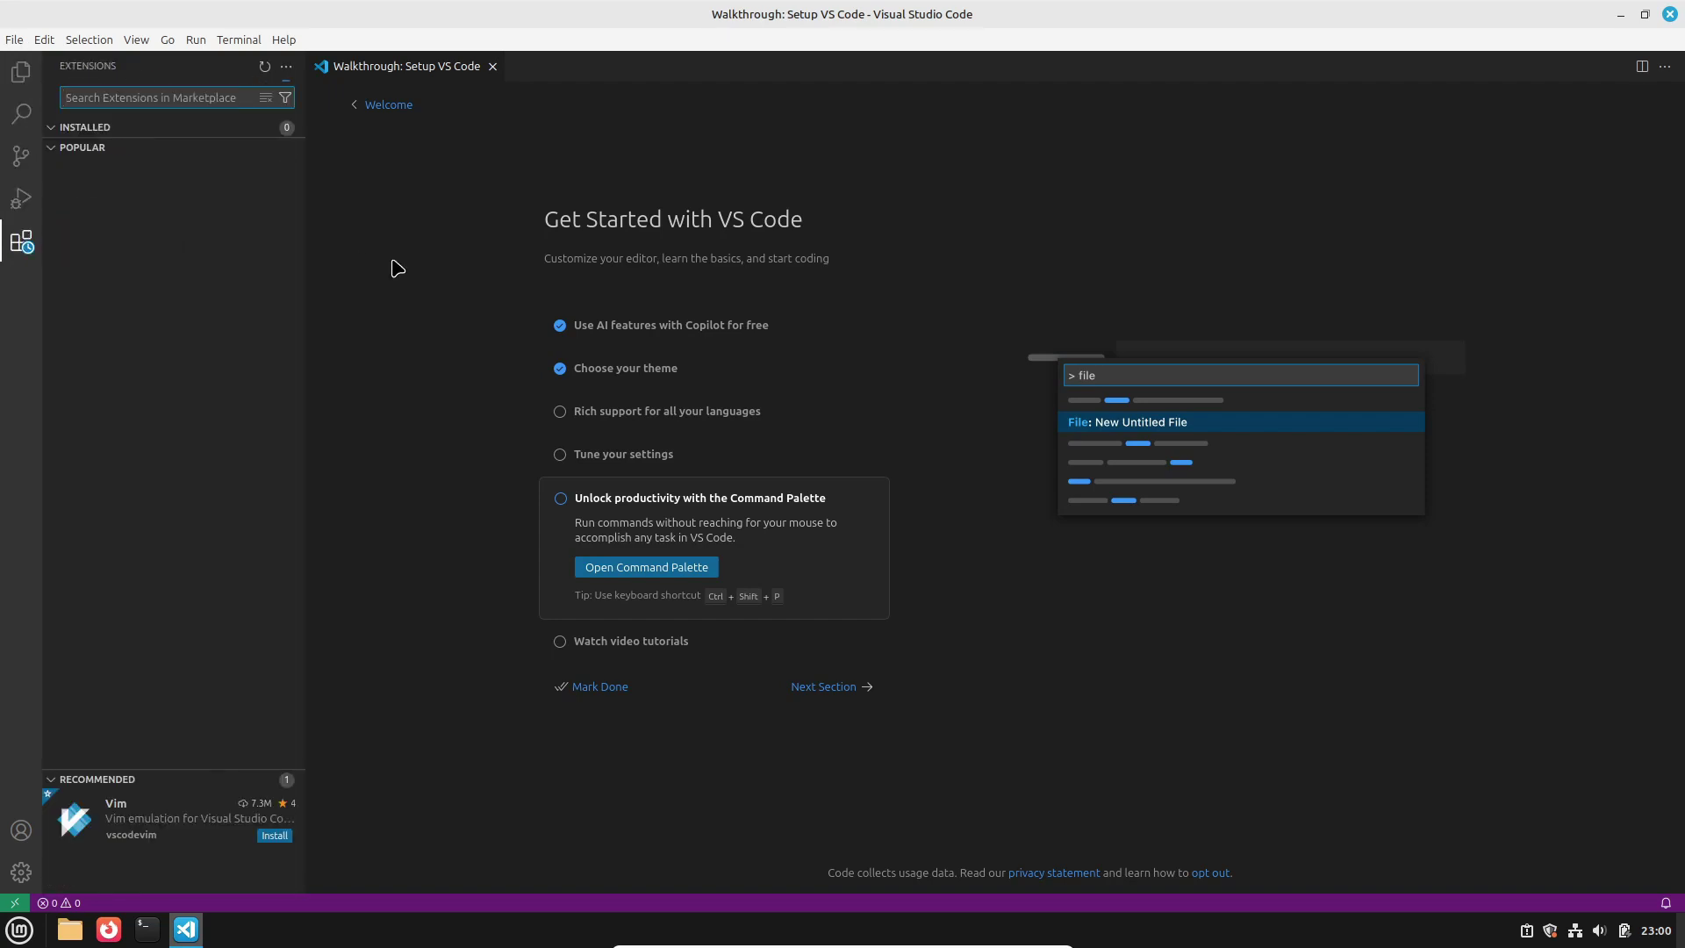
pyautogui.scroll(-15, 192, 336)
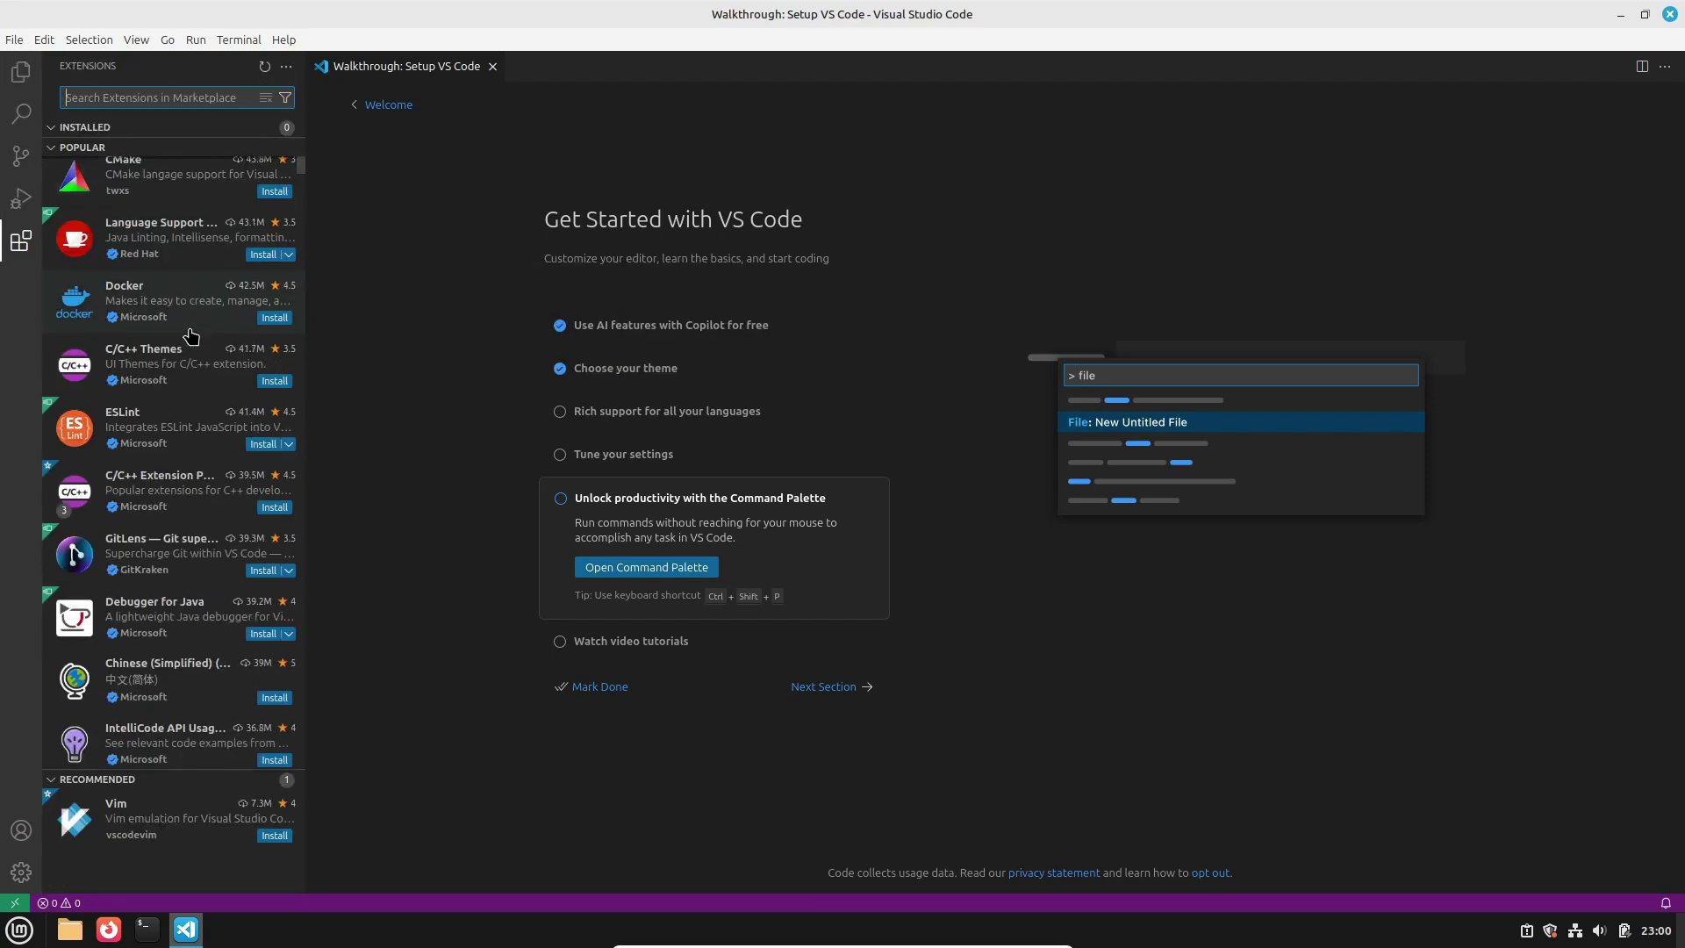
pyautogui.scroll(-5, 192, 336)
pyautogui.scroll(15, 192, 336)
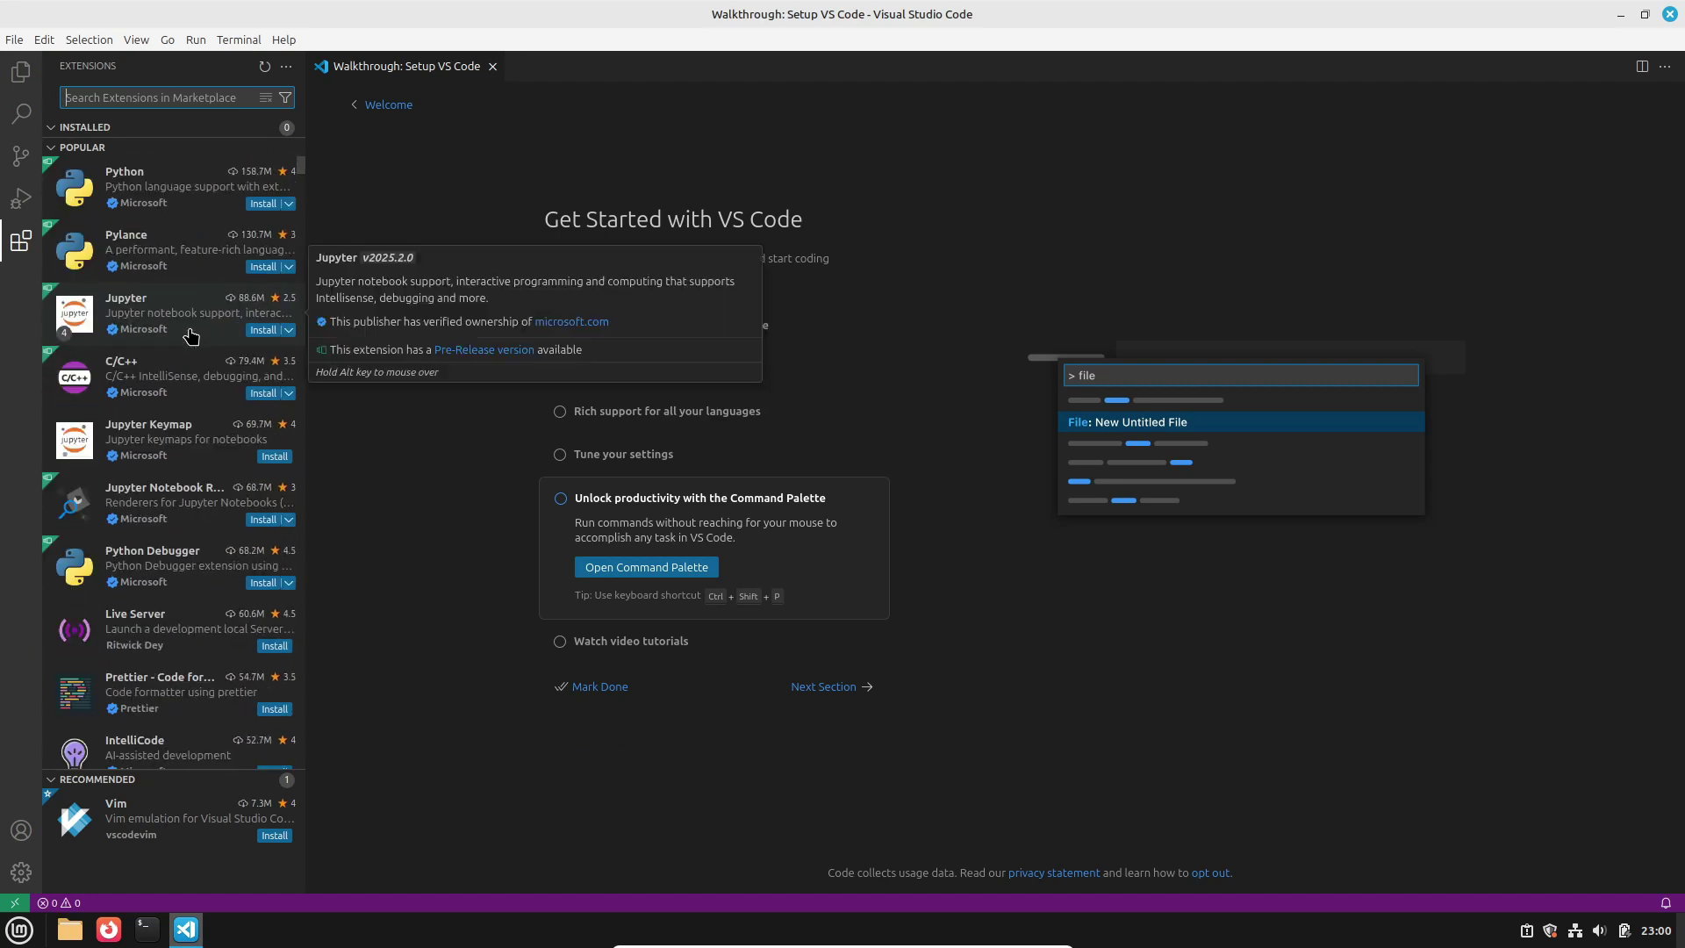
# Step: View the Python, Pylance, Jupyter, Jupyter Keymap, Notebook Renderers, Python Debugger, Live Server and Prettier extension pages
pyautogui.click(182, 187)
pyautogui.click(166, 246)
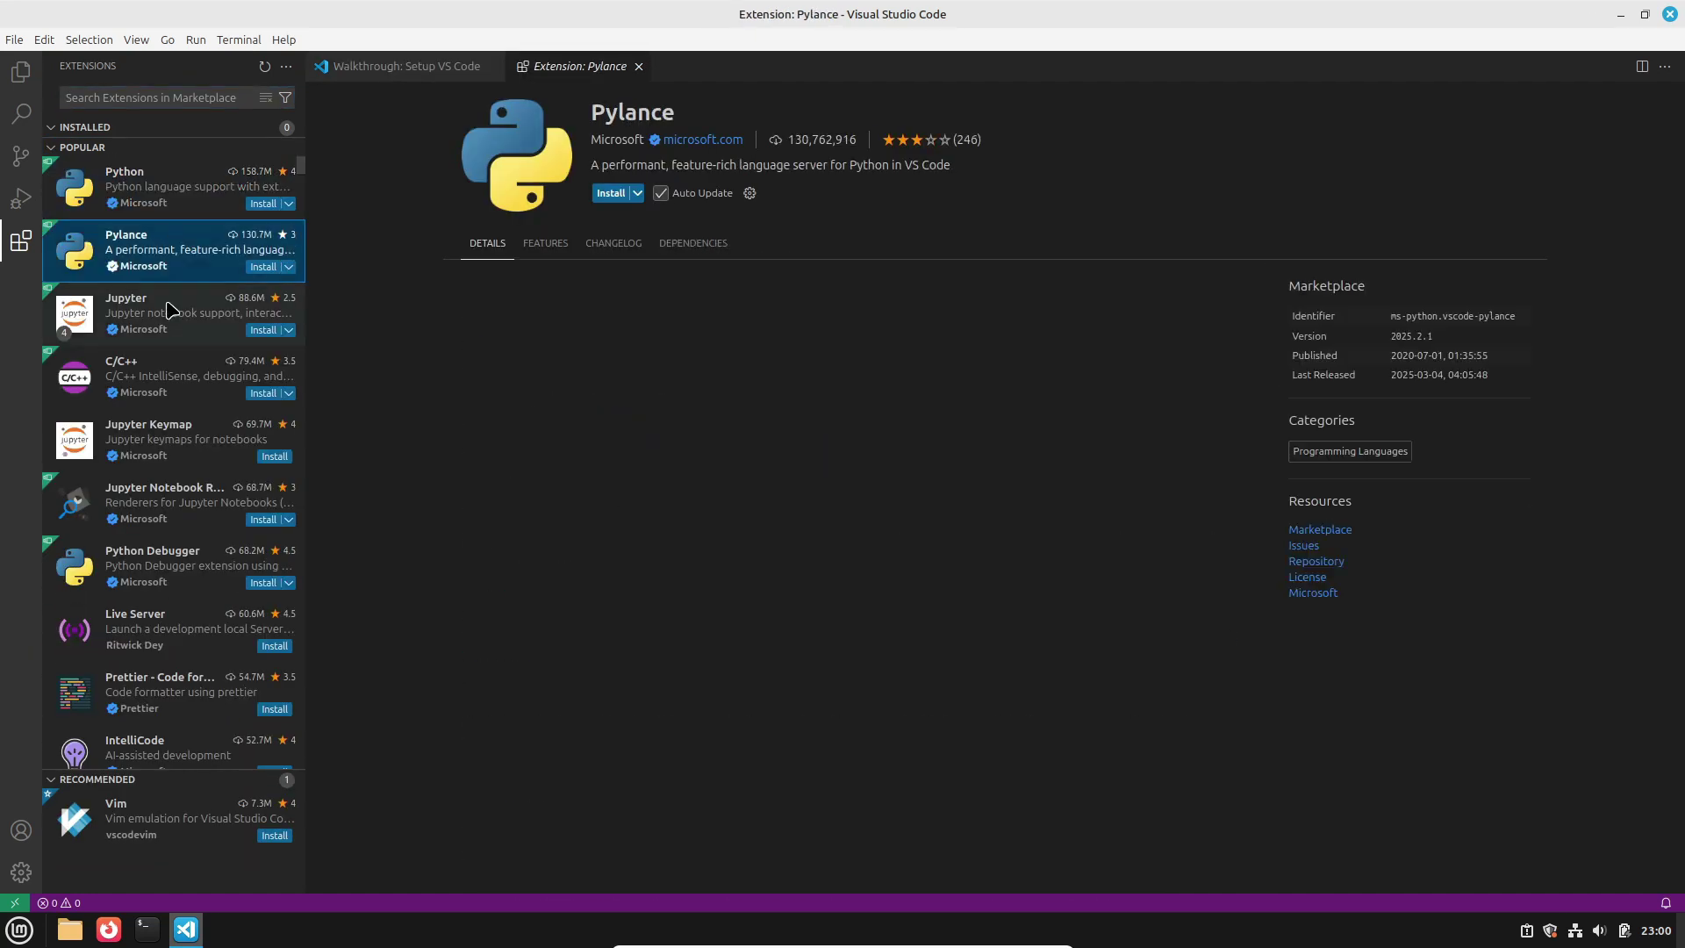
pyautogui.click(171, 309)
pyautogui.click(169, 439)
pyautogui.click(167, 505)
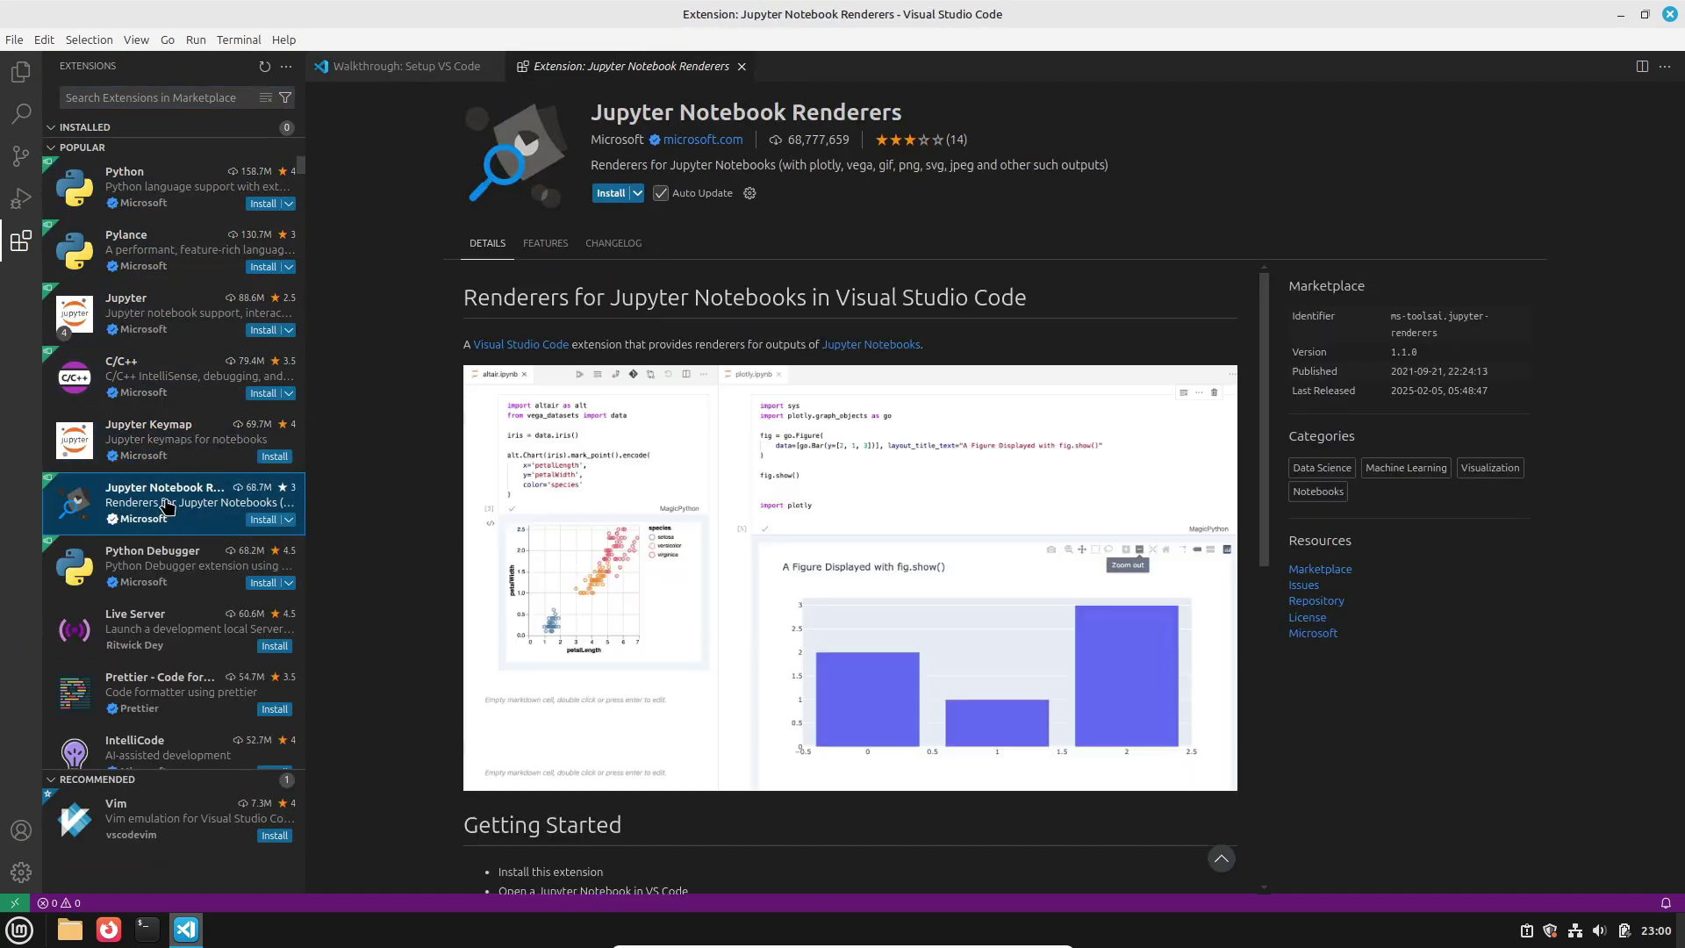
pyautogui.click(189, 576)
pyautogui.click(192, 646)
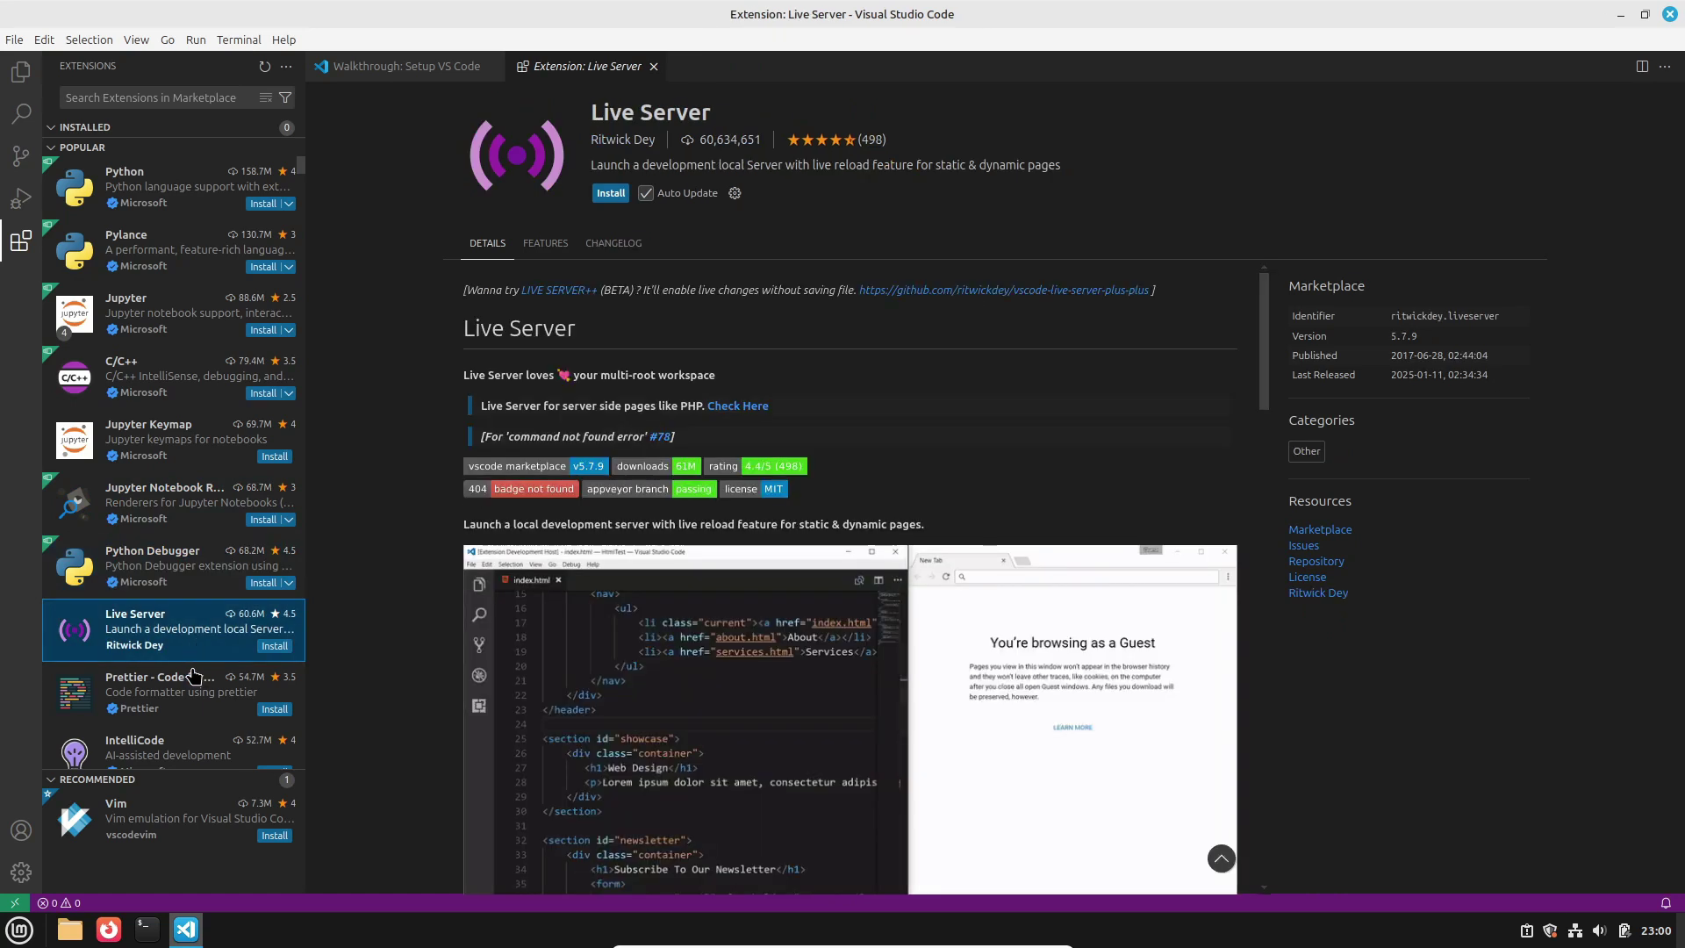
pyautogui.click(193, 675)
pyautogui.click(193, 186)
# Step: Return to the Explorer and view the About information for VS Code
pyautogui.click(20, 73)
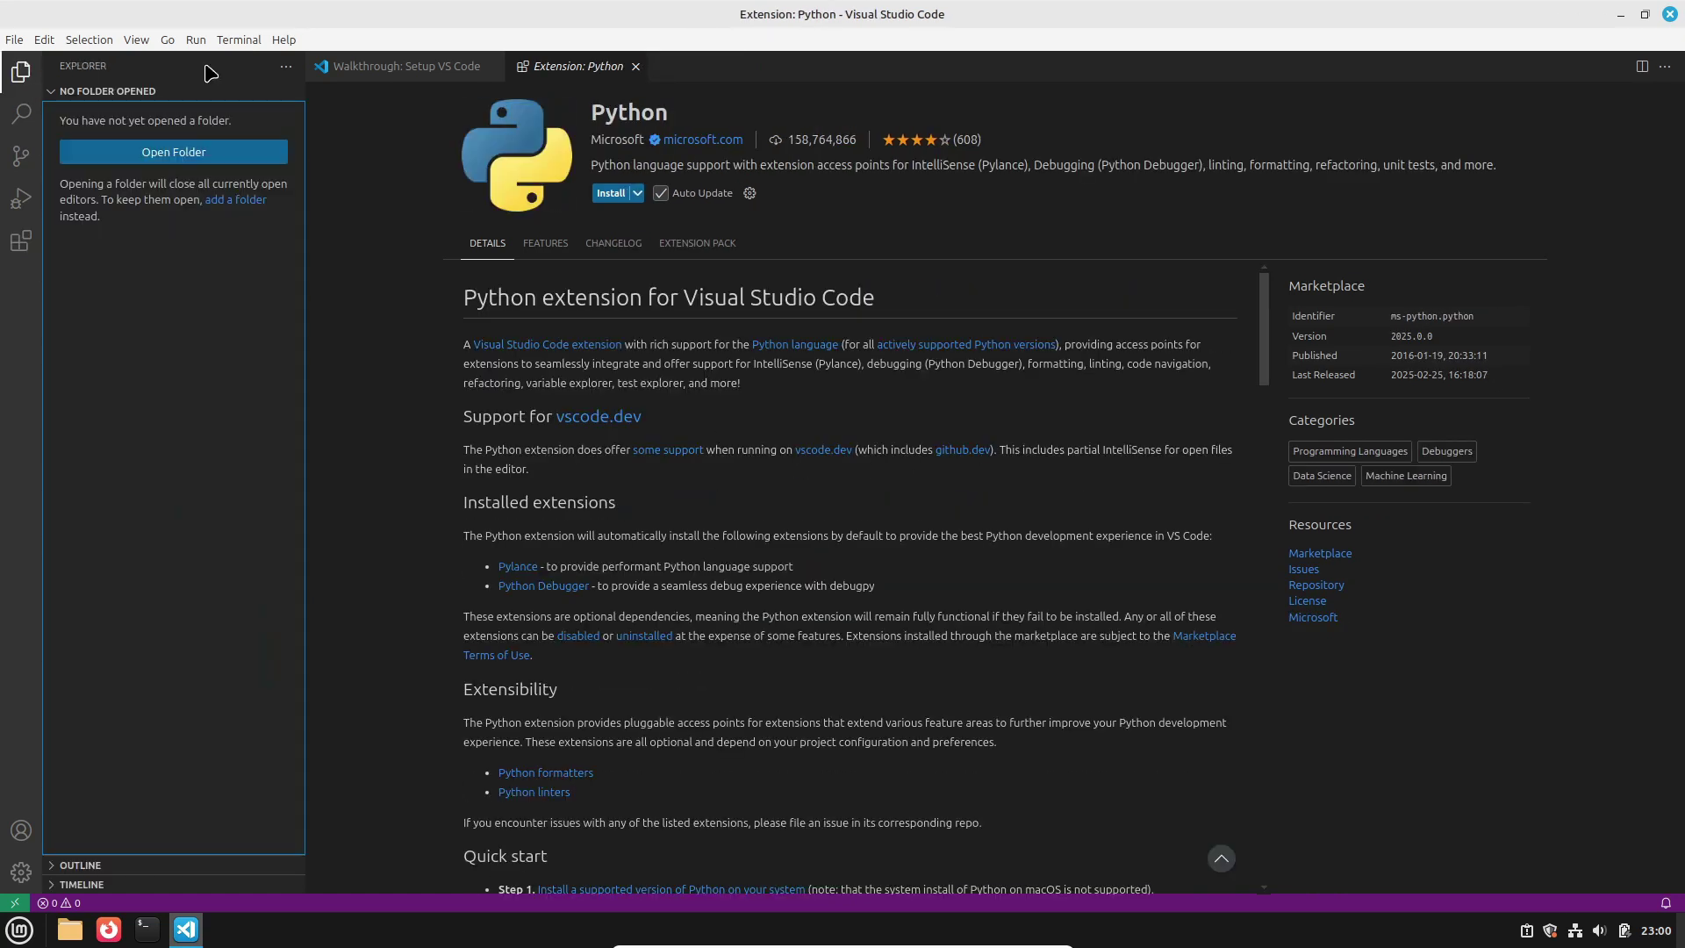
pyautogui.click(284, 39)
pyautogui.click(289, 593)
pyautogui.click(794, 464)
# Step: Close the walkthrough and Python extension tabs, then look through the Go menu
pyautogui.click(490, 67)
pyautogui.click(435, 67)
pyautogui.click(195, 41)
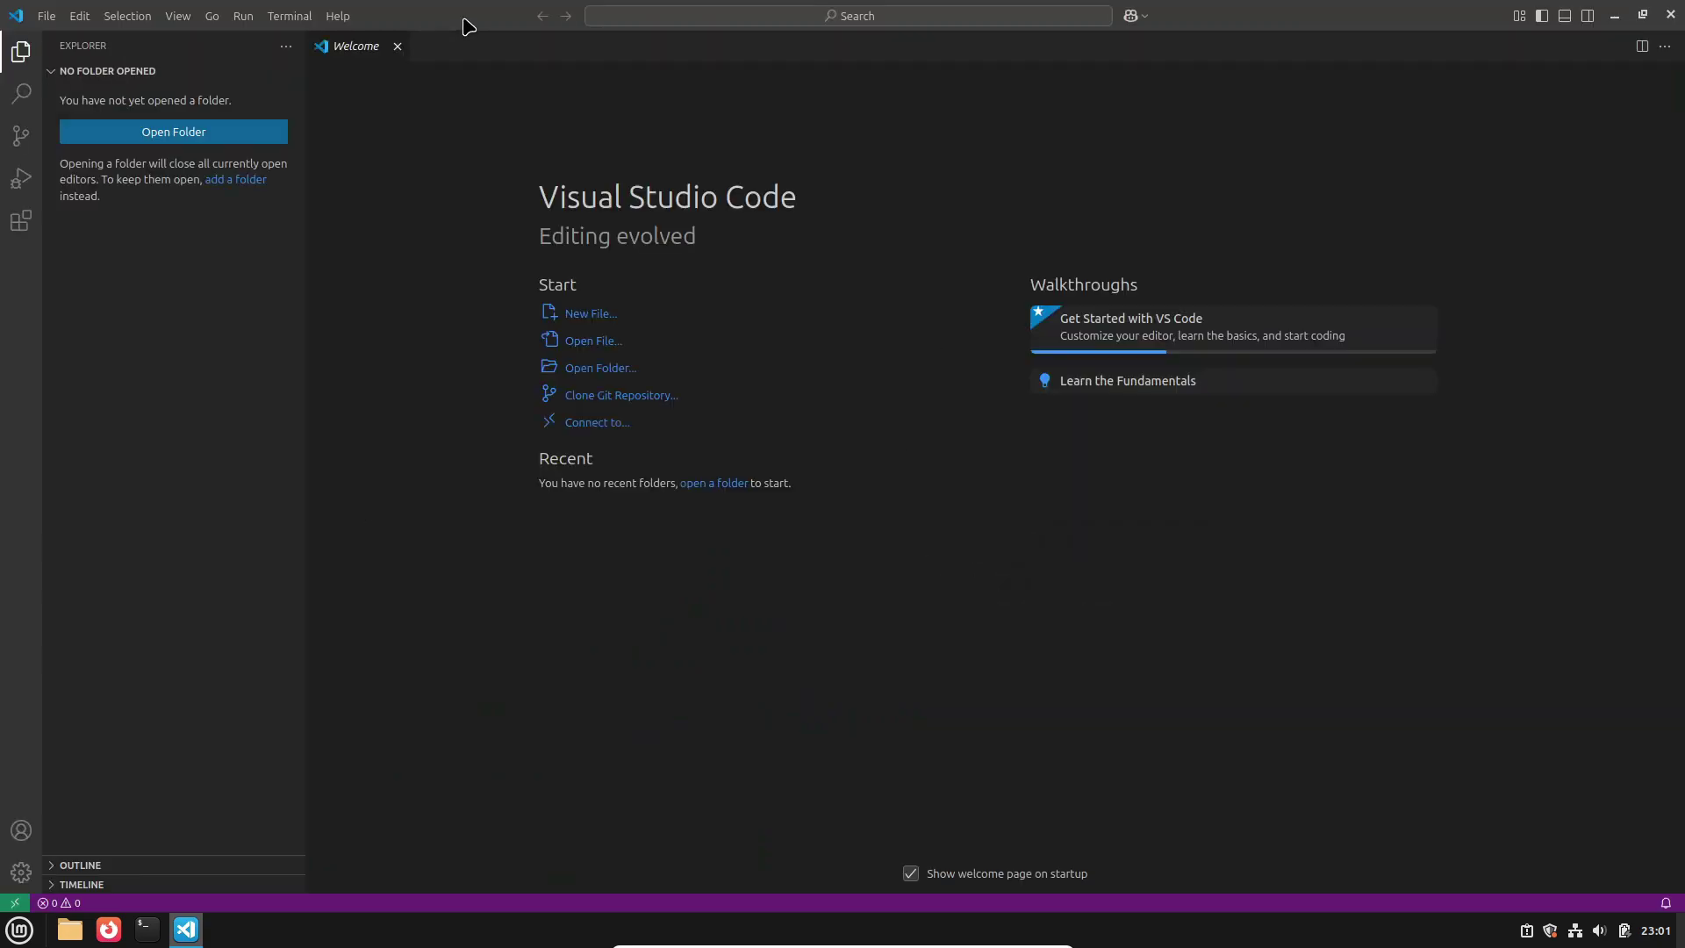
# Step: Restore VS Code to a smaller, un-maximized window
pyautogui.doubleClick(468, 26)
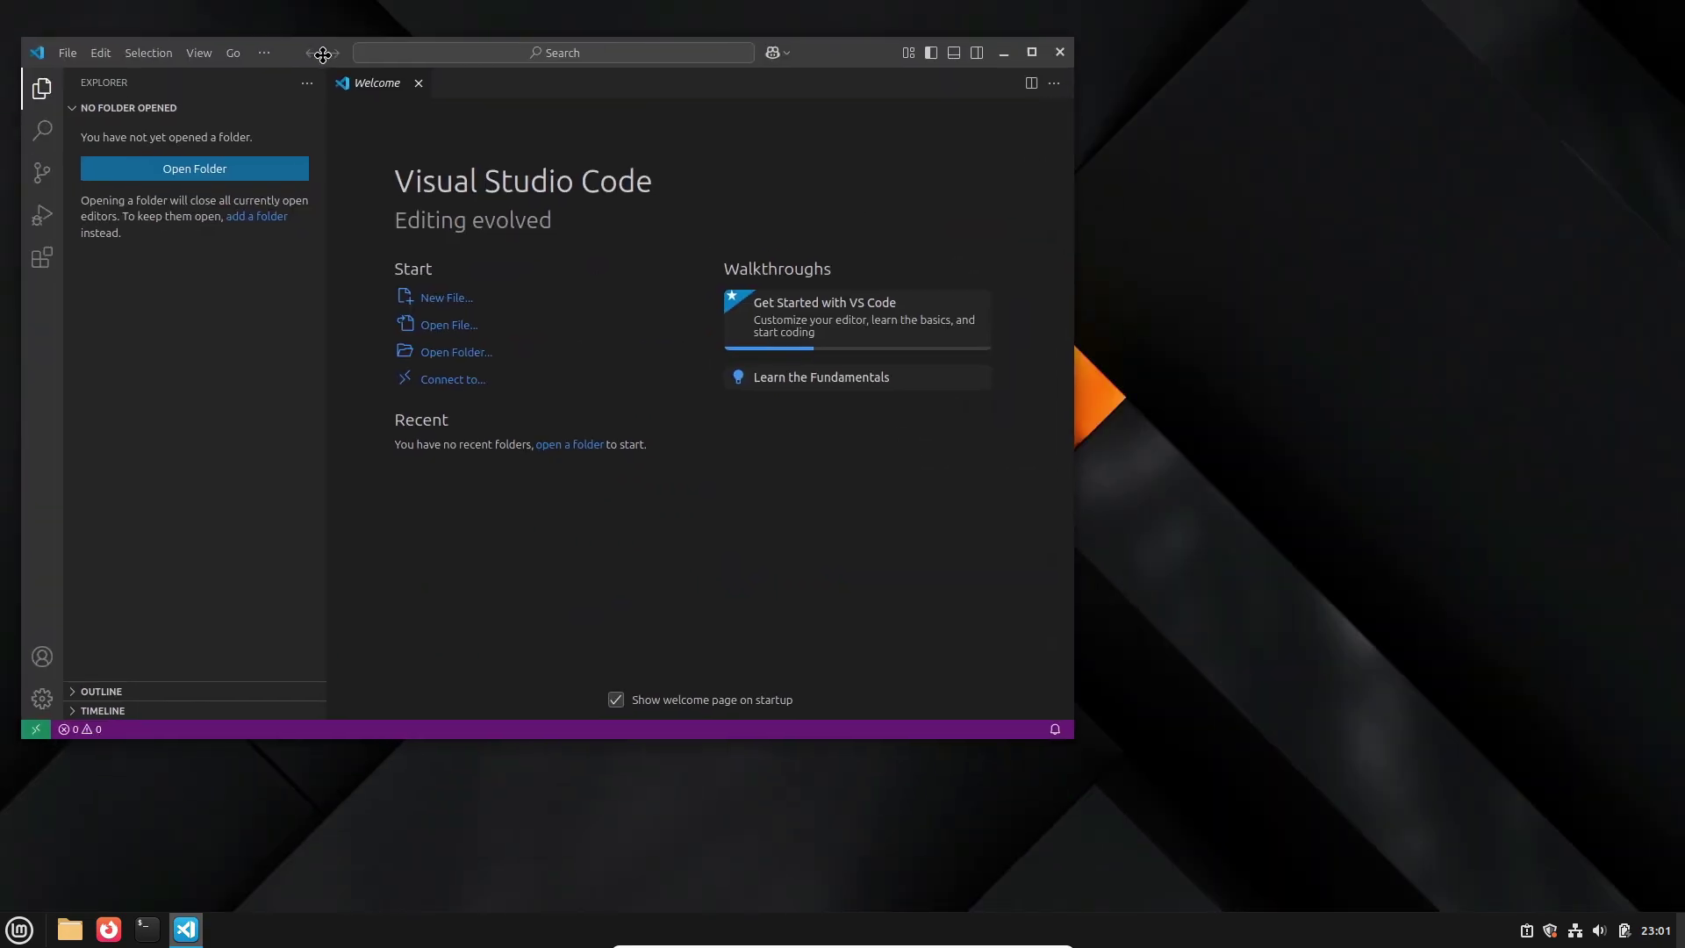
pyautogui.click(20, 930)
pyautogui.moveTo(186, 639)
pyautogui.press('Escape')
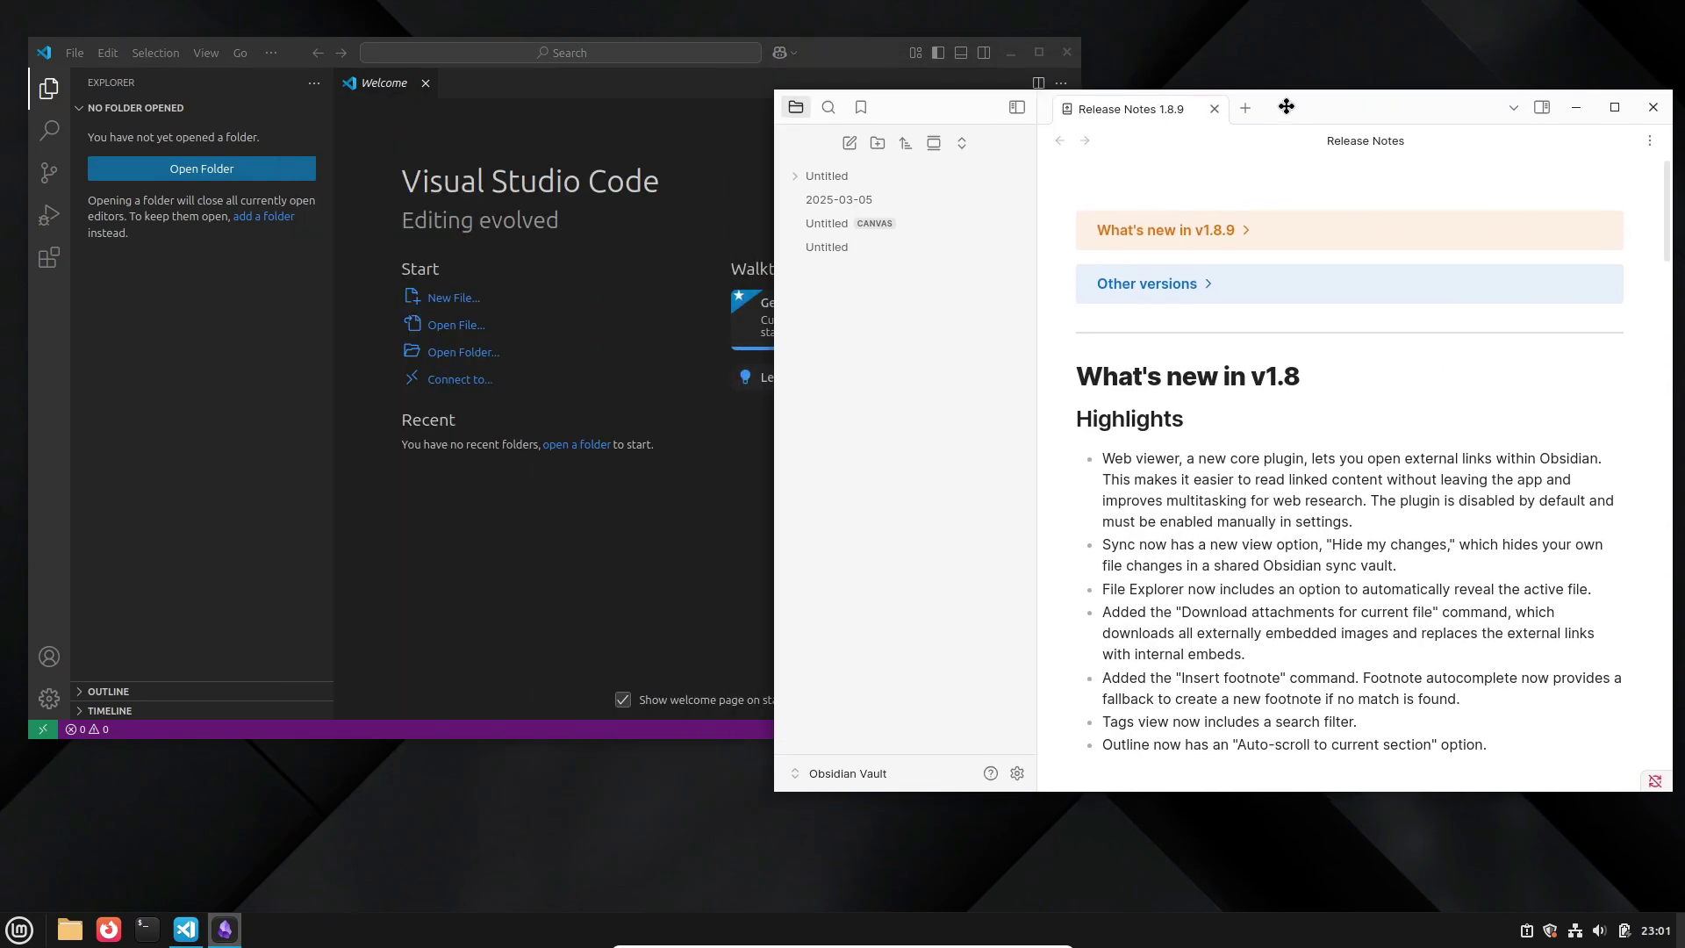
# Step: Launch LibreOffice from the Mint menu and drag its window lower down the screen
pyautogui.click(19, 930)
pyautogui.moveTo(154, 636)
pyautogui.click(343, 603)
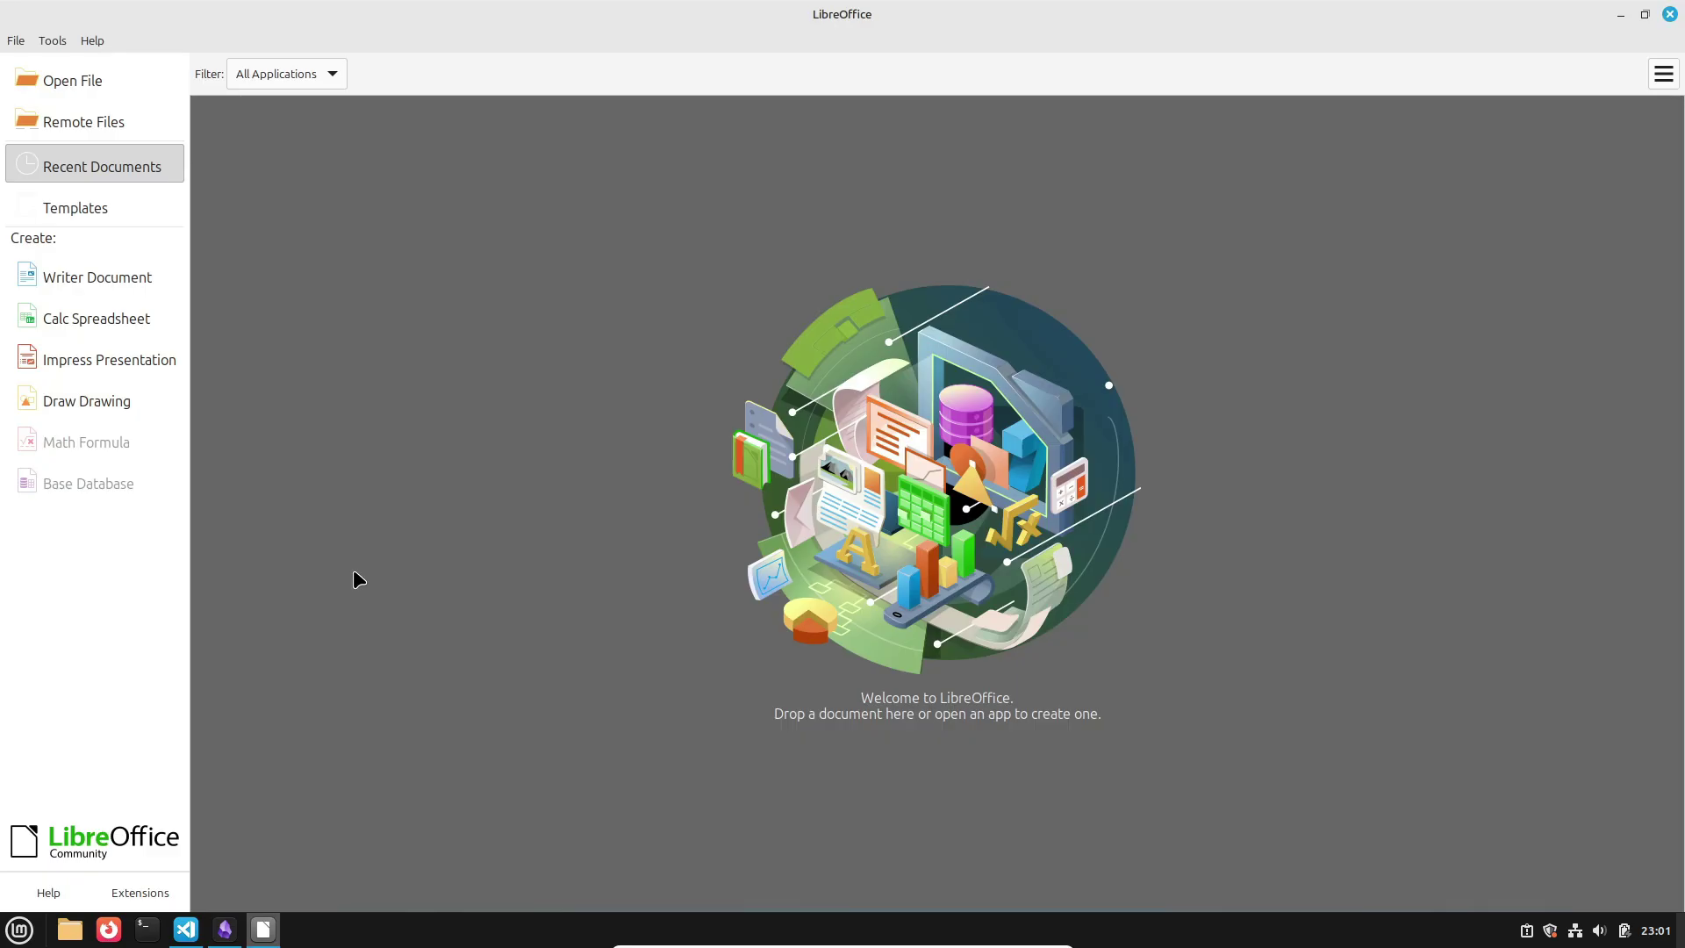
pyautogui.moveTo(605, 37); pyautogui.dragTo(628, 351)
# Step: Launch Kdenlive and move its window to the lower right of the desktop
pyautogui.click(20, 930)
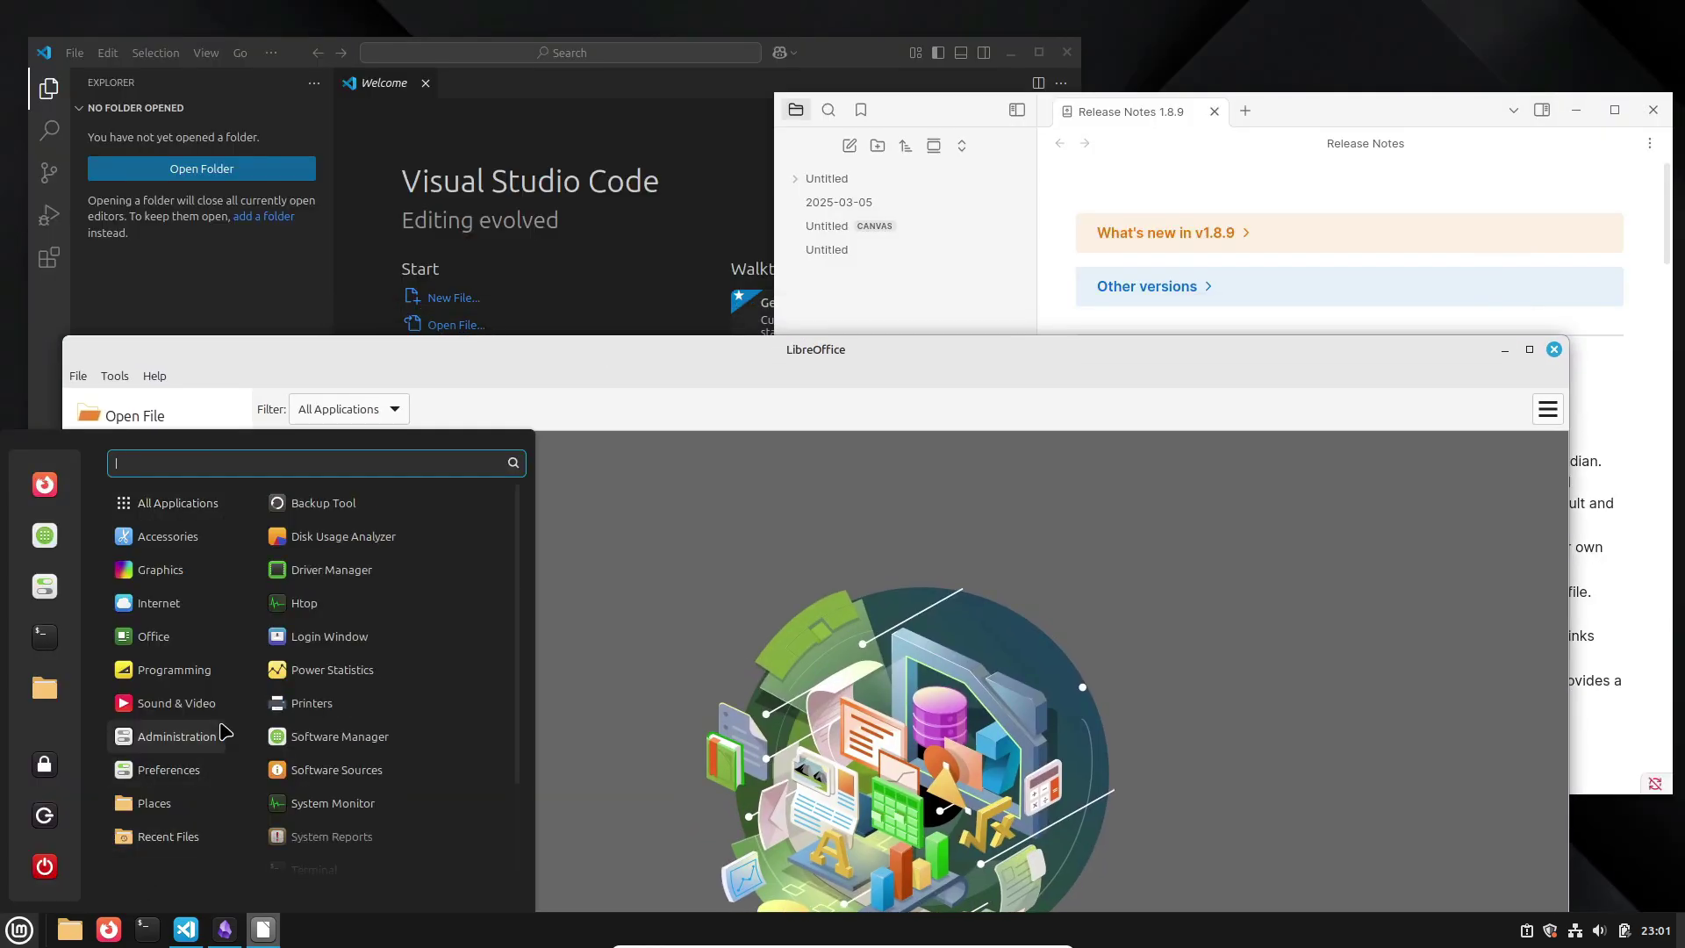
pyautogui.moveTo(176, 703)
pyautogui.click(313, 603)
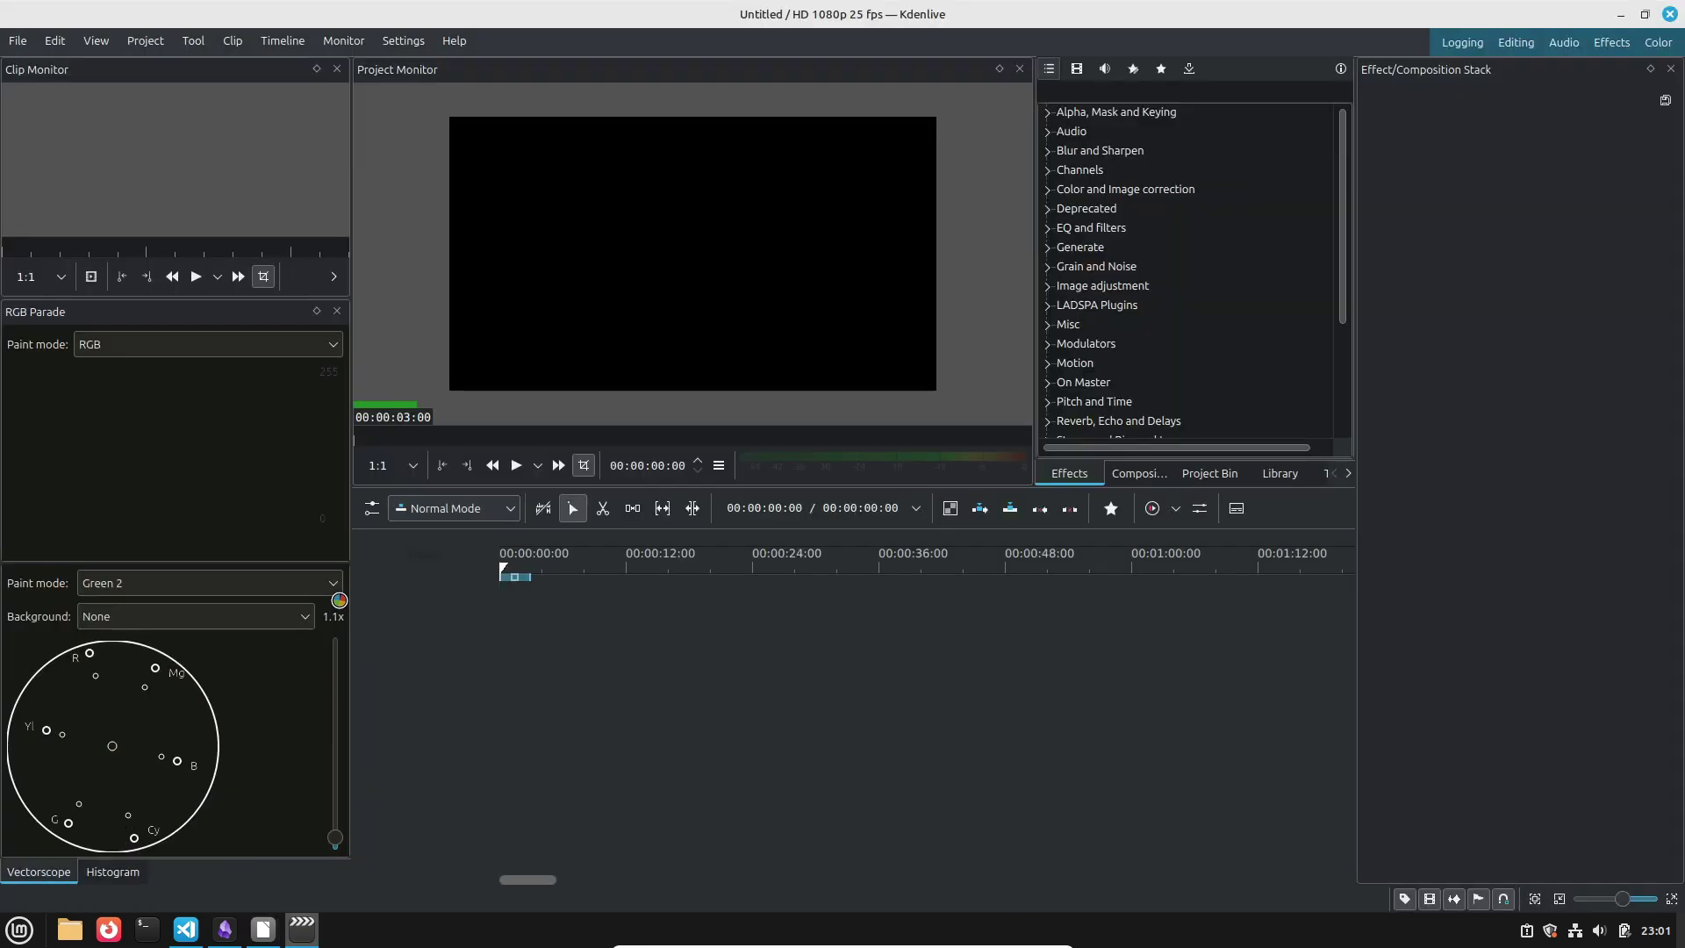
pyautogui.moveTo(790, 14); pyautogui.dragTo(1351, 264)
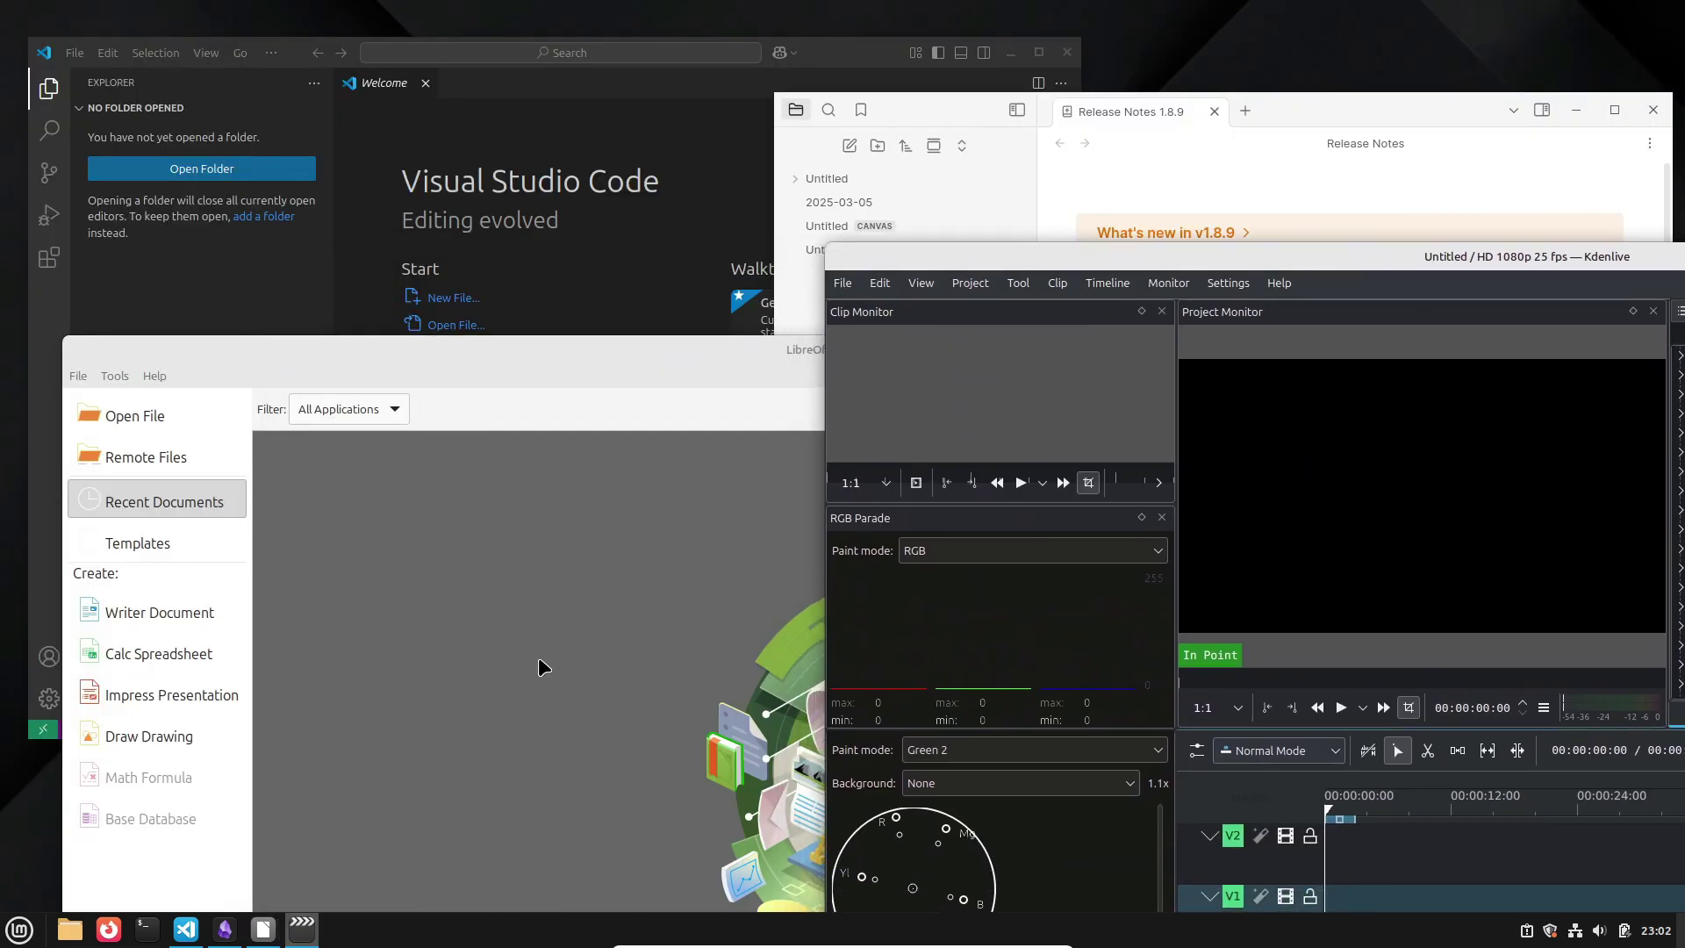
# Step: Launch GIMP and drag its window down the screen, overlapping the others
pyautogui.click(19, 929)
pyautogui.moveTo(191, 570)
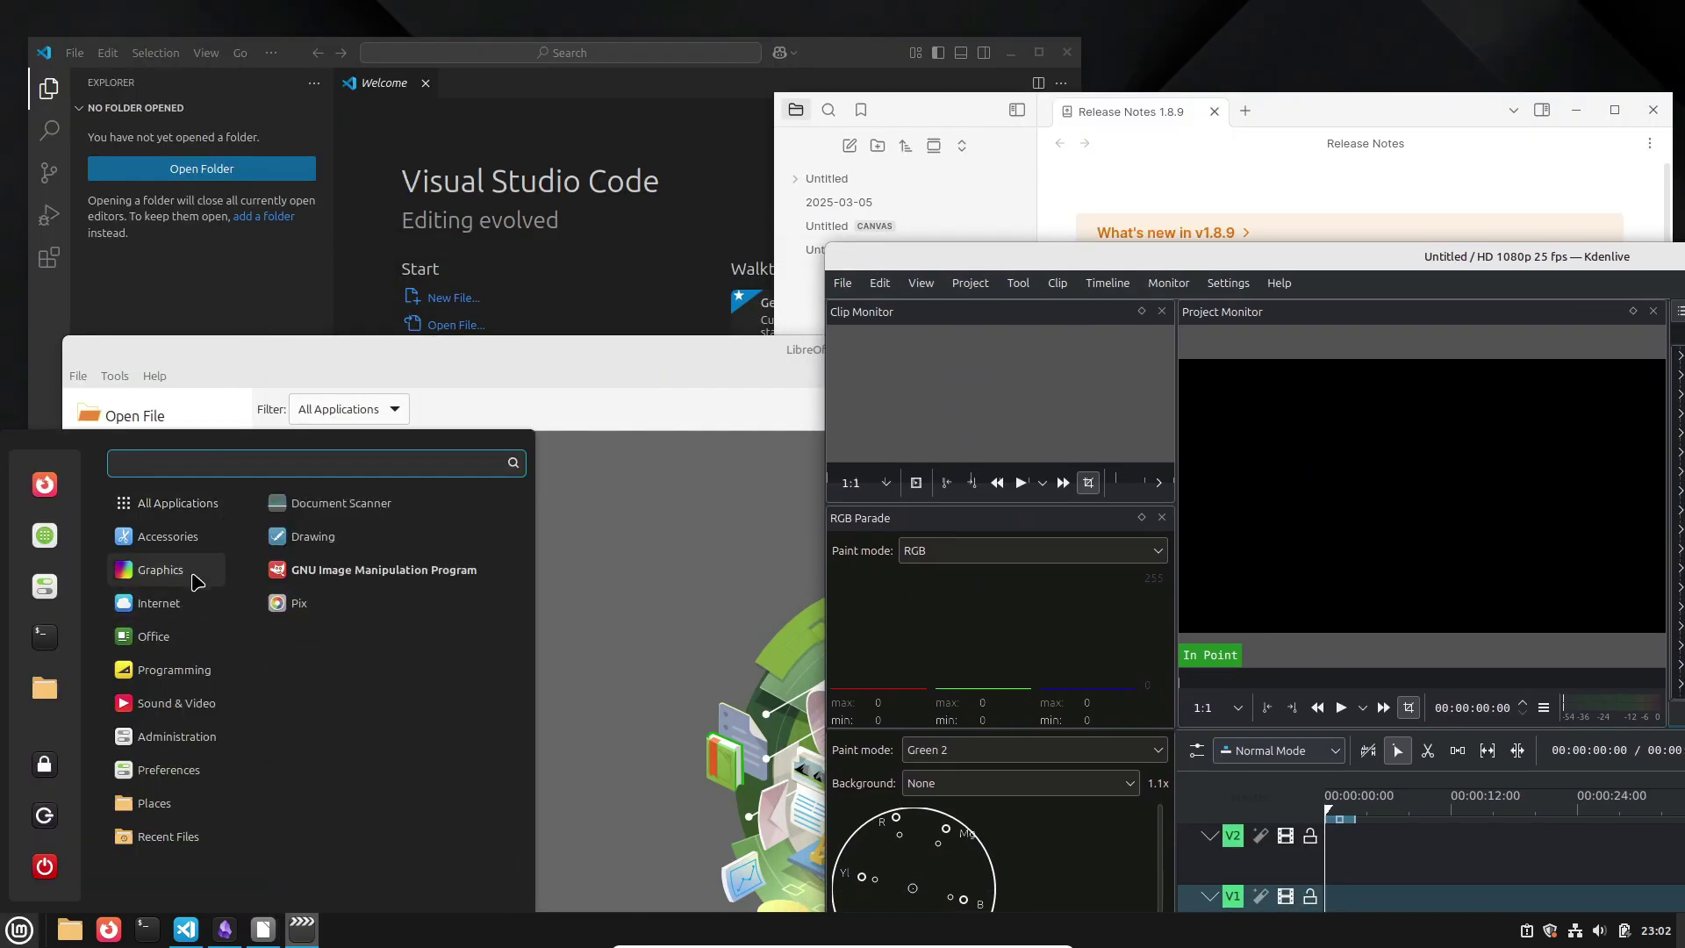
pyautogui.click(331, 570)
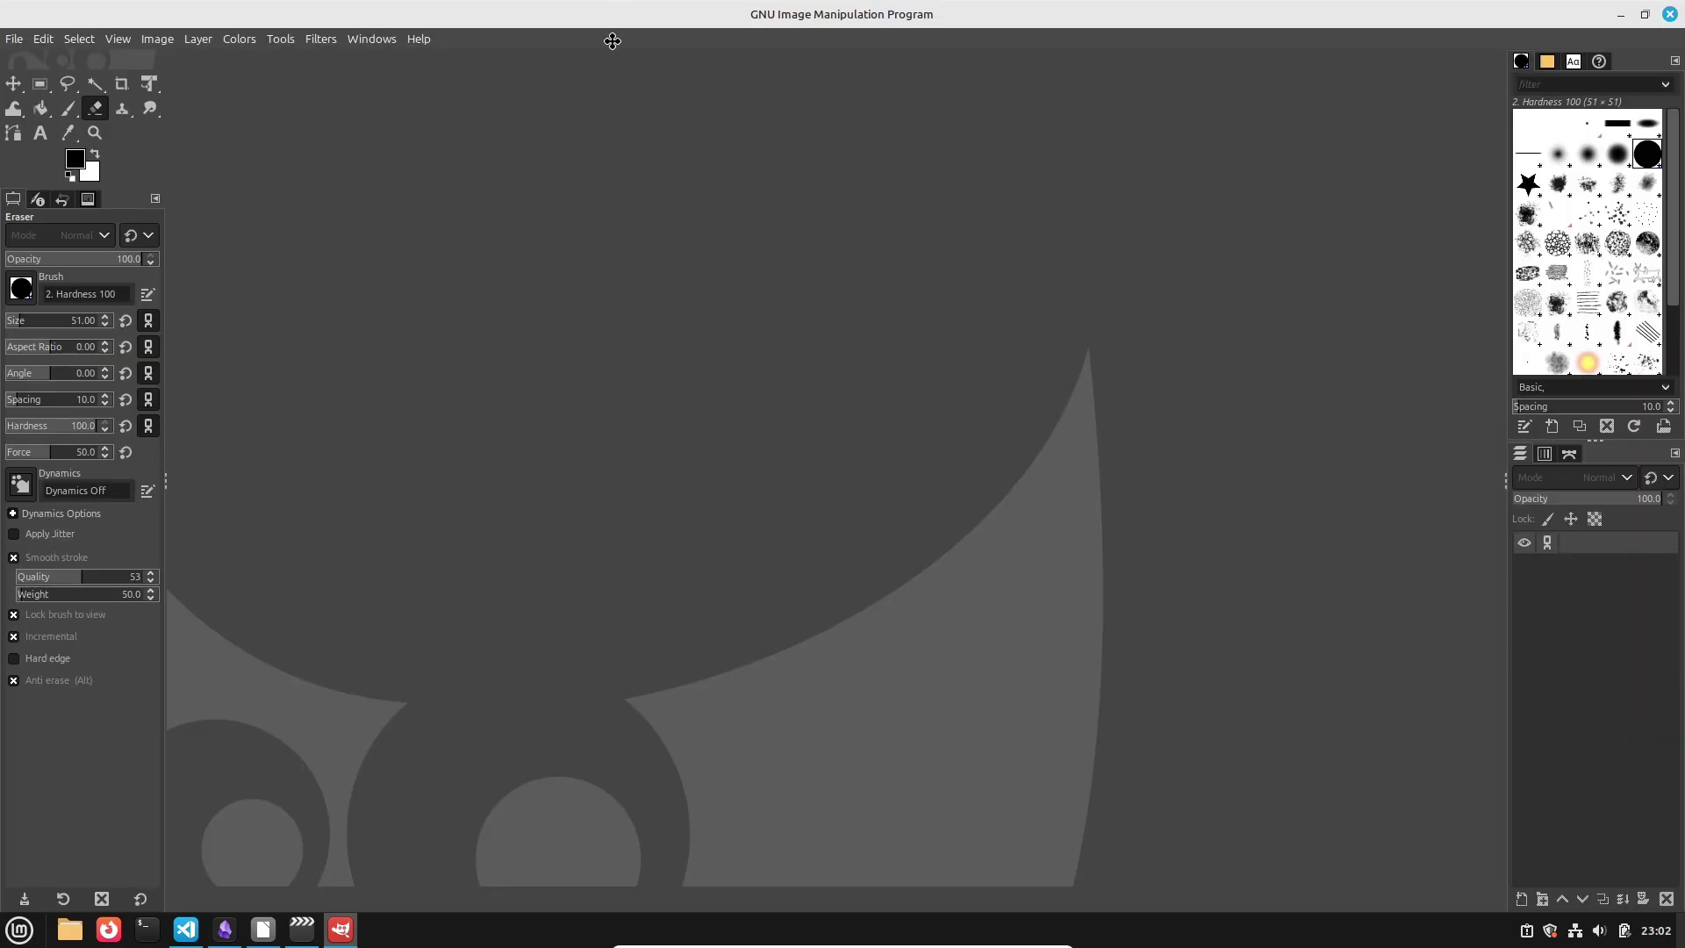
pyautogui.moveTo(623, 13); pyautogui.dragTo(651, 500)
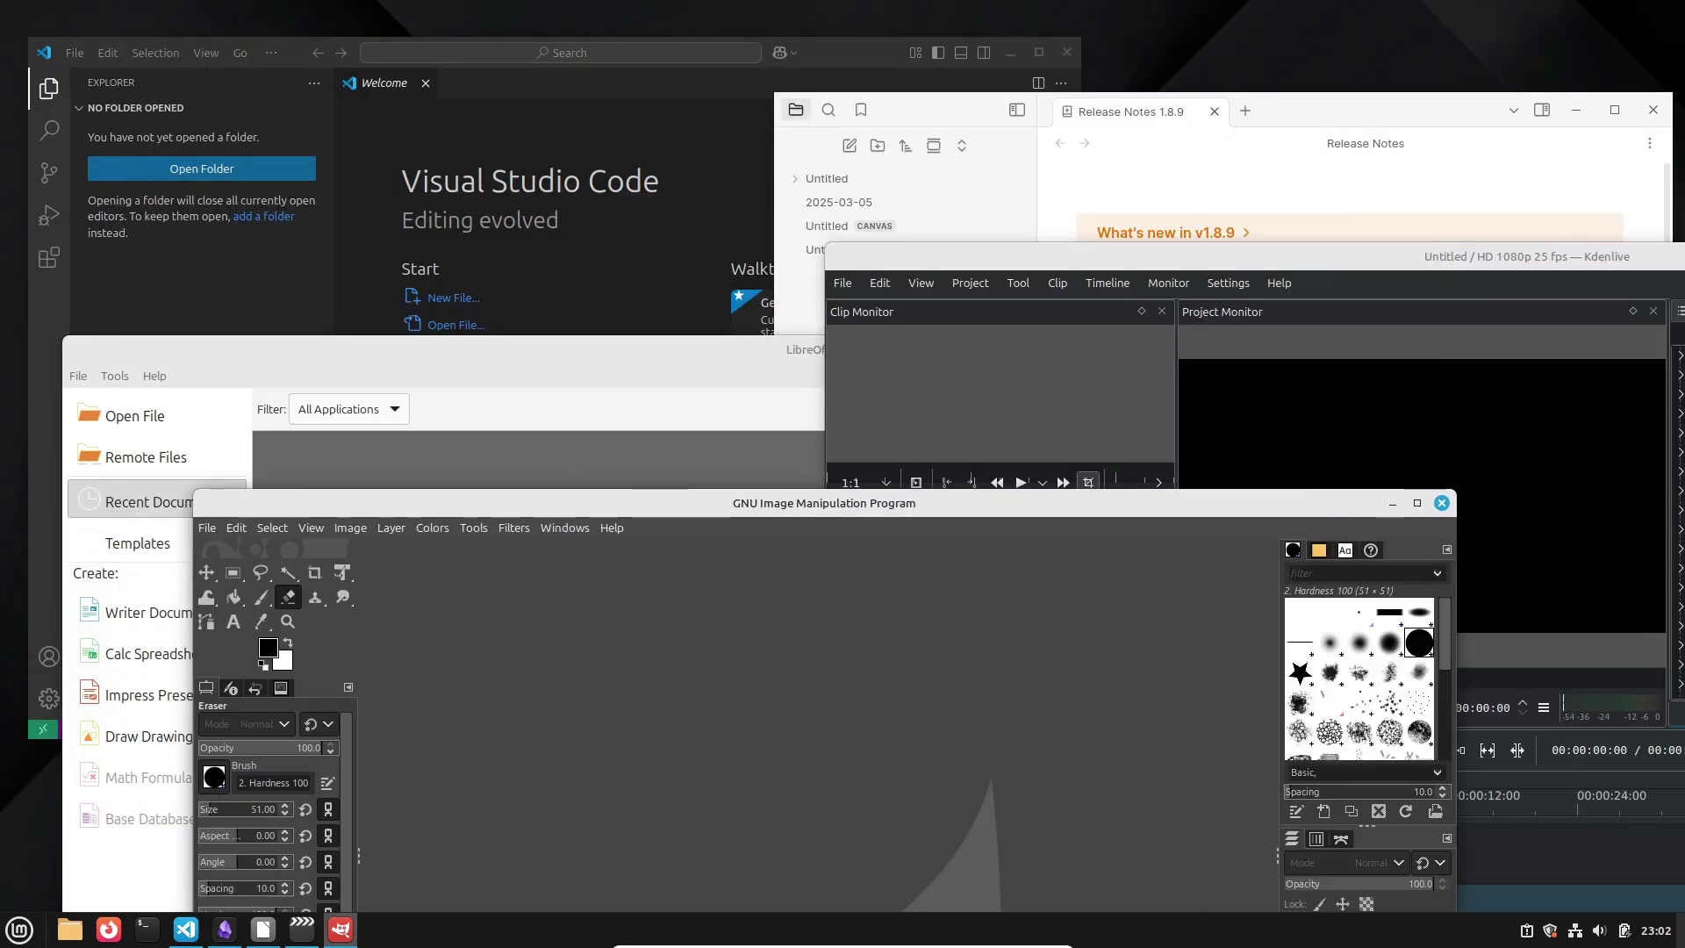